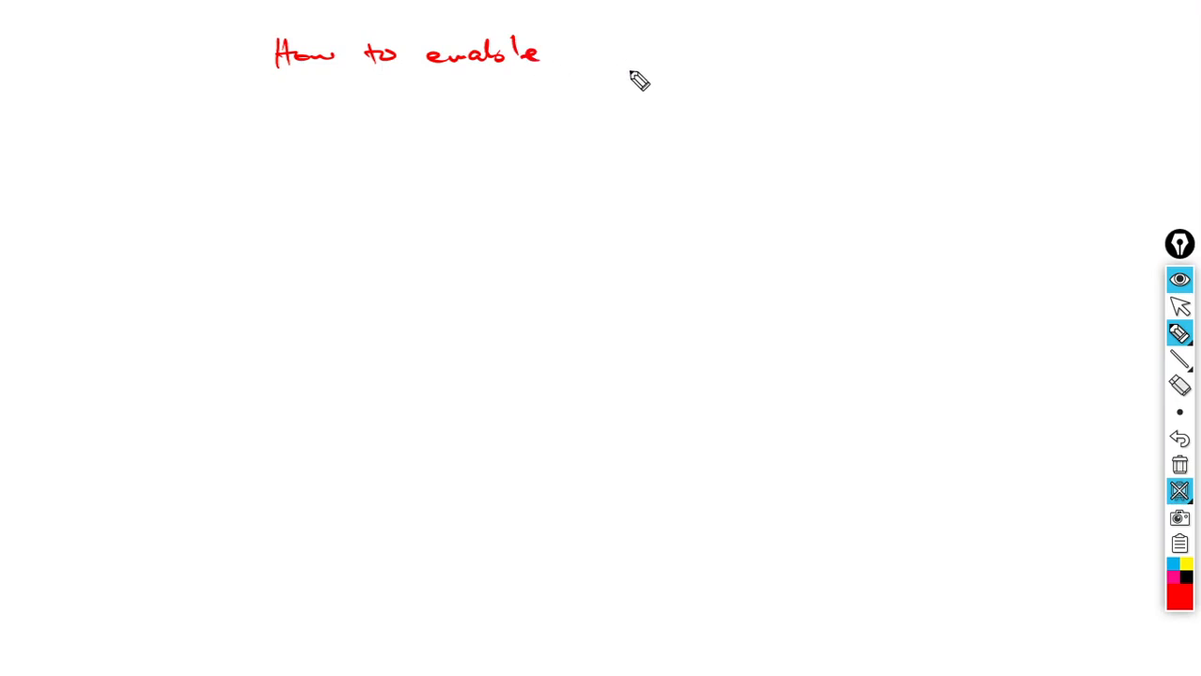
- Handwrite in red 'How to enable Terminal Console for MIVB on an EX Controller' on two lines
{"action": "mouse_move", "coordinate": [606, 56]}
{"action": "left_mouse_down"}
{"action": "mouse_move", "coordinate": [724, 67]}
{"action": "mouse_move", "coordinate": [794, 51]}
{"action": "mouse_move", "coordinate": [790, 69]}
{"action": "mouse_move", "coordinate": [872, 53]}
{"action": "left_mouse_up"}
{"action": "mouse_move", "coordinate": [363, 103]}
{"action": "left_mouse_down"}
{"action": "mouse_move", "coordinate": [373, 125]}
{"action": "mouse_move", "coordinate": [509, 111]}
{"action": "mouse_move", "coordinate": [533, 132]}
{"action": "mouse_move", "coordinate": [937, 115]}
{"action": "left_mouse_up"}
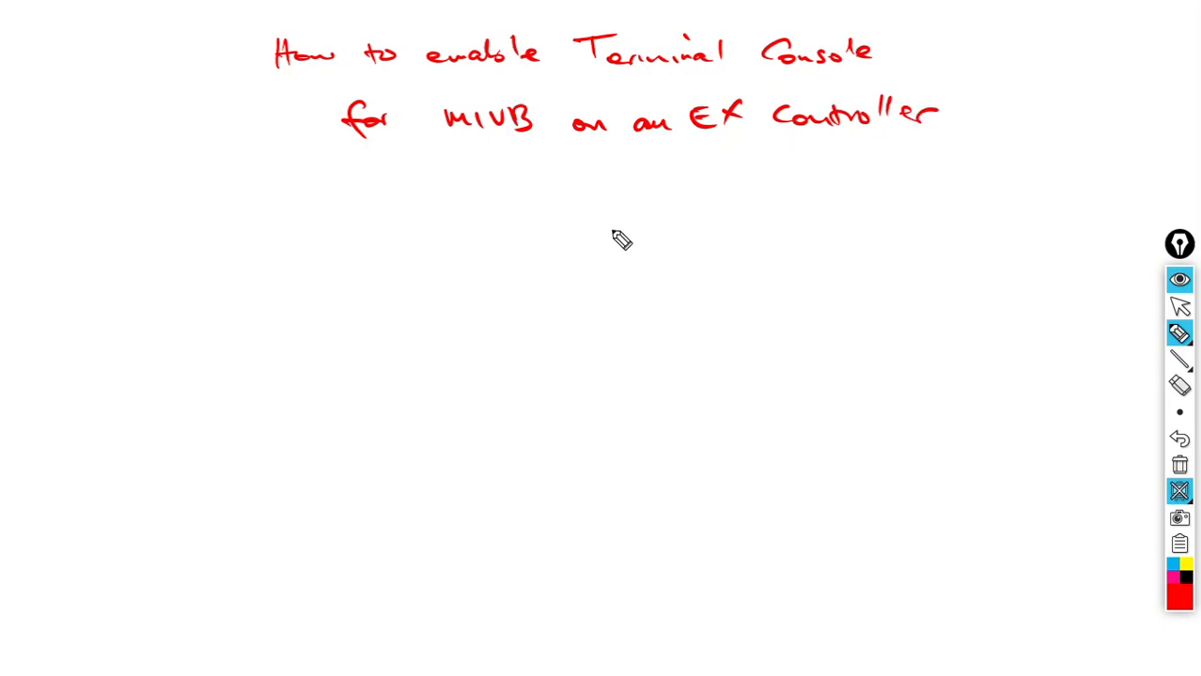
- Draw a two-row box labelled MIVB (VM) and EX controller, with address 192.168.1.3
{"action": "mouse_move", "coordinate": [128, 194]}
{"action": "left_mouse_down"}
{"action": "mouse_move", "coordinate": [209, 273]}
{"action": "mouse_move", "coordinate": [336, 255]}
{"action": "left_mouse_up"}
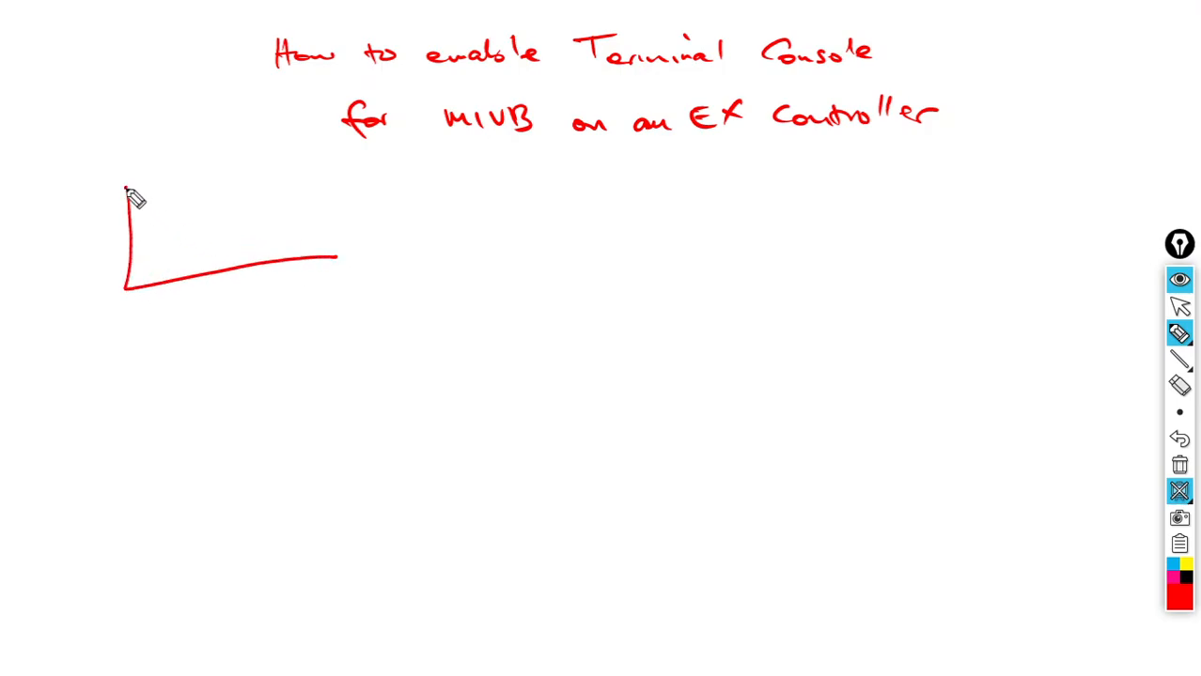
{"action": "mouse_move", "coordinate": [127, 190]}
{"action": "left_mouse_down"}
{"action": "mouse_move", "coordinate": [399, 165]}
{"action": "mouse_move", "coordinate": [402, 252]}
{"action": "mouse_move", "coordinate": [294, 264]}
{"action": "left_mouse_up"}
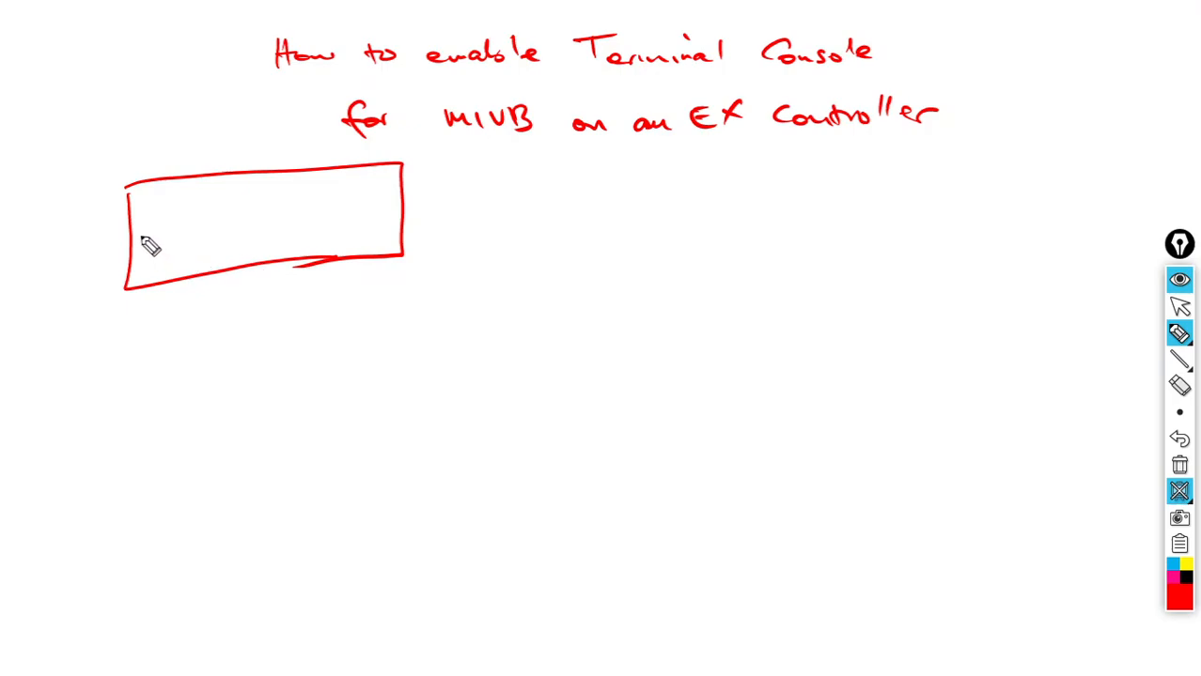
{"action": "left_click_drag", "start_coordinate": [143, 240], "coordinate": [405, 212]}
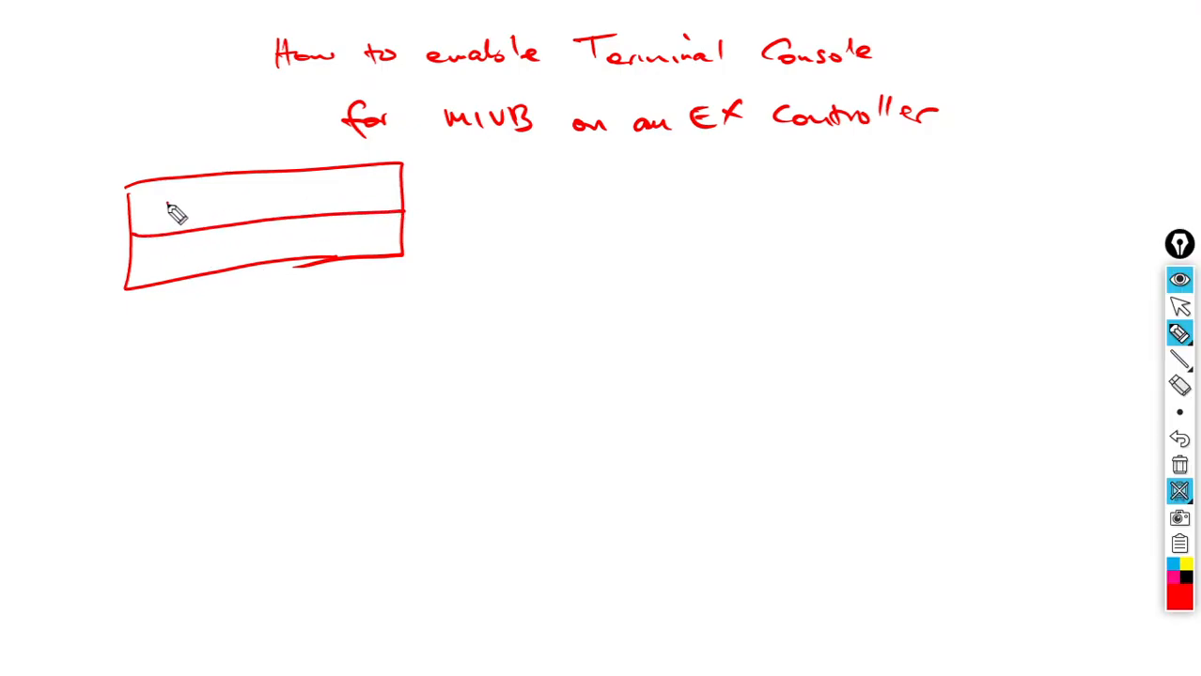
{"action": "mouse_move", "coordinate": [168, 218]}
{"action": "left_mouse_down"}
{"action": "mouse_move", "coordinate": [252, 214]}
{"action": "mouse_move", "coordinate": [311, 182]}
{"action": "mouse_move", "coordinate": [332, 209]}
{"action": "mouse_move", "coordinate": [275, 208]}
{"action": "left_mouse_up"}
{"action": "mouse_move", "coordinate": [166, 249]}
{"action": "left_mouse_down"}
{"action": "mouse_move", "coordinate": [208, 266]}
{"action": "mouse_move", "coordinate": [351, 234]}
{"action": "mouse_move", "coordinate": [564, 243]}
{"action": "mouse_move", "coordinate": [635, 230]}
{"action": "mouse_move", "coordinate": [629, 242]}
{"action": "left_mouse_up"}
{"action": "left_click", "coordinate": [615, 237]}
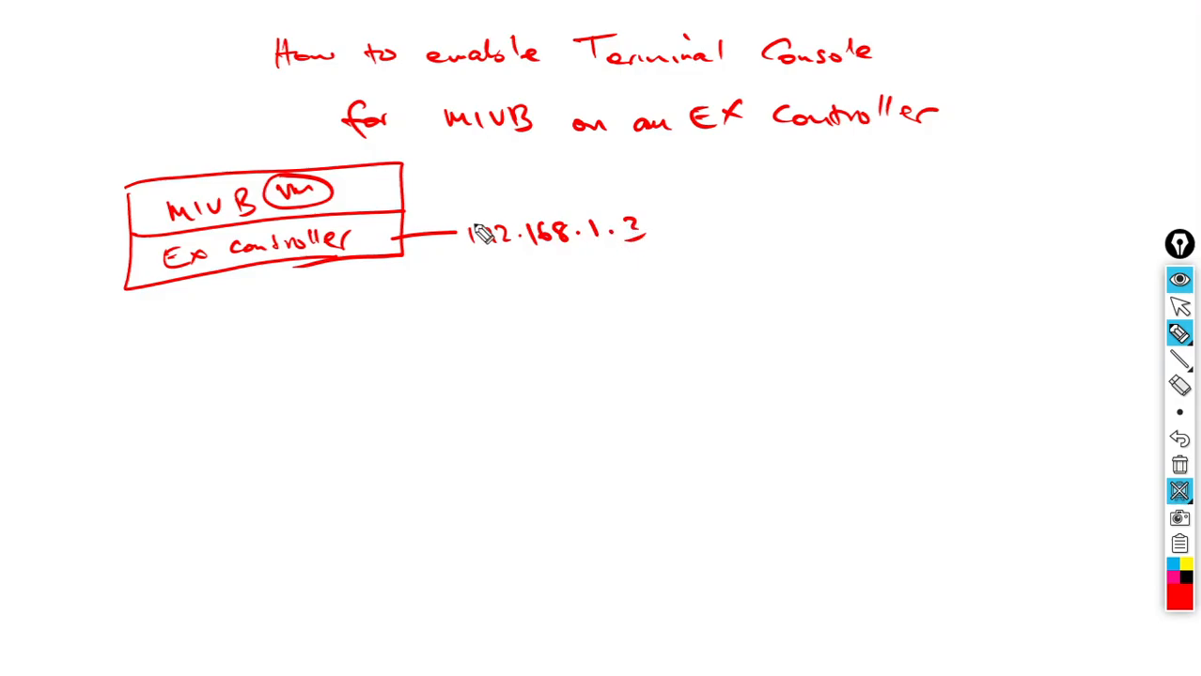
- Connect the MIVB row to its address, 192.168.1.2
{"action": "left_click_drag", "start_coordinate": [385, 195], "coordinate": [518, 189]}
{"action": "left_click", "coordinate": [509, 187]}
{"action": "mouse_move", "coordinate": [534, 166]}
{"action": "left_mouse_down"}
{"action": "mouse_move", "coordinate": [527, 187]}
{"action": "mouse_move", "coordinate": [558, 170]}
{"action": "mouse_move", "coordinate": [632, 175]}
{"action": "left_mouse_up"}
{"action": "left_click", "coordinate": [574, 173]}
{"action": "left_click", "coordinate": [598, 170]}
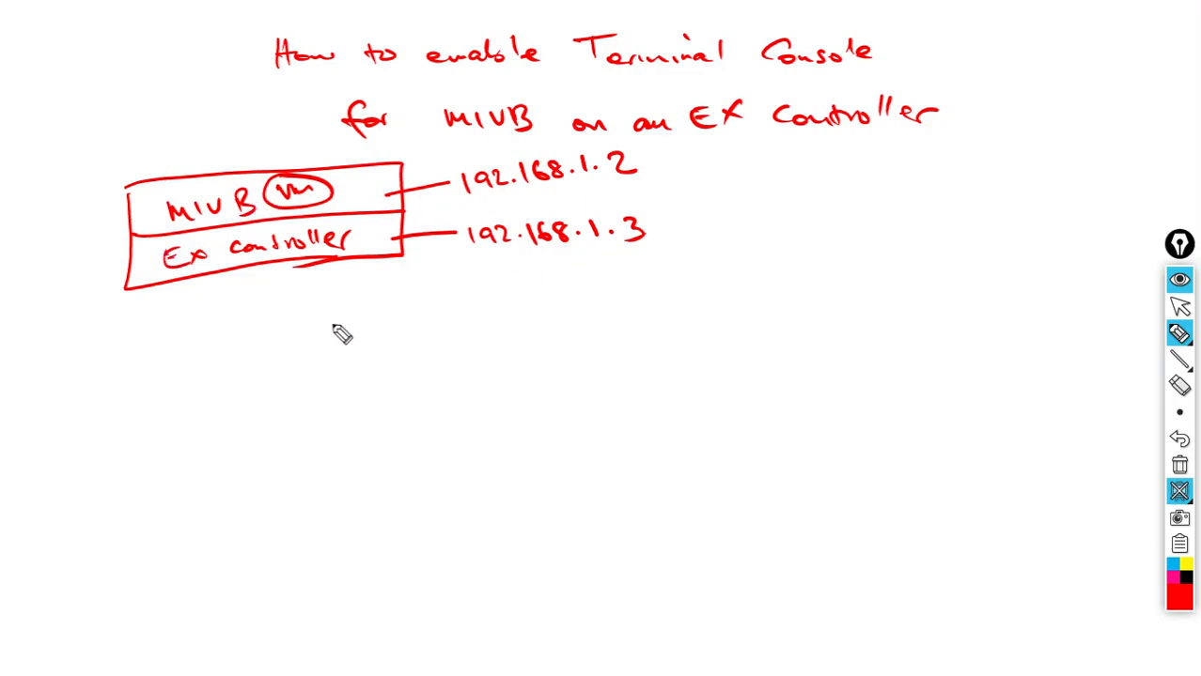
- Write the notes 'SSH MIVB server-manager' and 'Reset the server-manager password' under the box
{"action": "left_click_drag", "start_coordinate": [348, 313], "coordinate": [331, 330]}
{"action": "mouse_move", "coordinate": [358, 313]}
{"action": "left_mouse_down"}
{"action": "mouse_move", "coordinate": [362, 331]}
{"action": "mouse_move", "coordinate": [318, 345]}
{"action": "left_mouse_up"}
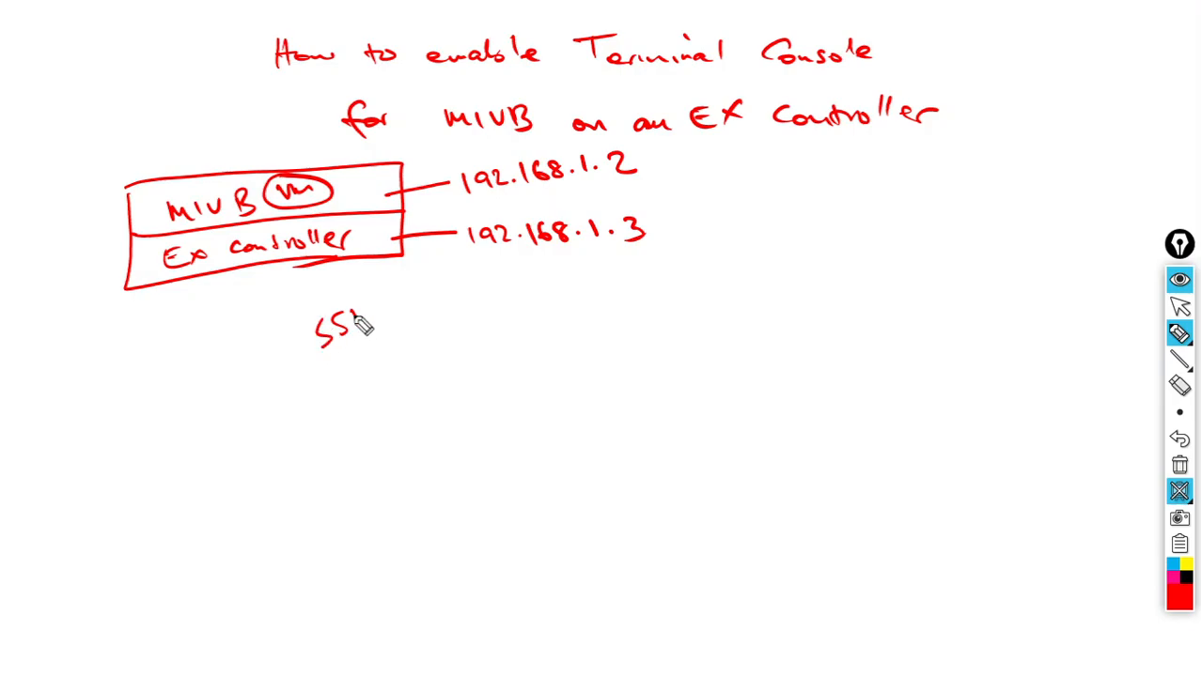
{"action": "mouse_move", "coordinate": [372, 312]}
{"action": "left_mouse_down"}
{"action": "mouse_move", "coordinate": [374, 329]}
{"action": "mouse_move", "coordinate": [500, 316]}
{"action": "mouse_move", "coordinate": [719, 276]}
{"action": "mouse_move", "coordinate": [728, 292]}
{"action": "mouse_move", "coordinate": [770, 276]}
{"action": "mouse_move", "coordinate": [775, 261]}
{"action": "left_mouse_up"}
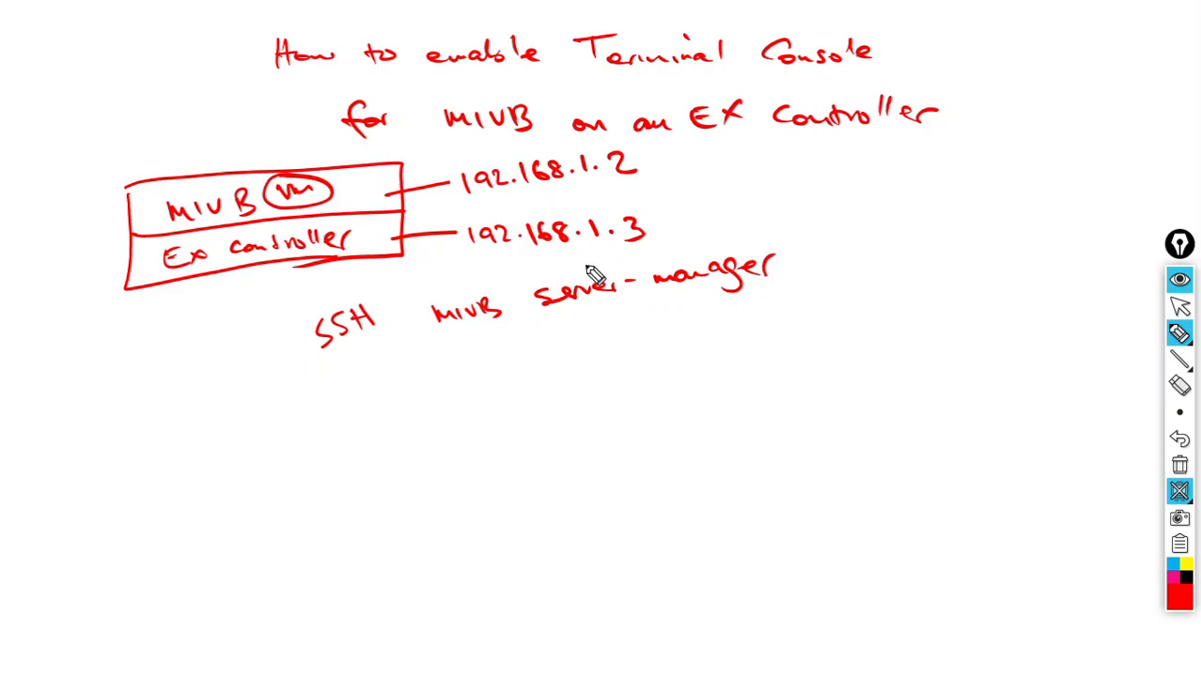
{"action": "mouse_move", "coordinate": [374, 388]}
{"action": "left_mouse_down"}
{"action": "mouse_move", "coordinate": [385, 413]}
{"action": "mouse_move", "coordinate": [405, 419]}
{"action": "mouse_move", "coordinate": [466, 411]}
{"action": "left_mouse_up"}
{"action": "mouse_move", "coordinate": [517, 372]}
{"action": "left_mouse_down"}
{"action": "mouse_move", "coordinate": [536, 402]}
{"action": "mouse_move", "coordinate": [578, 380]}
{"action": "mouse_move", "coordinate": [622, 381]}
{"action": "mouse_move", "coordinate": [757, 345]}
{"action": "mouse_move", "coordinate": [845, 340]}
{"action": "mouse_move", "coordinate": [857, 359]}
{"action": "mouse_move", "coordinate": [944, 311]}
{"action": "mouse_move", "coordinate": [1065, 295]}
{"action": "mouse_move", "coordinate": [1069, 273]}
{"action": "left_mouse_up"}
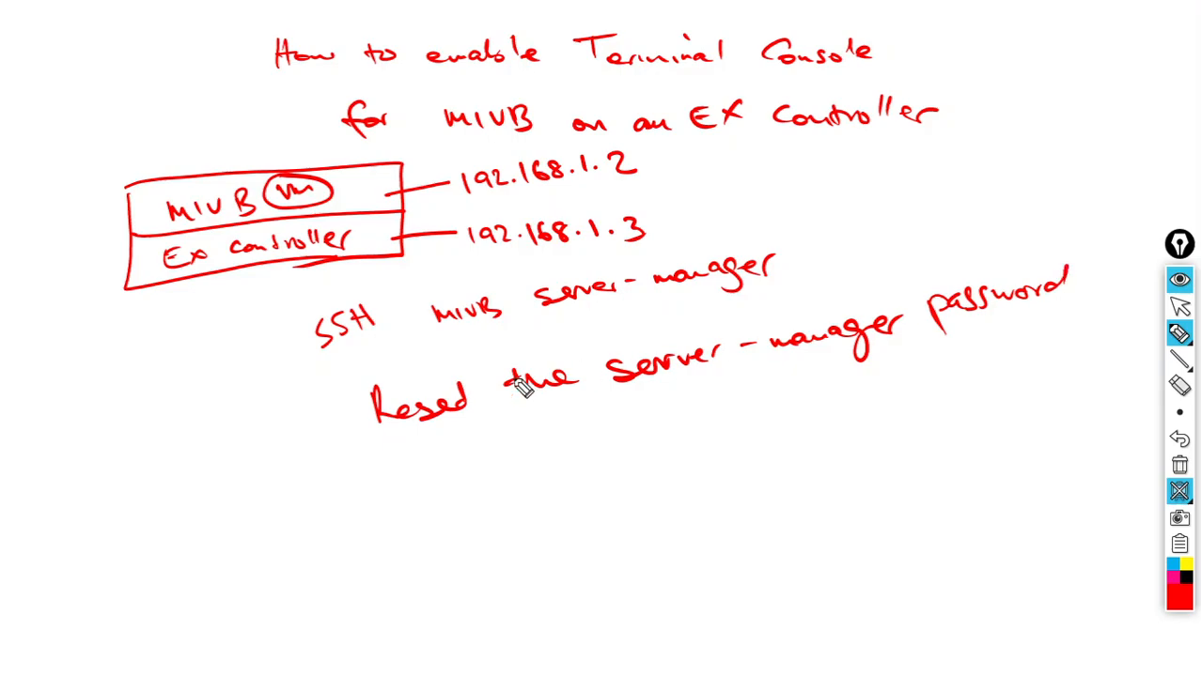
- List reasons 1 Forgotten password, 2 Lost password, 3 Unknown, and circle Reset
{"action": "left_click_drag", "start_coordinate": [466, 385], "coordinate": [459, 399]}
{"action": "mouse_move", "coordinate": [328, 456]}
{"action": "left_mouse_down"}
{"action": "mouse_move", "coordinate": [343, 501]}
{"action": "mouse_move", "coordinate": [331, 453]}
{"action": "left_mouse_up"}
{"action": "left_click_drag", "start_coordinate": [320, 470], "coordinate": [328, 496]}
{"action": "mouse_move", "coordinate": [377, 460]}
{"action": "left_mouse_down"}
{"action": "mouse_move", "coordinate": [377, 485]}
{"action": "mouse_move", "coordinate": [399, 457]}
{"action": "left_mouse_up"}
{"action": "mouse_move", "coordinate": [378, 473]}
{"action": "left_mouse_down"}
{"action": "mouse_move", "coordinate": [435, 464]}
{"action": "mouse_move", "coordinate": [455, 474]}
{"action": "mouse_move", "coordinate": [466, 458]}
{"action": "mouse_move", "coordinate": [485, 455]}
{"action": "mouse_move", "coordinate": [474, 470]}
{"action": "mouse_move", "coordinate": [574, 437]}
{"action": "mouse_move", "coordinate": [594, 454]}
{"action": "mouse_move", "coordinate": [685, 421]}
{"action": "mouse_move", "coordinate": [655, 423]}
{"action": "left_mouse_up"}
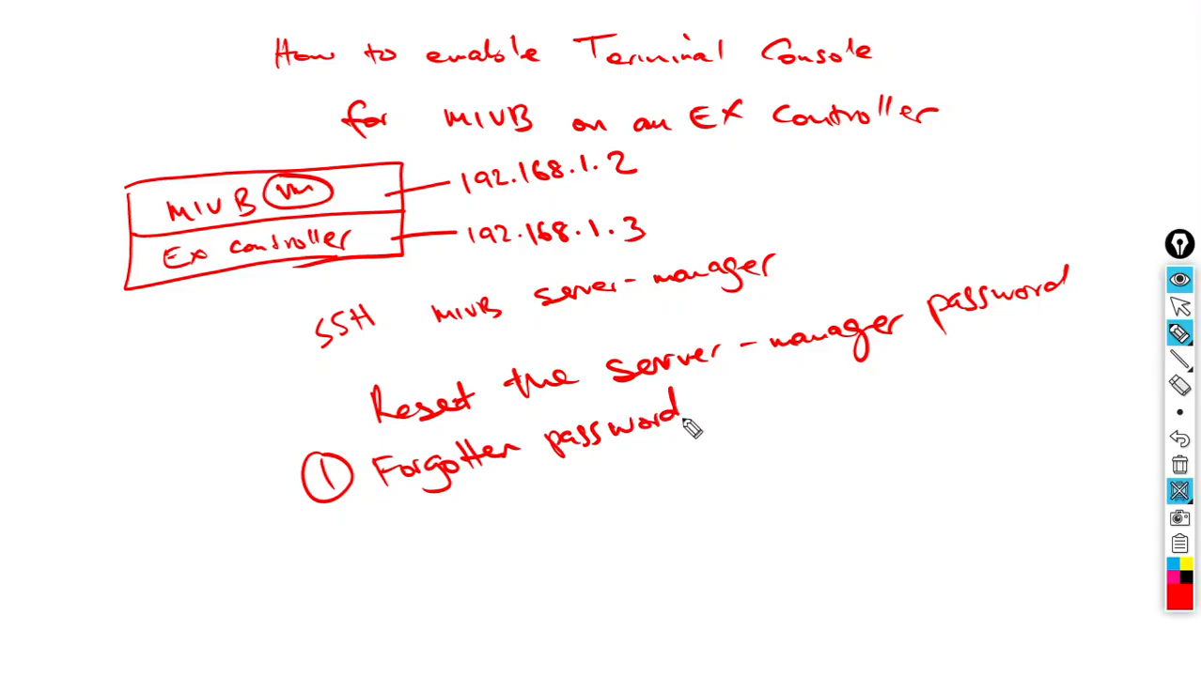
{"action": "mouse_move", "coordinate": [344, 538]}
{"action": "left_mouse_down"}
{"action": "mouse_move", "coordinate": [372, 560]}
{"action": "mouse_move", "coordinate": [380, 532]}
{"action": "left_mouse_up"}
{"action": "mouse_move", "coordinate": [396, 517]}
{"action": "left_mouse_down"}
{"action": "mouse_move", "coordinate": [406, 532]}
{"action": "mouse_move", "coordinate": [443, 528]}
{"action": "mouse_move", "coordinate": [652, 461]}
{"action": "left_mouse_up"}
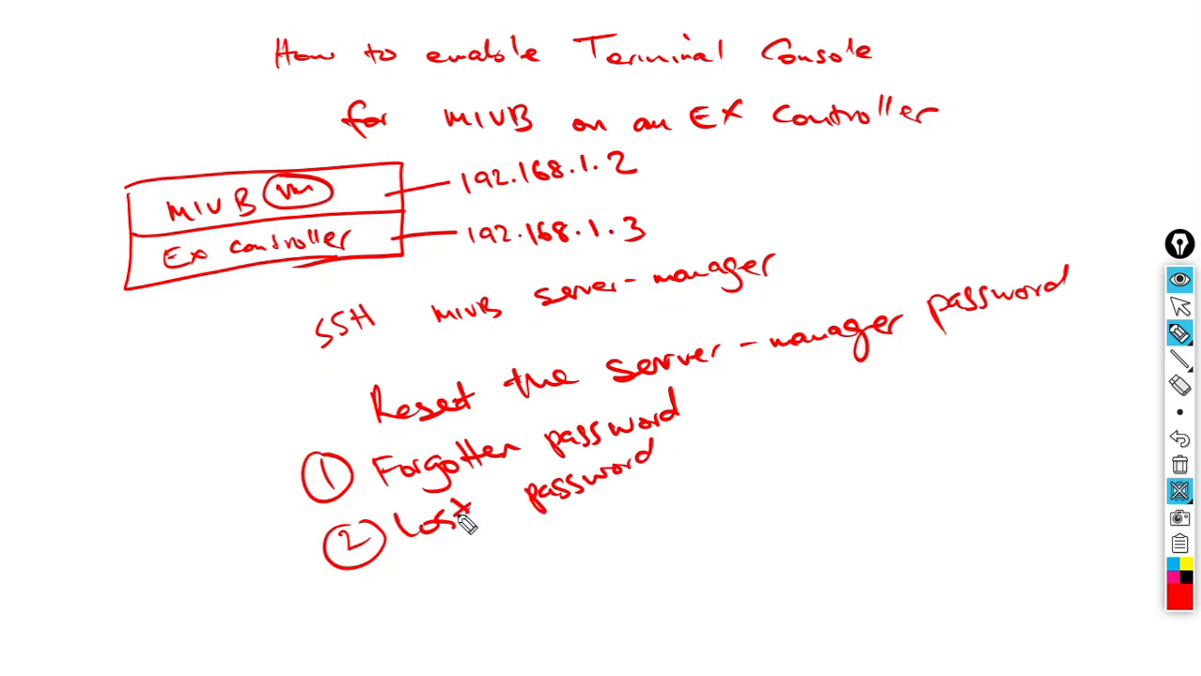
{"action": "mouse_move", "coordinate": [375, 598]}
{"action": "left_mouse_down"}
{"action": "mouse_move", "coordinate": [399, 579]}
{"action": "mouse_move", "coordinate": [519, 564]}
{"action": "mouse_move", "coordinate": [601, 531]}
{"action": "left_mouse_up"}
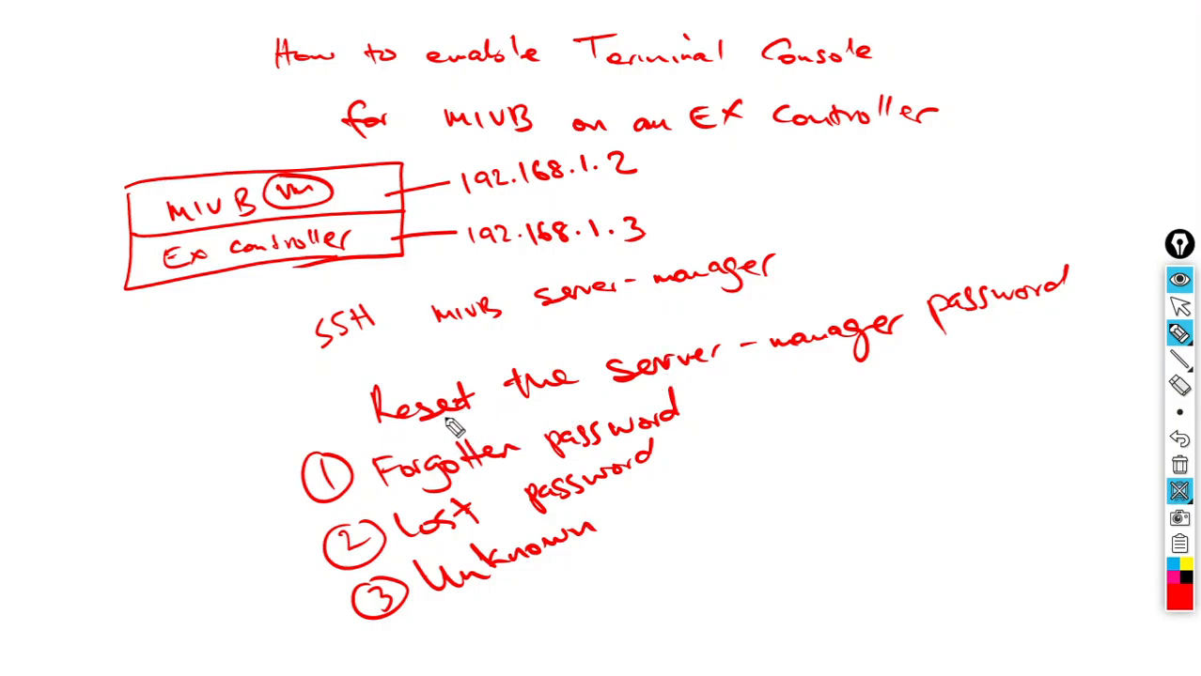
{"action": "mouse_move", "coordinate": [406, 431]}
{"action": "left_mouse_down"}
{"action": "mouse_move", "coordinate": [443, 437]}
{"action": "mouse_move", "coordinate": [482, 376]}
{"action": "mouse_move", "coordinate": [340, 406]}
{"action": "mouse_move", "coordinate": [432, 434]}
{"action": "left_mouse_up"}
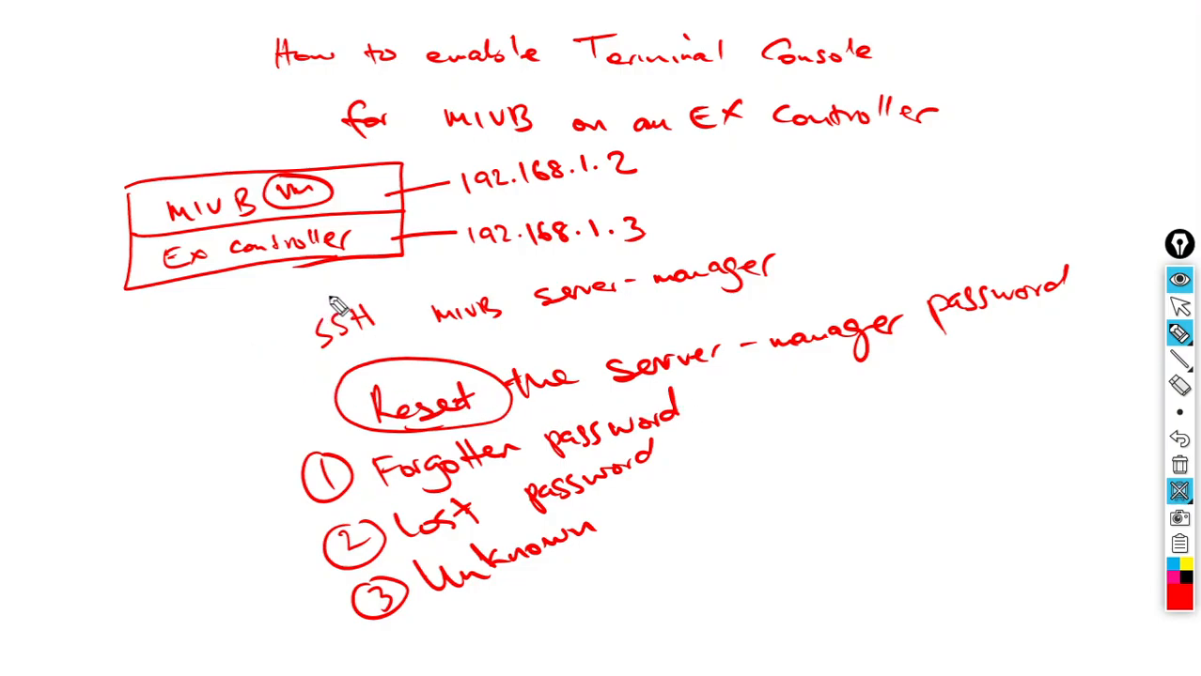
- Circle SSH, draw a double arrow at it, and start the Procedure heading
{"action": "mouse_move", "coordinate": [324, 296]}
{"action": "left_mouse_down"}
{"action": "mouse_move", "coordinate": [287, 343]}
{"action": "mouse_move", "coordinate": [373, 367]}
{"action": "mouse_move", "coordinate": [397, 311]}
{"action": "mouse_move", "coordinate": [299, 301]}
{"action": "left_mouse_up"}
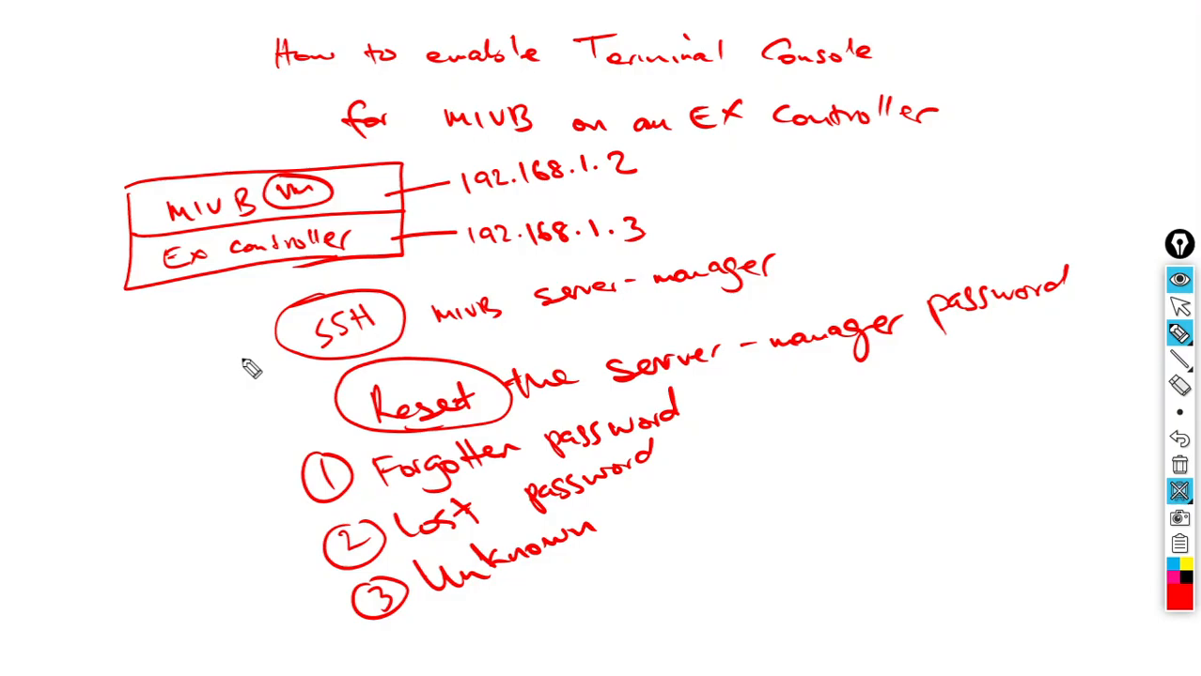
{"action": "left_click_drag", "start_coordinate": [237, 370], "coordinate": [286, 353]}
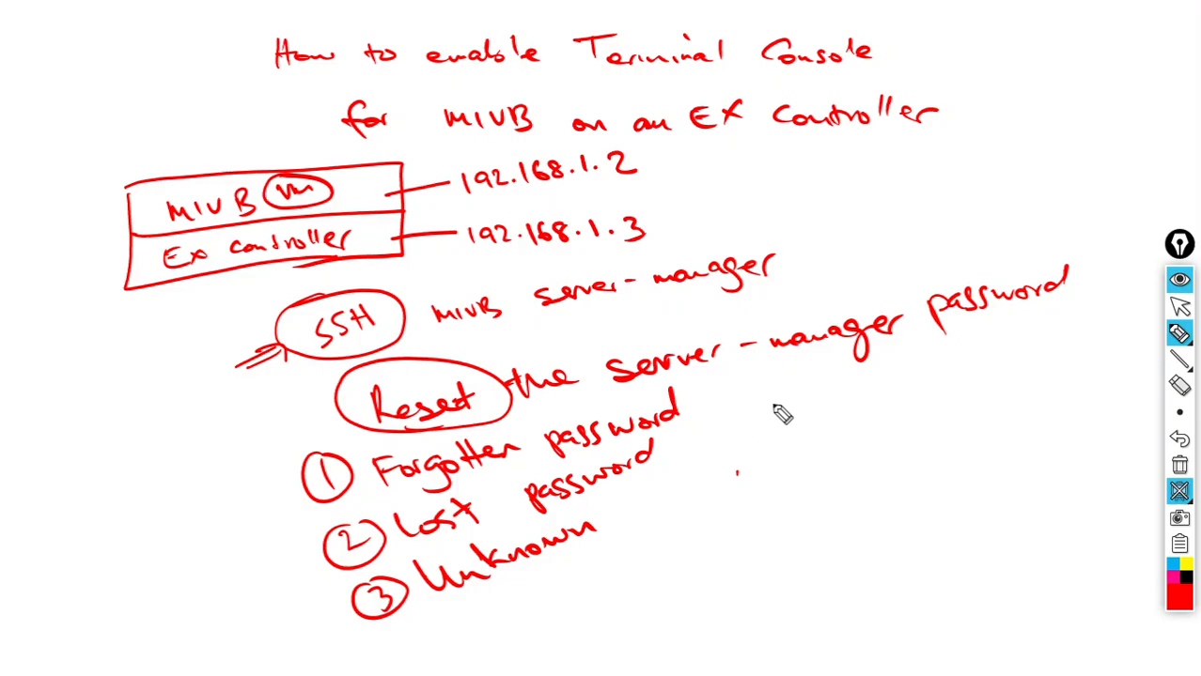
{"action": "mouse_move", "coordinate": [763, 398]}
{"action": "left_mouse_down"}
{"action": "mouse_move", "coordinate": [764, 416]}
{"action": "mouse_move", "coordinate": [883, 419]}
{"action": "mouse_move", "coordinate": [912, 404]}
{"action": "left_mouse_up"}
- Underline Procedure, number steps Reboot MIVB, Linux splash, Break the process, Commands; circle SSH
{"action": "left_click_drag", "start_coordinate": [738, 445], "coordinate": [933, 424]}
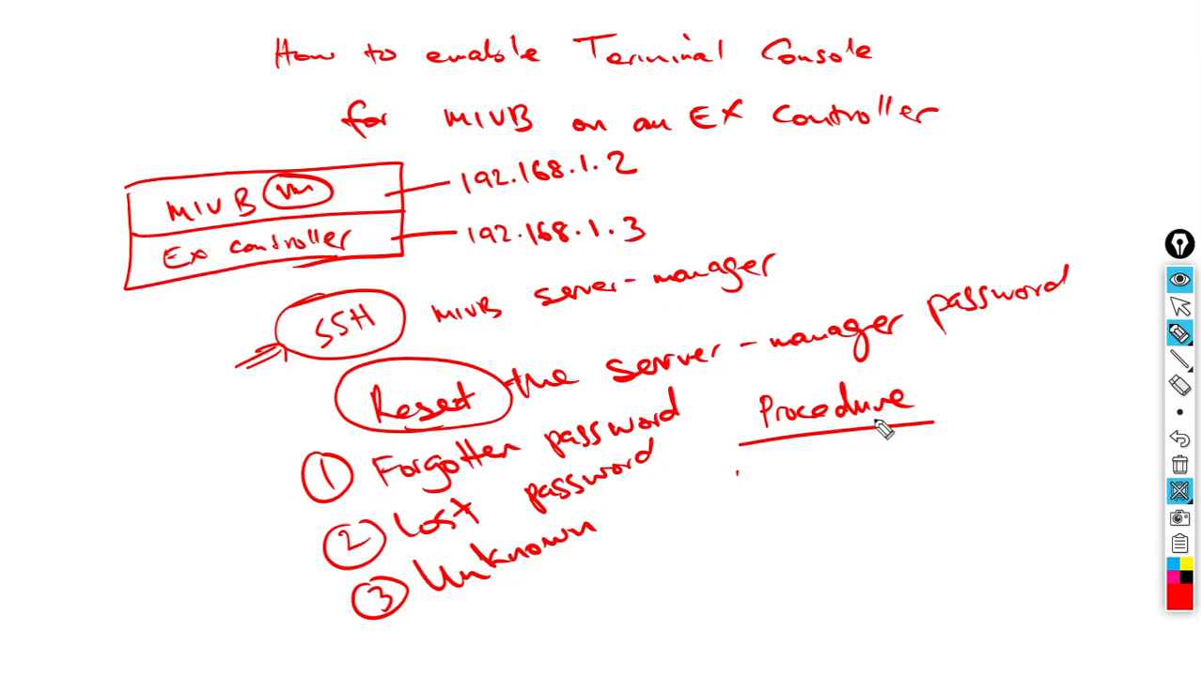
{"action": "mouse_move", "coordinate": [744, 470]}
{"action": "left_mouse_down"}
{"action": "mouse_move", "coordinate": [742, 504]}
{"action": "mouse_move", "coordinate": [746, 474]}
{"action": "mouse_move", "coordinate": [799, 482]}
{"action": "mouse_move", "coordinate": [982, 447]}
{"action": "mouse_move", "coordinate": [994, 463]}
{"action": "left_mouse_up"}
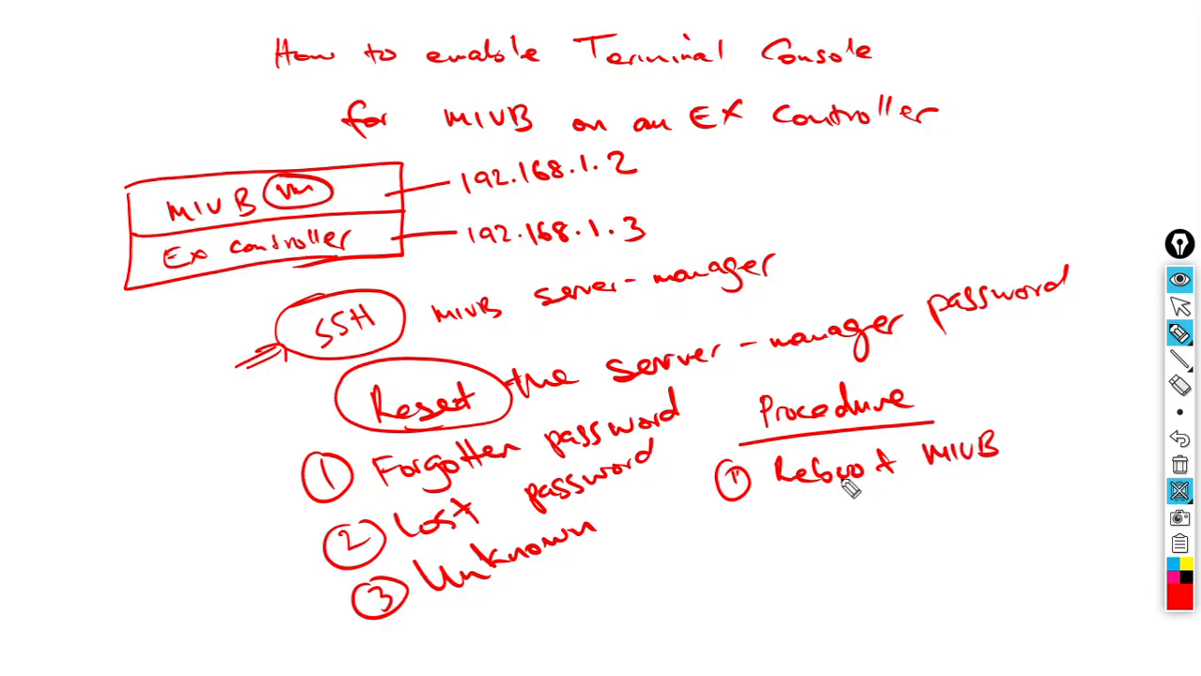
{"action": "mouse_move", "coordinate": [743, 519]}
{"action": "left_mouse_down"}
{"action": "mouse_move", "coordinate": [763, 547]}
{"action": "mouse_move", "coordinate": [754, 534]}
{"action": "mouse_move", "coordinate": [845, 520]}
{"action": "mouse_move", "coordinate": [895, 531]}
{"action": "mouse_move", "coordinate": [978, 505]}
{"action": "mouse_move", "coordinate": [994, 512]}
{"action": "mouse_move", "coordinate": [998, 500]}
{"action": "left_mouse_up"}
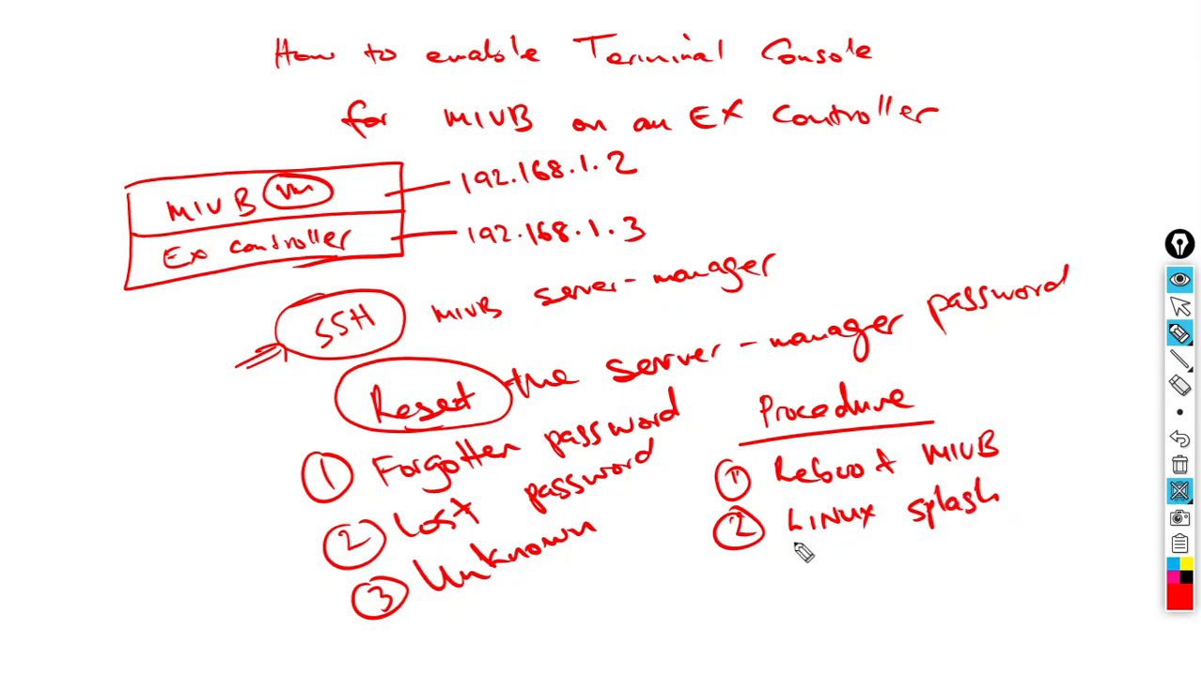
{"action": "mouse_move", "coordinate": [801, 562]}
{"action": "left_mouse_down"}
{"action": "mouse_move", "coordinate": [993, 555]}
{"action": "mouse_move", "coordinate": [1018, 537]}
{"action": "mouse_move", "coordinate": [1053, 544]}
{"action": "mouse_move", "coordinate": [1077, 528]}
{"action": "mouse_move", "coordinate": [1071, 536]}
{"action": "left_mouse_up"}
{"action": "left_click_drag", "start_coordinate": [751, 609], "coordinate": [751, 626]}
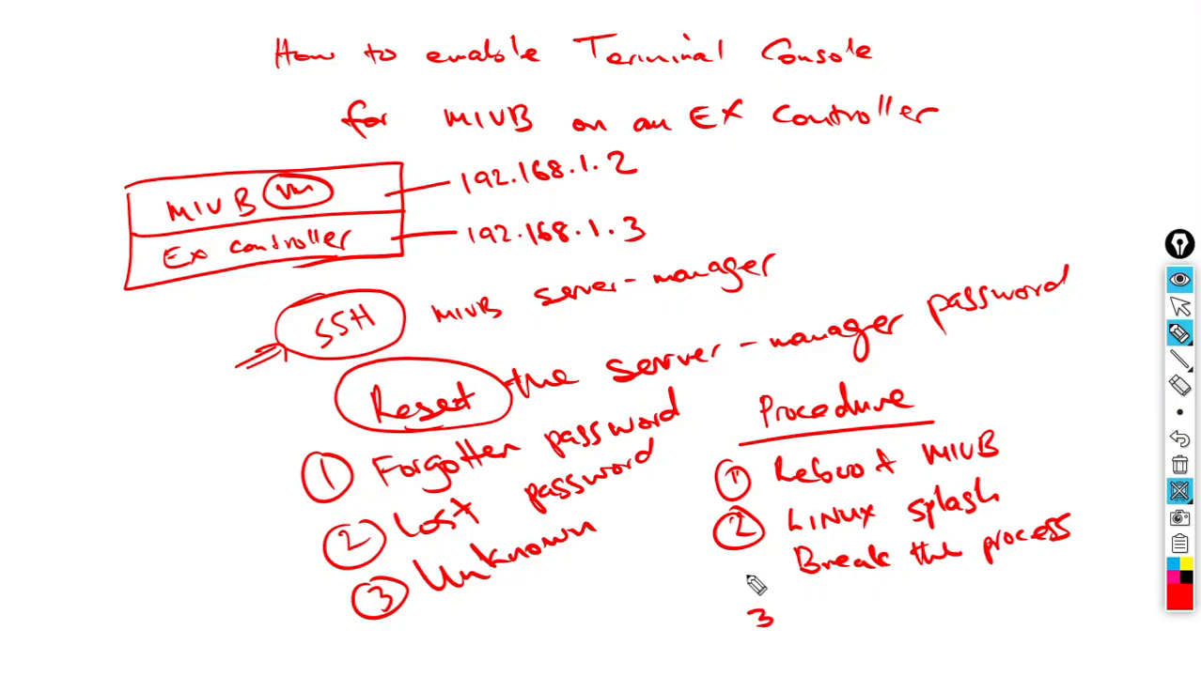
{"action": "left_click_drag", "start_coordinate": [743, 563], "coordinate": [749, 561]}
{"action": "mouse_move", "coordinate": [759, 610]}
{"action": "left_mouse_down"}
{"action": "mouse_move", "coordinate": [759, 622]}
{"action": "mouse_move", "coordinate": [779, 622]}
{"action": "left_mouse_up"}
{"action": "mouse_move", "coordinate": [770, 611]}
{"action": "left_mouse_down"}
{"action": "mouse_move", "coordinate": [768, 629]}
{"action": "mouse_move", "coordinate": [766, 600]}
{"action": "mouse_move", "coordinate": [848, 618]}
{"action": "mouse_move", "coordinate": [986, 606]}
{"action": "left_mouse_up"}
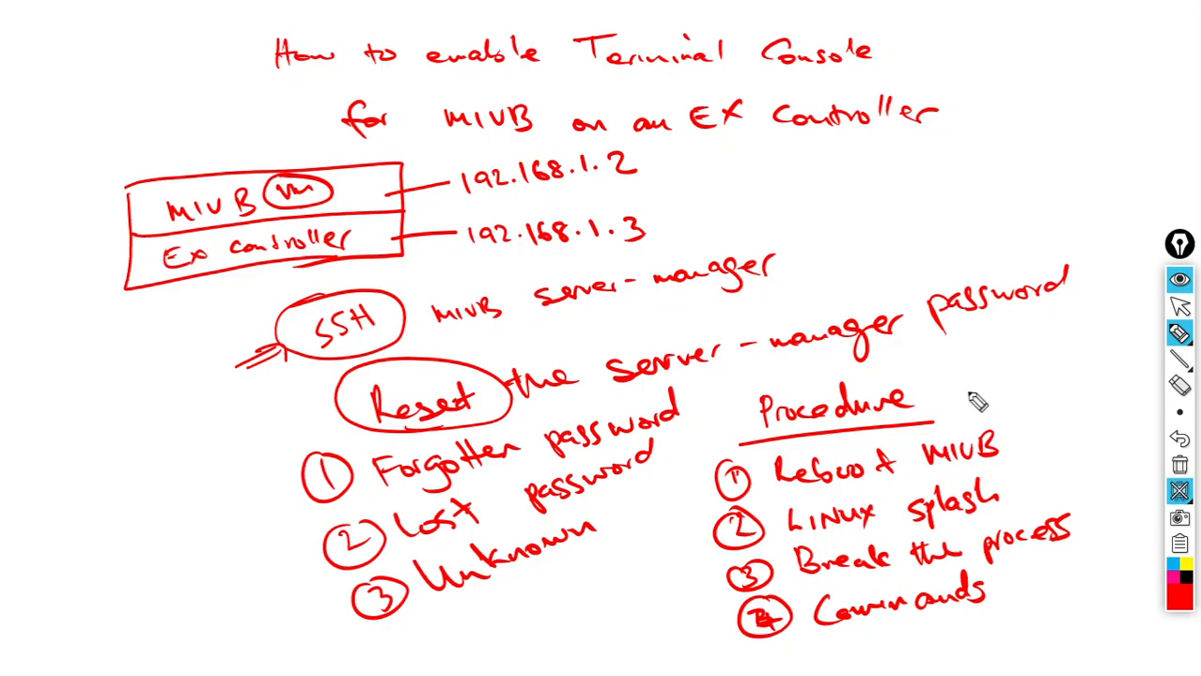
{"action": "mouse_move", "coordinate": [977, 379]}
{"action": "left_mouse_down"}
{"action": "mouse_move", "coordinate": [999, 398]}
{"action": "mouse_move", "coordinate": [1032, 399]}
{"action": "mouse_move", "coordinate": [954, 372]}
{"action": "mouse_move", "coordinate": [1008, 370]}
{"action": "left_mouse_up"}
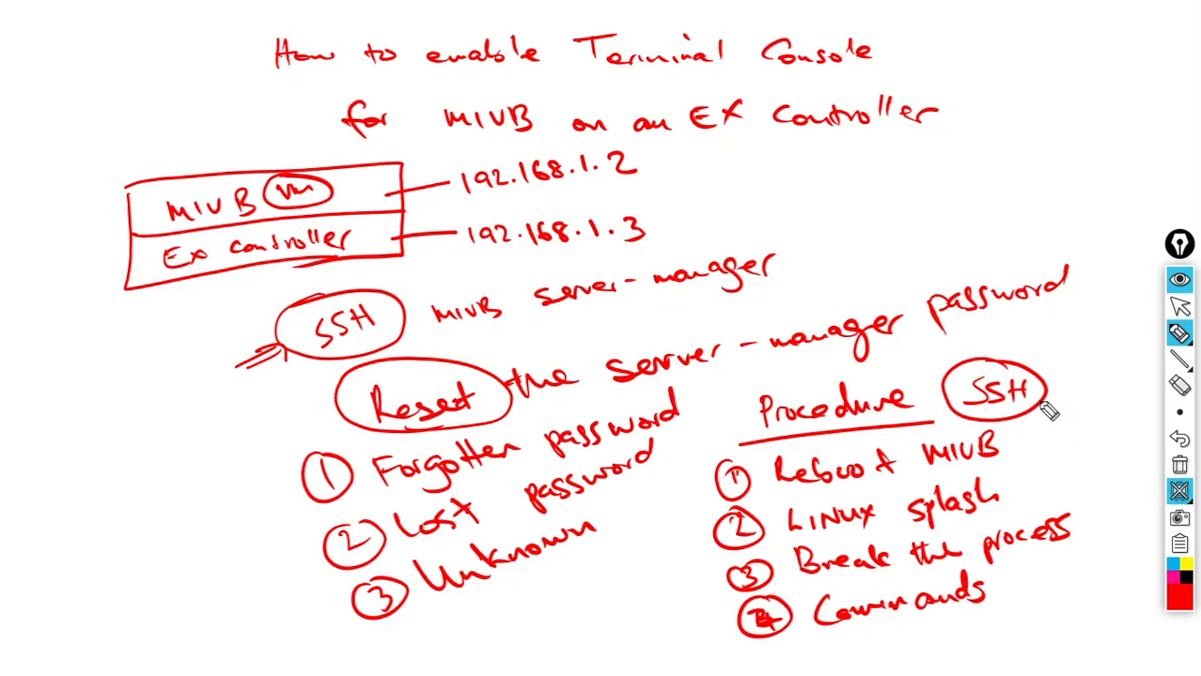
- Arrow SSH to the steps, loop all four steps, tick the password line, then pick green ink
{"action": "mouse_move", "coordinate": [1050, 407]}
{"action": "left_mouse_down"}
{"action": "mouse_move", "coordinate": [1072, 456]}
{"action": "mouse_move", "coordinate": [1040, 461]}
{"action": "mouse_move", "coordinate": [1053, 470]}
{"action": "mouse_move", "coordinate": [1037, 508]}
{"action": "mouse_move", "coordinate": [1049, 499]}
{"action": "left_mouse_up"}
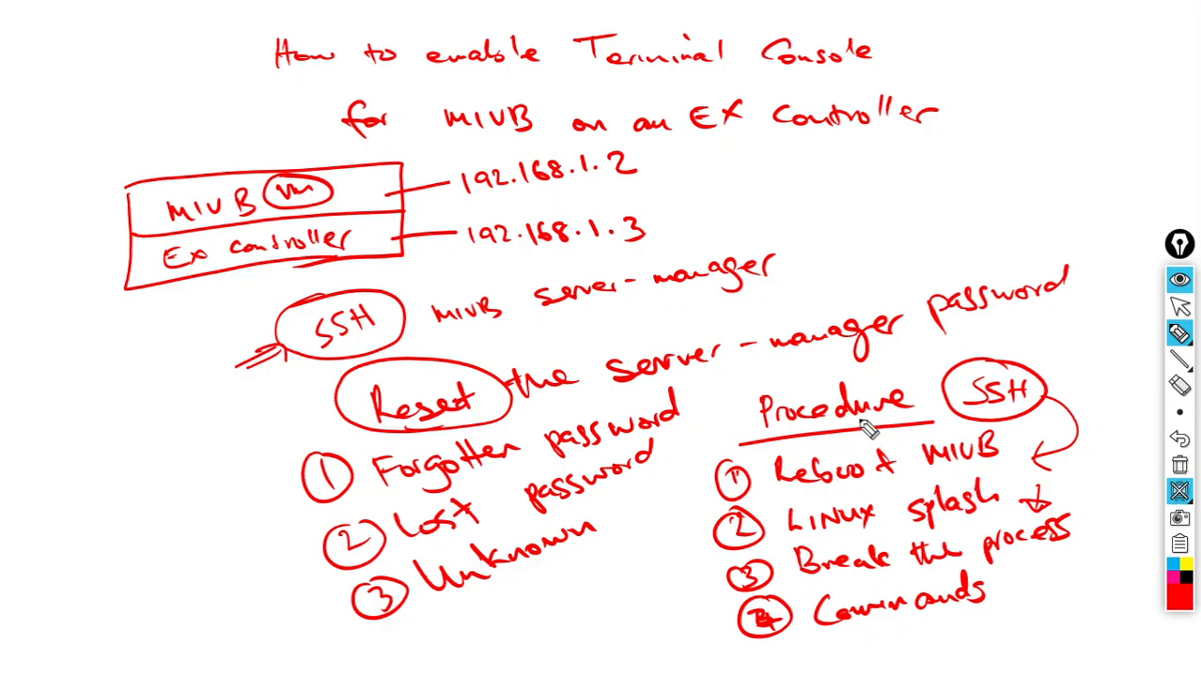
{"action": "mouse_move", "coordinate": [892, 402]}
{"action": "left_mouse_down"}
{"action": "mouse_move", "coordinate": [791, 518]}
{"action": "mouse_move", "coordinate": [1040, 595]}
{"action": "mouse_move", "coordinate": [911, 415]}
{"action": "mouse_move", "coordinate": [822, 428]}
{"action": "left_mouse_up"}
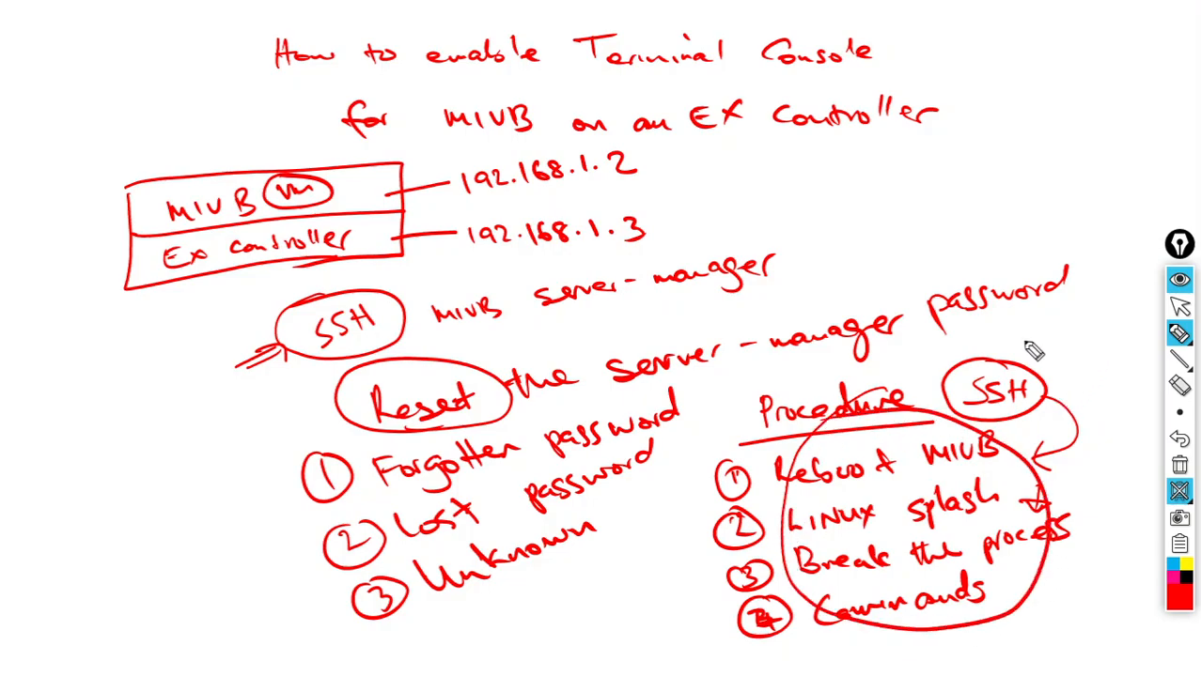
{"action": "left_click_drag", "start_coordinate": [1025, 341], "coordinate": [1074, 317]}
{"action": "left_click_drag", "start_coordinate": [1048, 360], "coordinate": [1080, 350]}
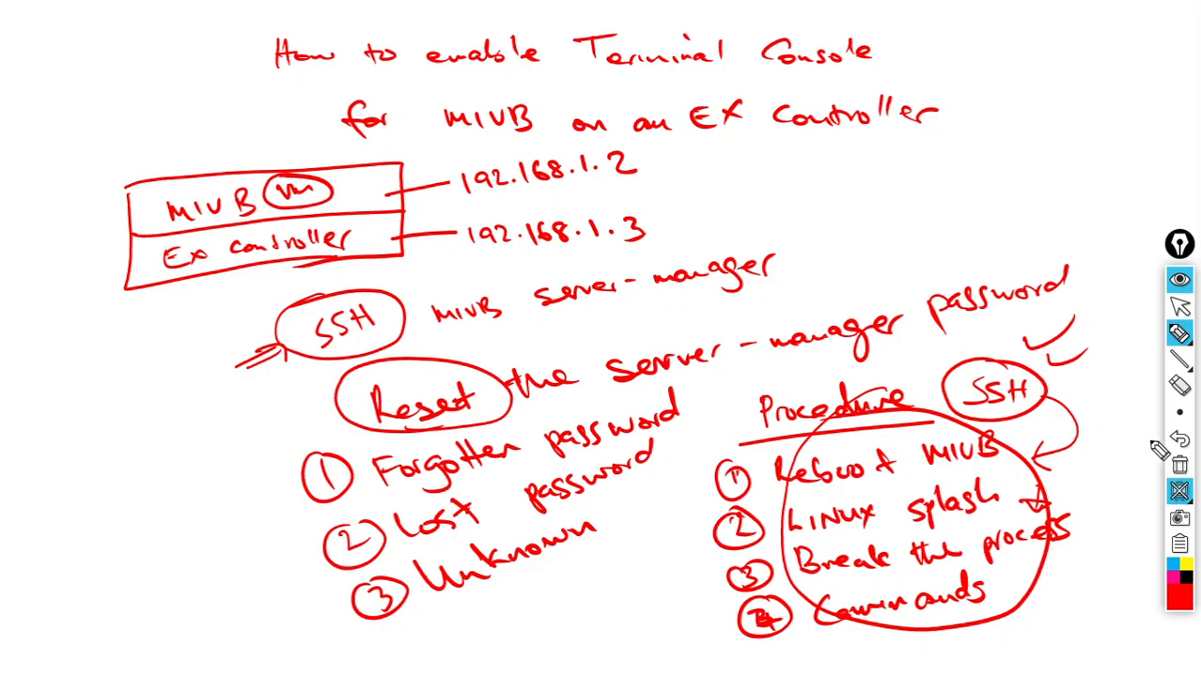
{"action": "left_click", "coordinate": [1180, 609]}
{"action": "left_click", "coordinate": [1144, 425]}
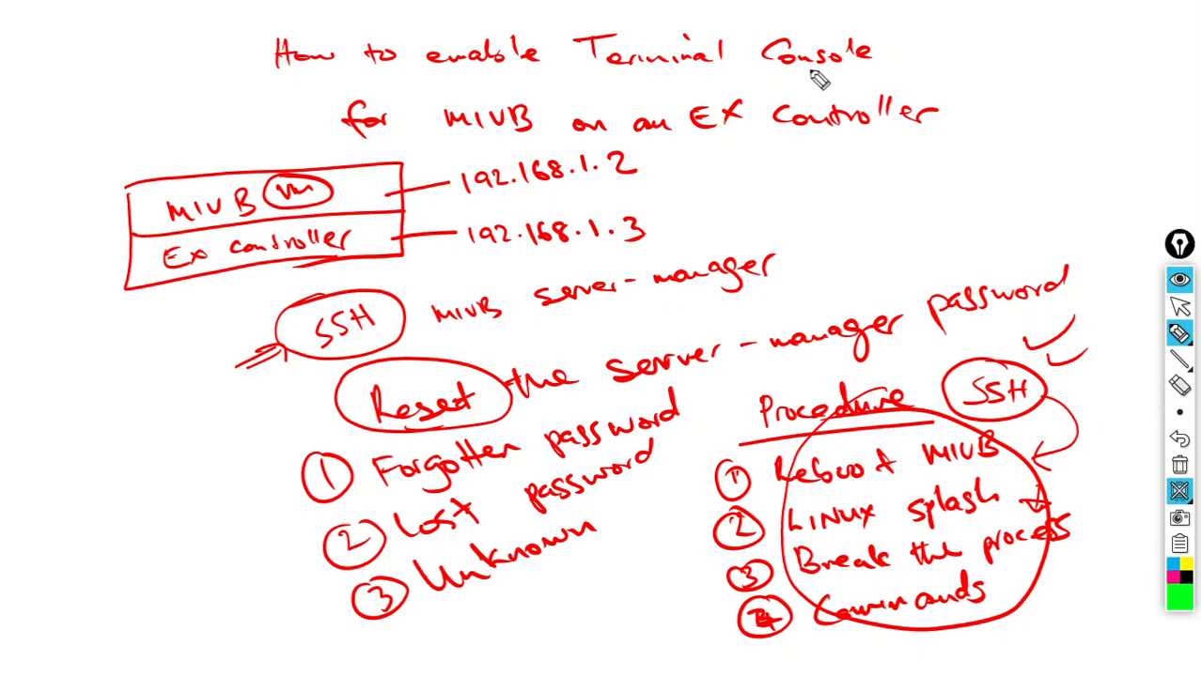
- Circle Terminal Console in the title and add an arrowed note 'ON Catch Break Point'
{"action": "mouse_move", "coordinate": [883, 43]}
{"action": "left_mouse_down"}
{"action": "mouse_move", "coordinate": [729, 17]}
{"action": "mouse_move", "coordinate": [567, 66]}
{"action": "mouse_move", "coordinate": [743, 106]}
{"action": "mouse_move", "coordinate": [903, 81]}
{"action": "mouse_move", "coordinate": [778, 33]}
{"action": "left_mouse_up"}
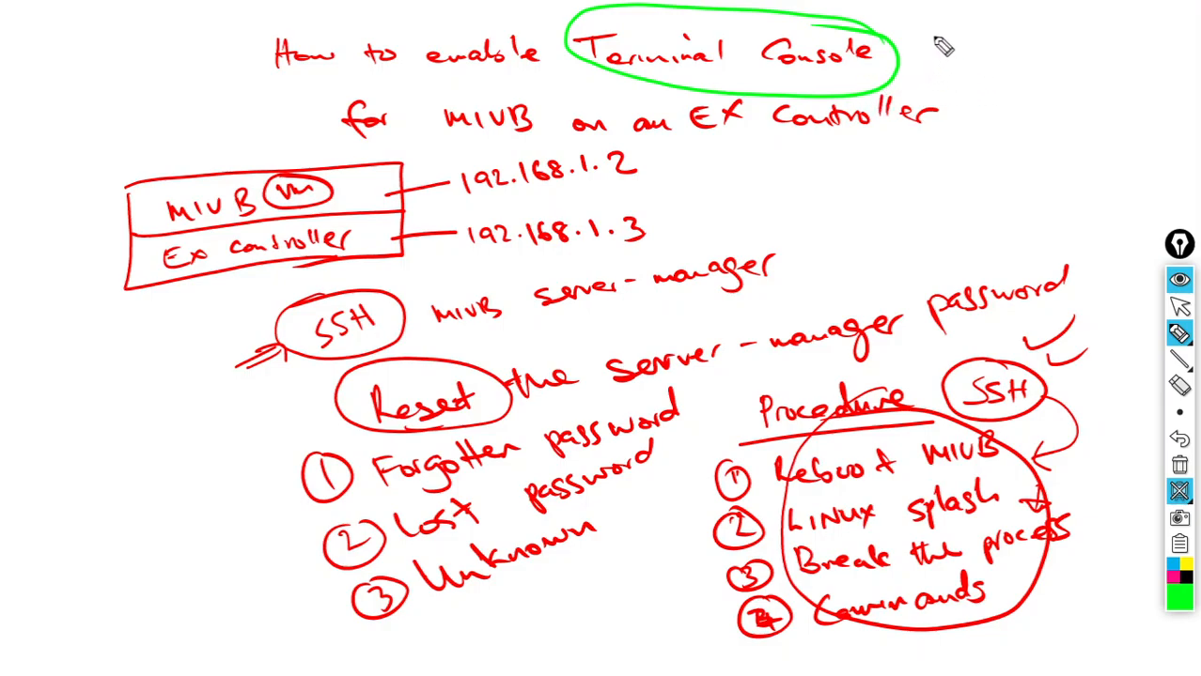
{"action": "left_click_drag", "start_coordinate": [952, 45], "coordinate": [967, 27]}
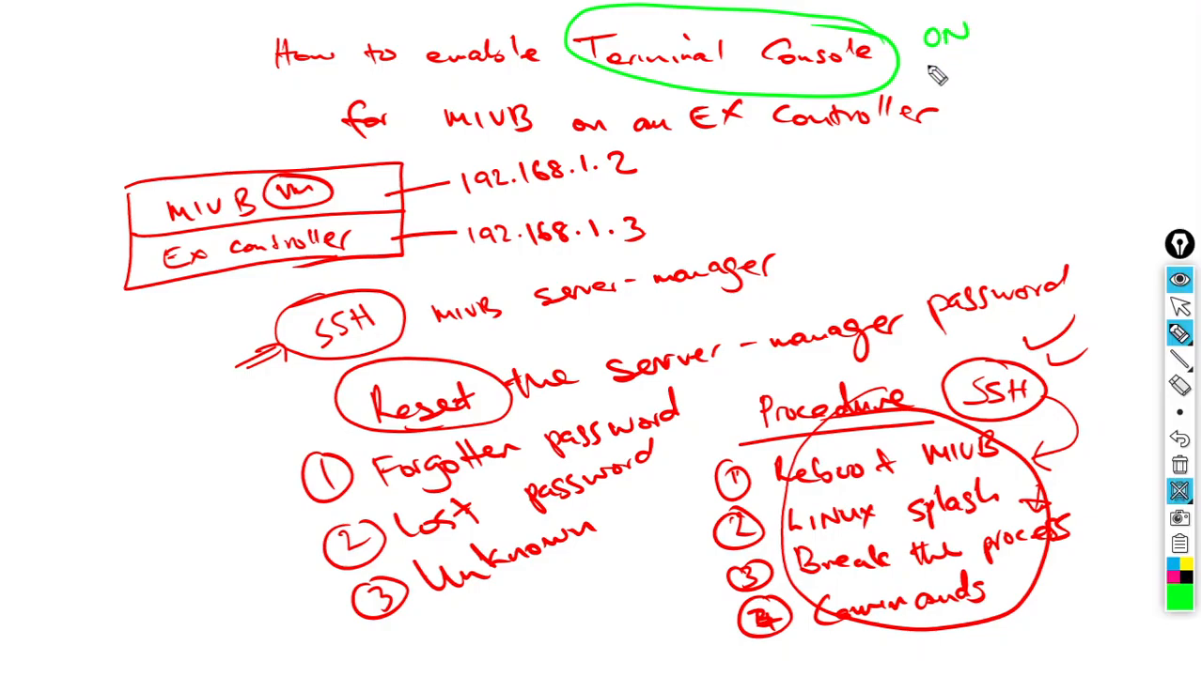
{"action": "mouse_move", "coordinate": [925, 72]}
{"action": "left_mouse_down"}
{"action": "mouse_move", "coordinate": [962, 87]}
{"action": "mouse_move", "coordinate": [1017, 75]}
{"action": "mouse_move", "coordinate": [1015, 105]}
{"action": "mouse_move", "coordinate": [1032, 89]}
{"action": "mouse_move", "coordinate": [1079, 97]}
{"action": "mouse_move", "coordinate": [1168, 81]}
{"action": "mouse_move", "coordinate": [1153, 74]}
{"action": "left_mouse_up"}
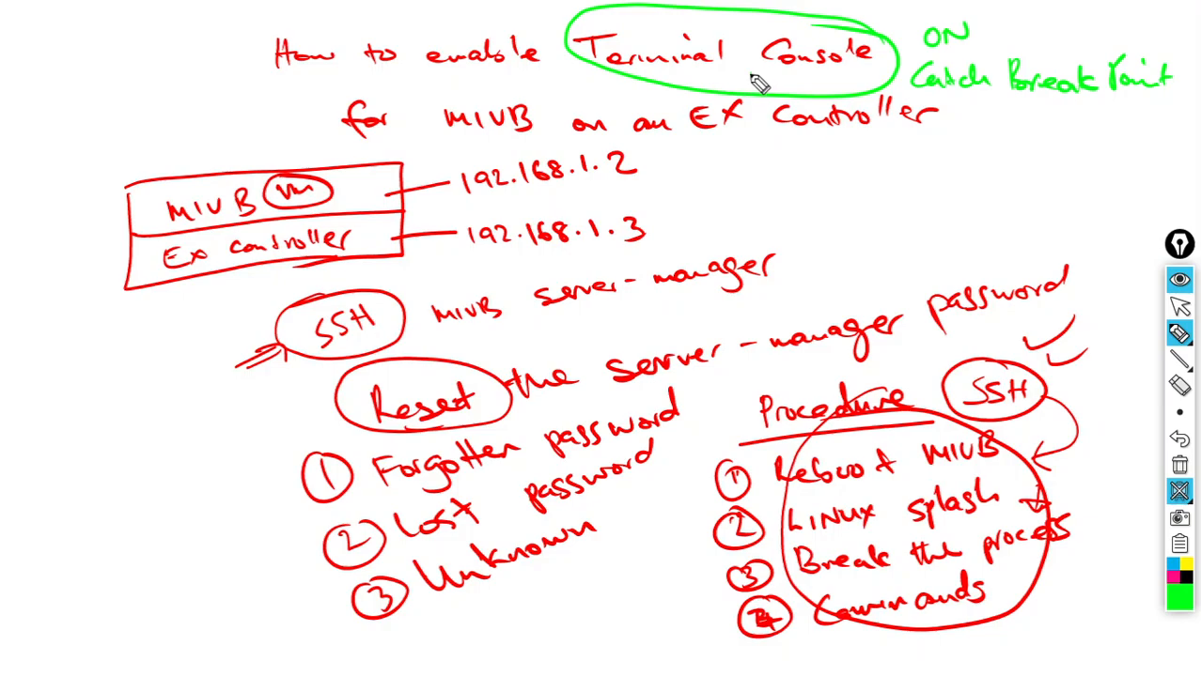
{"action": "mouse_move", "coordinate": [753, 84]}
{"action": "left_mouse_down"}
{"action": "mouse_move", "coordinate": [805, 188]}
{"action": "mouse_move", "coordinate": [853, 155]}
{"action": "mouse_move", "coordinate": [891, 158]}
{"action": "mouse_move", "coordinate": [923, 184]}
{"action": "mouse_move", "coordinate": [1034, 155]}
{"action": "mouse_move", "coordinate": [1148, 147]}
{"action": "left_mouse_up"}
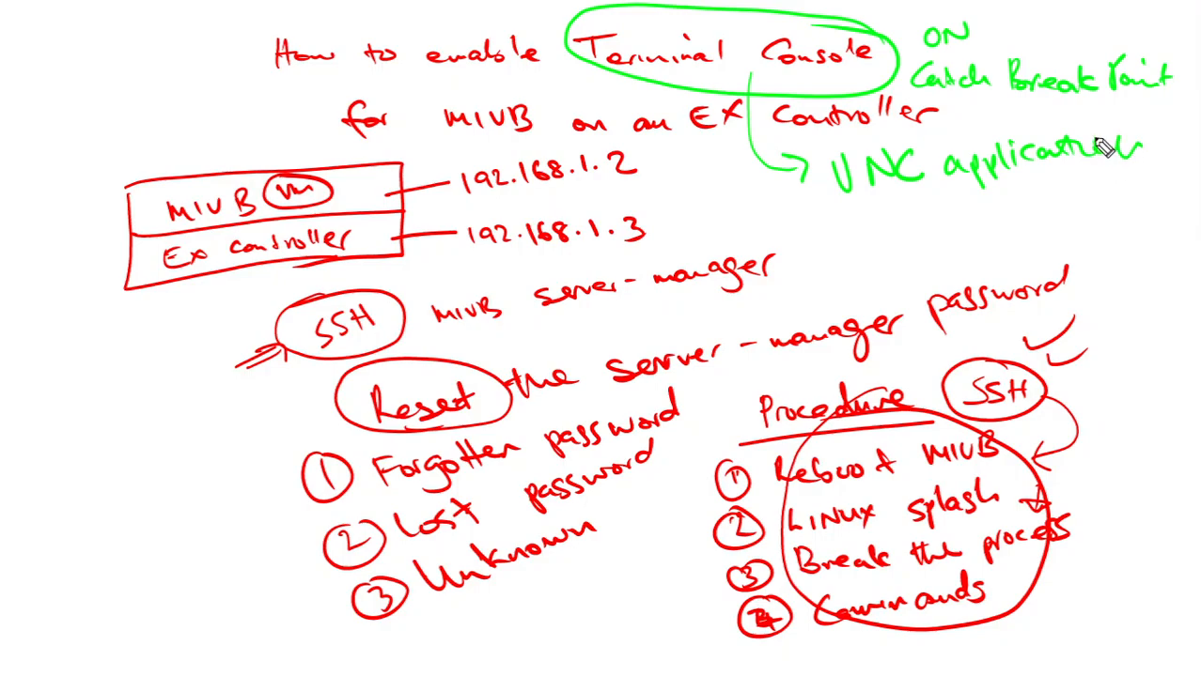
- Write VNC application and add an arrow labelled VNC Viewer pointing at Ex controller
{"action": "mouse_move", "coordinate": [815, 237]}
{"action": "left_mouse_down"}
{"action": "mouse_move", "coordinate": [894, 225]}
{"action": "mouse_move", "coordinate": [921, 243]}
{"action": "mouse_move", "coordinate": [1017, 226]}
{"action": "mouse_move", "coordinate": [1058, 203]}
{"action": "left_mouse_up"}
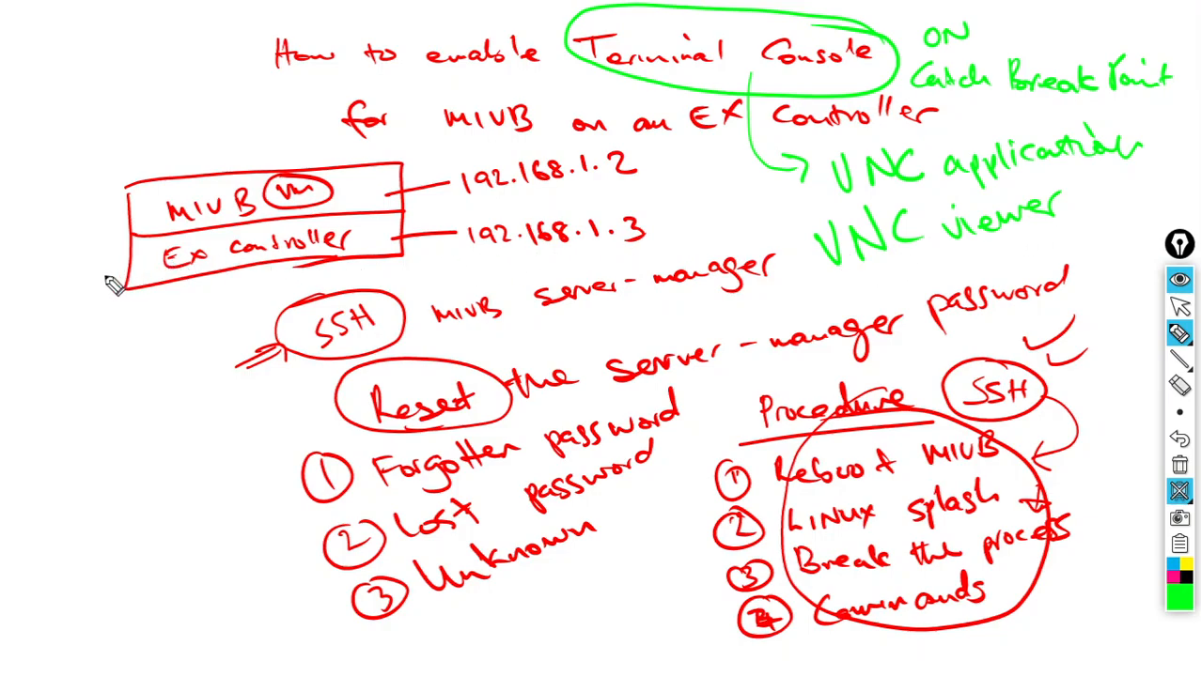
{"action": "mouse_move", "coordinate": [92, 282]}
{"action": "left_mouse_down"}
{"action": "mouse_move", "coordinate": [122, 268]}
{"action": "mouse_move", "coordinate": [127, 286]}
{"action": "left_mouse_up"}
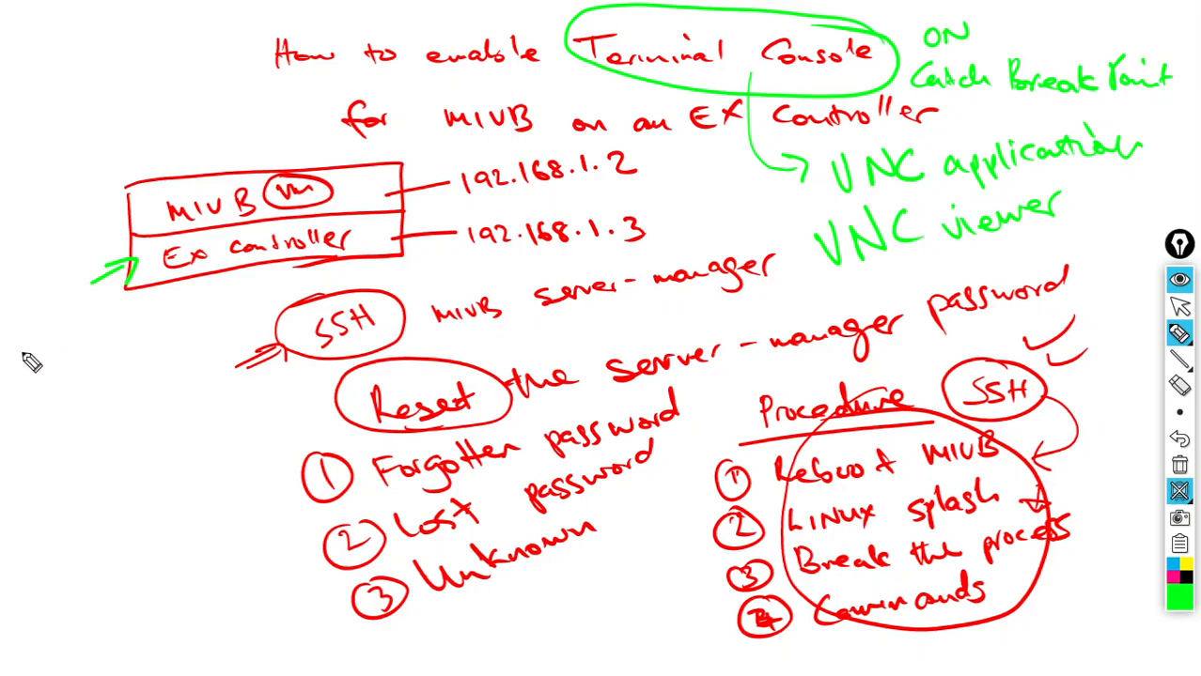
{"action": "left_click_drag", "start_coordinate": [28, 364], "coordinate": [97, 317]}
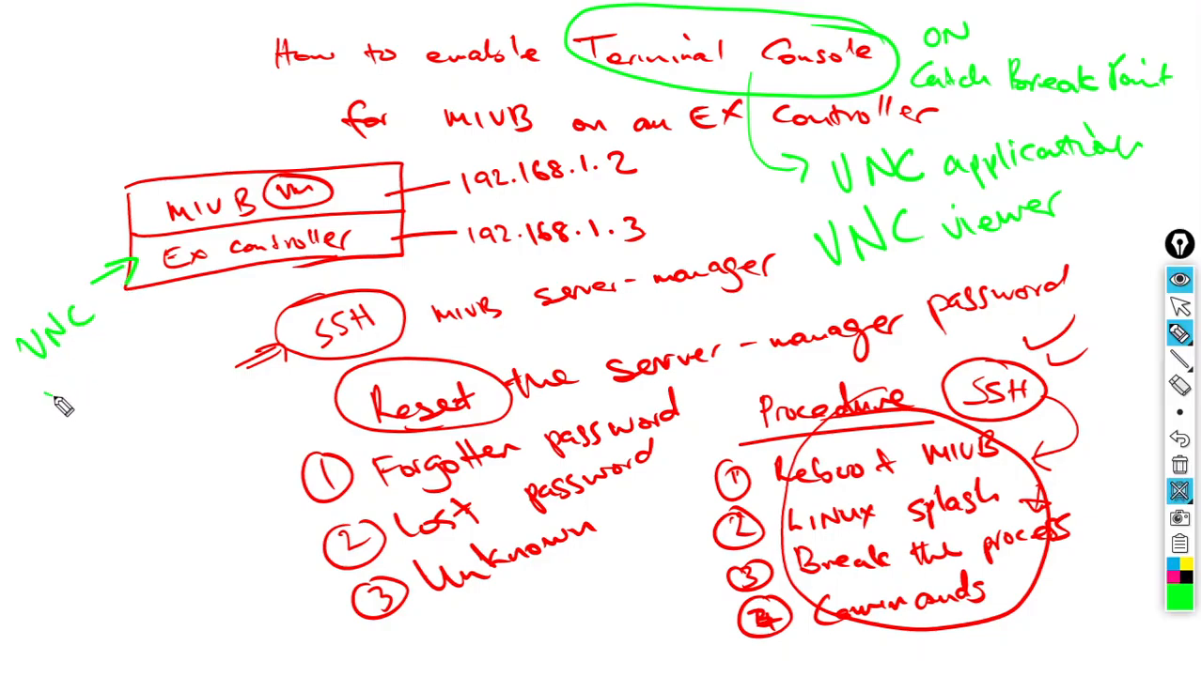
{"action": "mouse_move", "coordinate": [40, 376]}
{"action": "left_mouse_down"}
{"action": "mouse_move", "coordinate": [99, 382]}
{"action": "mouse_move", "coordinate": [149, 344]}
{"action": "left_mouse_up"}
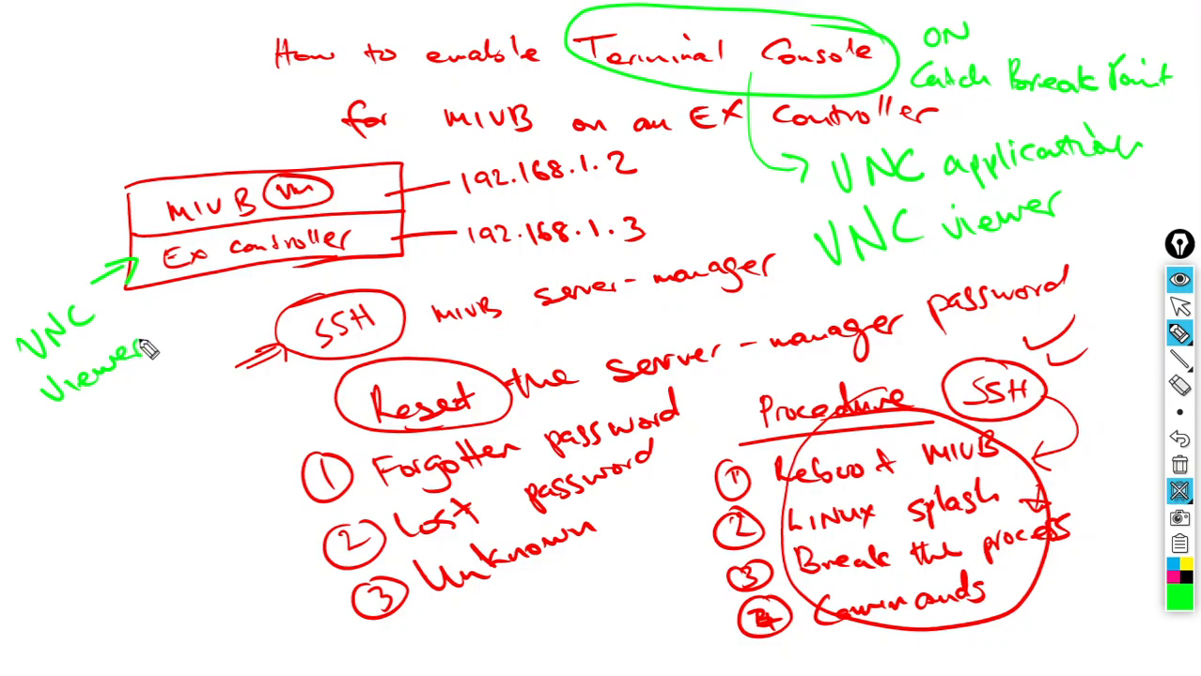
- Sketch a Terminal screen beside the box, number MIVB 1, and circle Ex controller
{"action": "mouse_move", "coordinate": [13, 222]}
{"action": "left_mouse_down"}
{"action": "mouse_move", "coordinate": [45, 278]}
{"action": "mouse_move", "coordinate": [83, 197]}
{"action": "mouse_move", "coordinate": [60, 273]}
{"action": "mouse_move", "coordinate": [43, 279]}
{"action": "left_mouse_up"}
{"action": "mouse_move", "coordinate": [5, 177]}
{"action": "left_mouse_down"}
{"action": "mouse_move", "coordinate": [17, 190]}
{"action": "mouse_move", "coordinate": [19, 169]}
{"action": "left_mouse_up"}
{"action": "mouse_move", "coordinate": [23, 187]}
{"action": "left_mouse_down"}
{"action": "mouse_move", "coordinate": [40, 168]}
{"action": "mouse_move", "coordinate": [98, 158]}
{"action": "mouse_move", "coordinate": [106, 131]}
{"action": "left_mouse_up"}
{"action": "left_click_drag", "start_coordinate": [154, 190], "coordinate": [151, 207]}
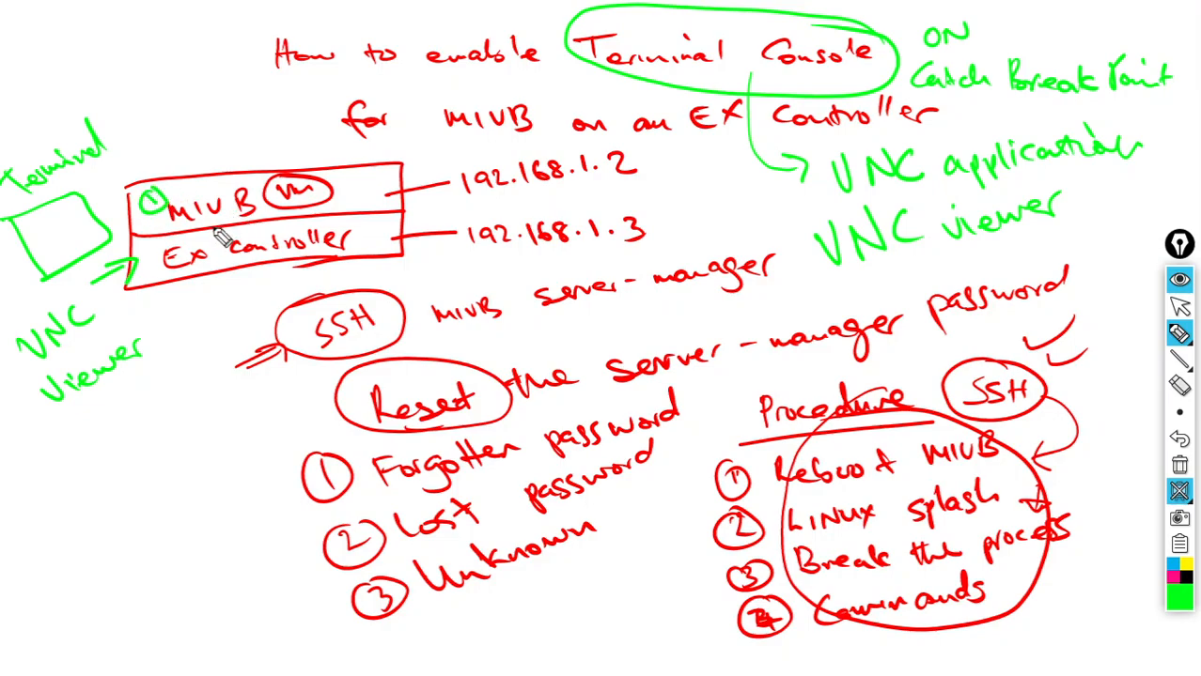
{"action": "mouse_move", "coordinate": [24, 233]}
{"action": "left_mouse_down"}
{"action": "mouse_move", "coordinate": [57, 208]}
{"action": "mouse_move", "coordinate": [59, 267]}
{"action": "mouse_move", "coordinate": [81, 256]}
{"action": "left_mouse_up"}
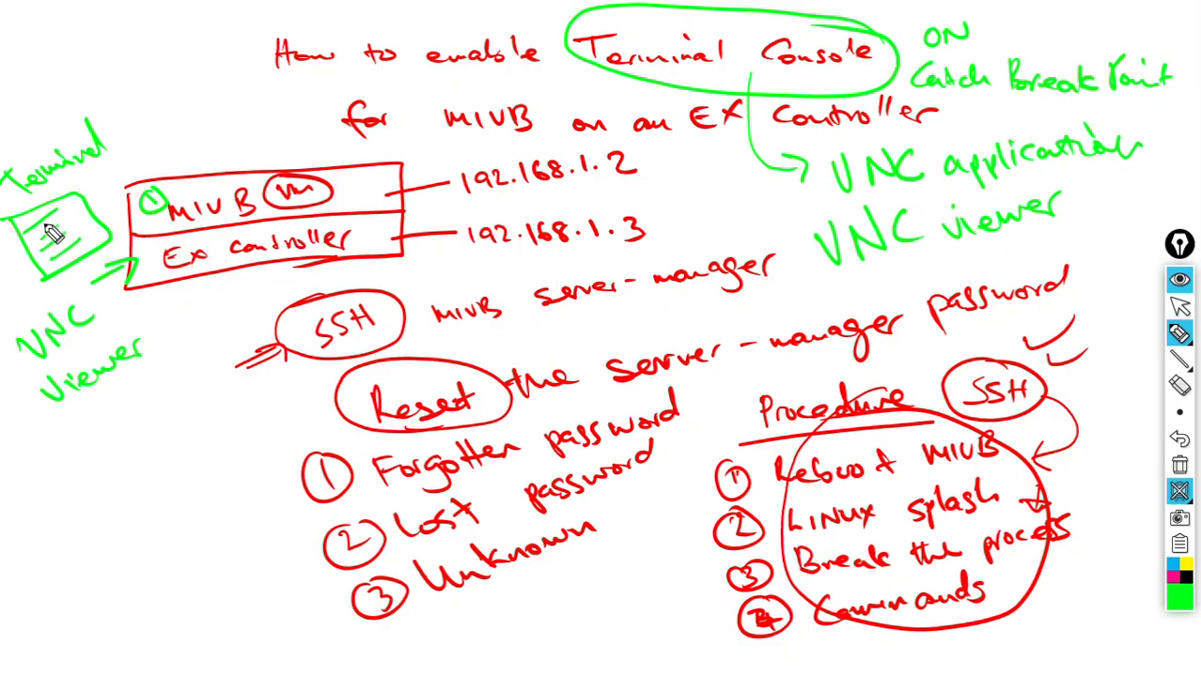
{"action": "left_click_drag", "start_coordinate": [48, 229], "coordinate": [72, 263]}
{"action": "mouse_move", "coordinate": [162, 256]}
{"action": "left_mouse_down"}
{"action": "mouse_move", "coordinate": [224, 274]}
{"action": "mouse_move", "coordinate": [390, 246]}
{"action": "mouse_move", "coordinate": [319, 226]}
{"action": "mouse_move", "coordinate": [148, 267]}
{"action": "left_mouse_up"}
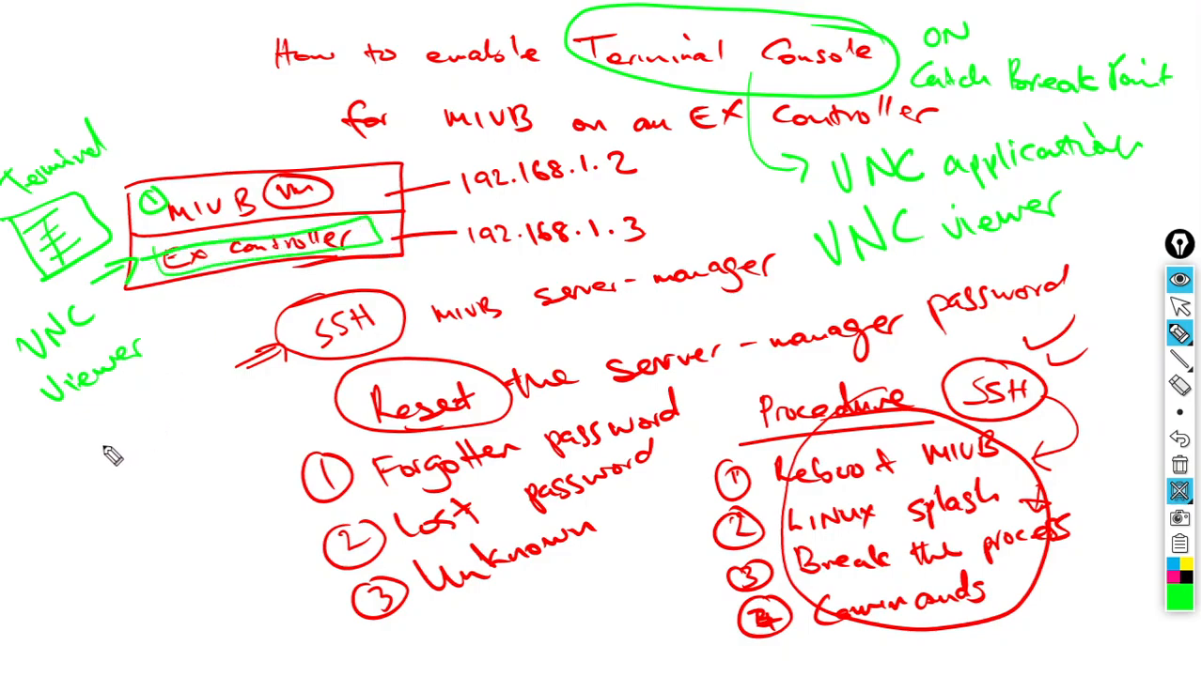
{"action": "mouse_move", "coordinate": [52, 482]}
{"action": "left_mouse_down"}
{"action": "mouse_move", "coordinate": [59, 498]}
{"action": "mouse_move", "coordinate": [105, 475]}
{"action": "left_mouse_up"}
- Write 'VNC ID for MIVB on the EX' and 'MIVB VNC ID = -1' at the bottom left
{"action": "left_click_drag", "start_coordinate": [129, 469], "coordinate": [131, 498]}
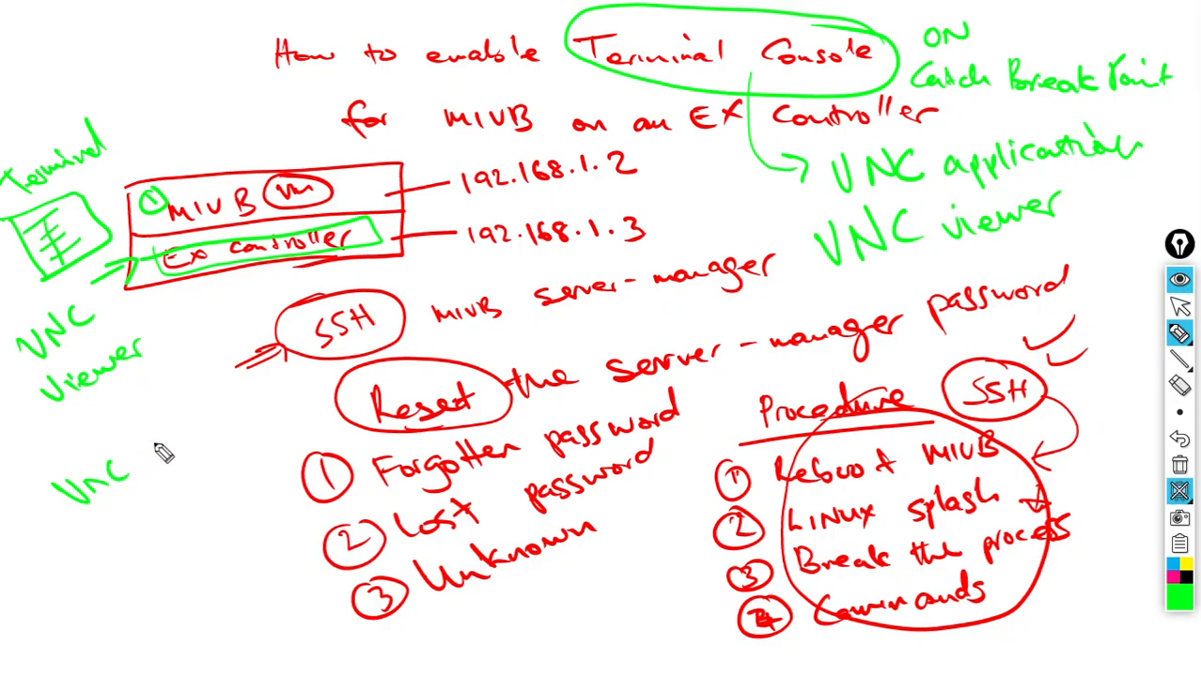
{"action": "mouse_move", "coordinate": [147, 441]}
{"action": "left_mouse_down"}
{"action": "mouse_move", "coordinate": [152, 460]}
{"action": "mouse_move", "coordinate": [179, 460]}
{"action": "left_mouse_up"}
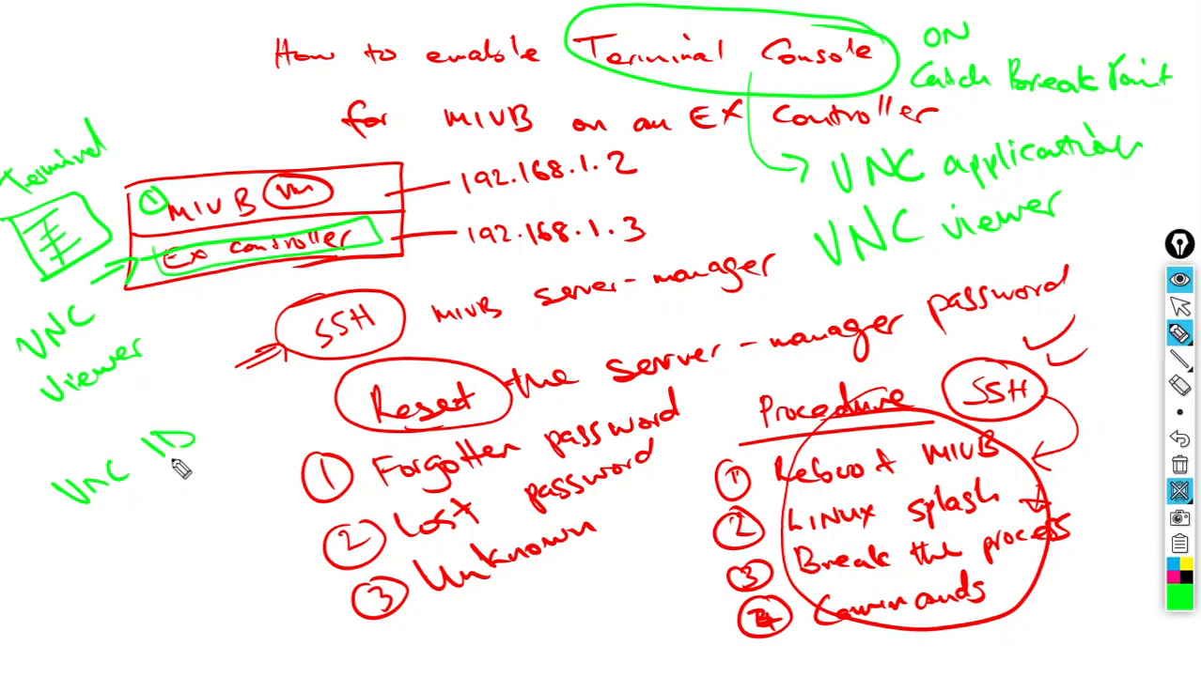
{"action": "mouse_move", "coordinate": [212, 404]}
{"action": "left_mouse_down"}
{"action": "mouse_move", "coordinate": [200, 440]}
{"action": "mouse_move", "coordinate": [324, 381]}
{"action": "left_mouse_up"}
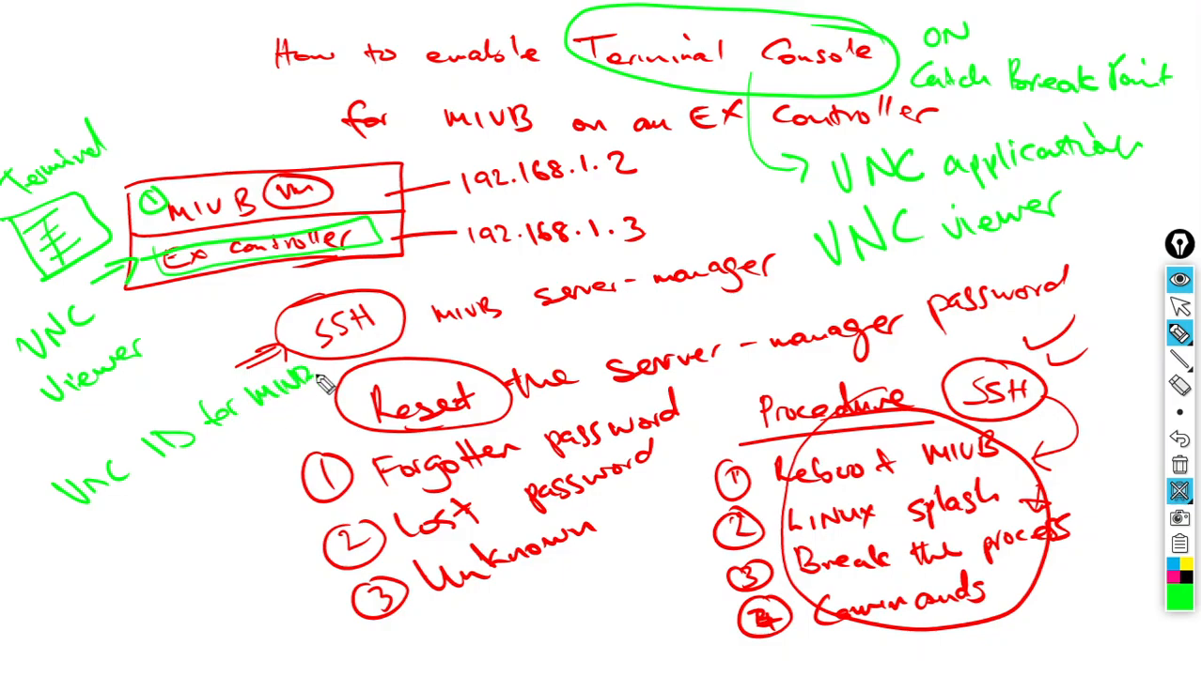
{"action": "left_click_drag", "start_coordinate": [147, 512], "coordinate": [144, 526]}
{"action": "left_click_drag", "start_coordinate": [186, 518], "coordinate": [279, 425]}
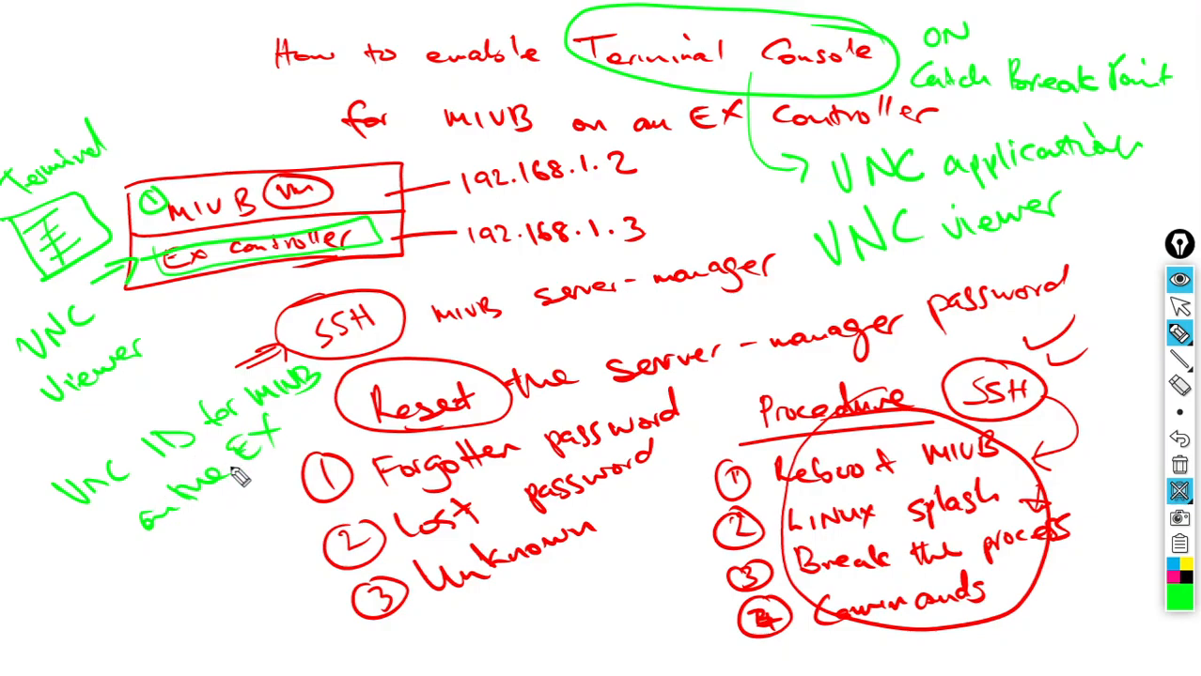
{"action": "left_click_drag", "start_coordinate": [263, 486], "coordinate": [296, 439]}
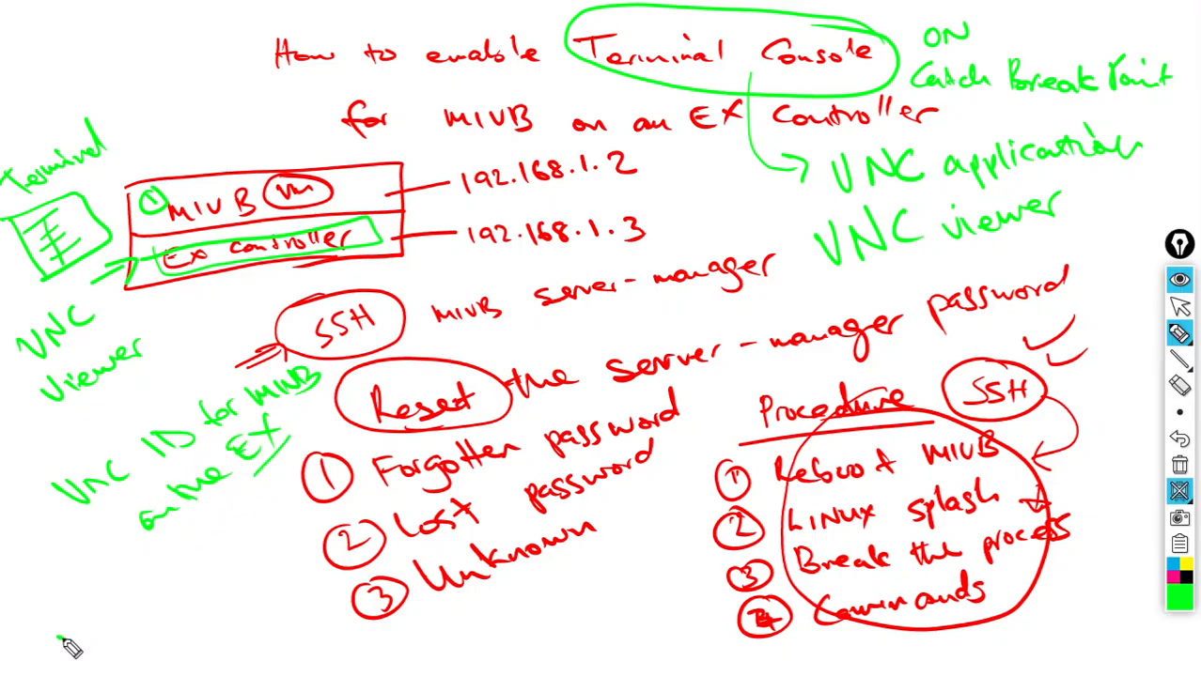
{"action": "left_click_drag", "start_coordinate": [64, 643], "coordinate": [148, 625]}
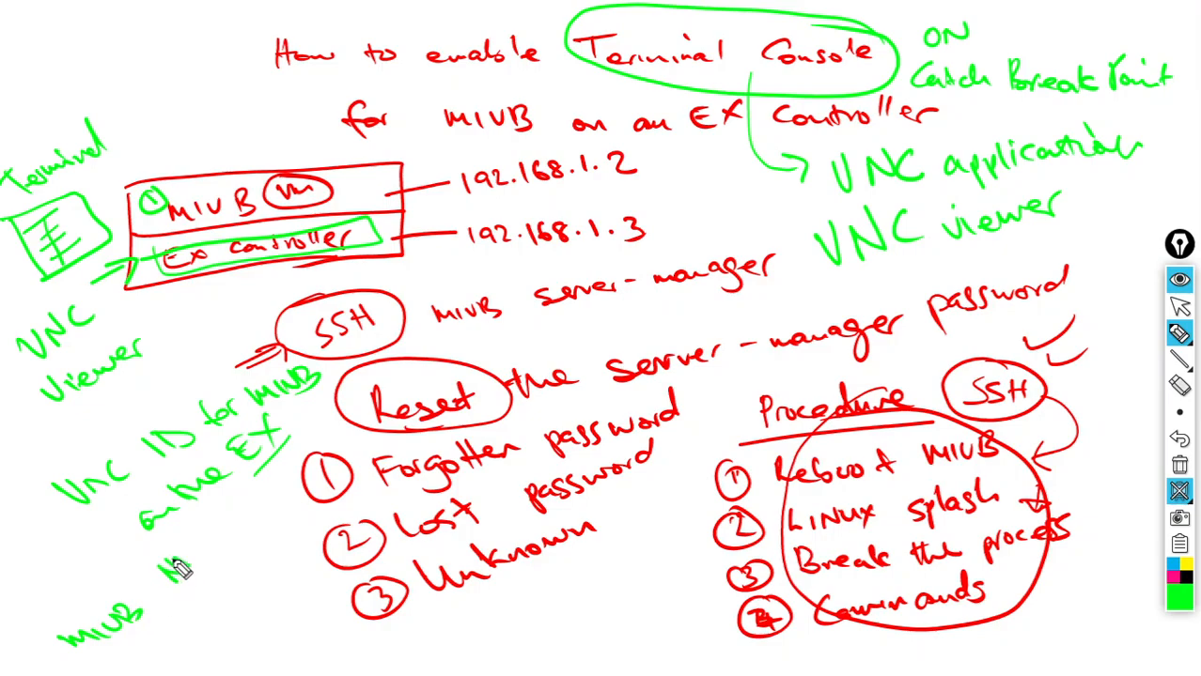
{"action": "mouse_move", "coordinate": [180, 566]}
{"action": "left_mouse_down"}
{"action": "mouse_move", "coordinate": [170, 575]}
{"action": "mouse_move", "coordinate": [206, 534]}
{"action": "mouse_move", "coordinate": [299, 485]}
{"action": "mouse_move", "coordinate": [253, 484]}
{"action": "mouse_move", "coordinate": [303, 451]}
{"action": "left_mouse_up"}
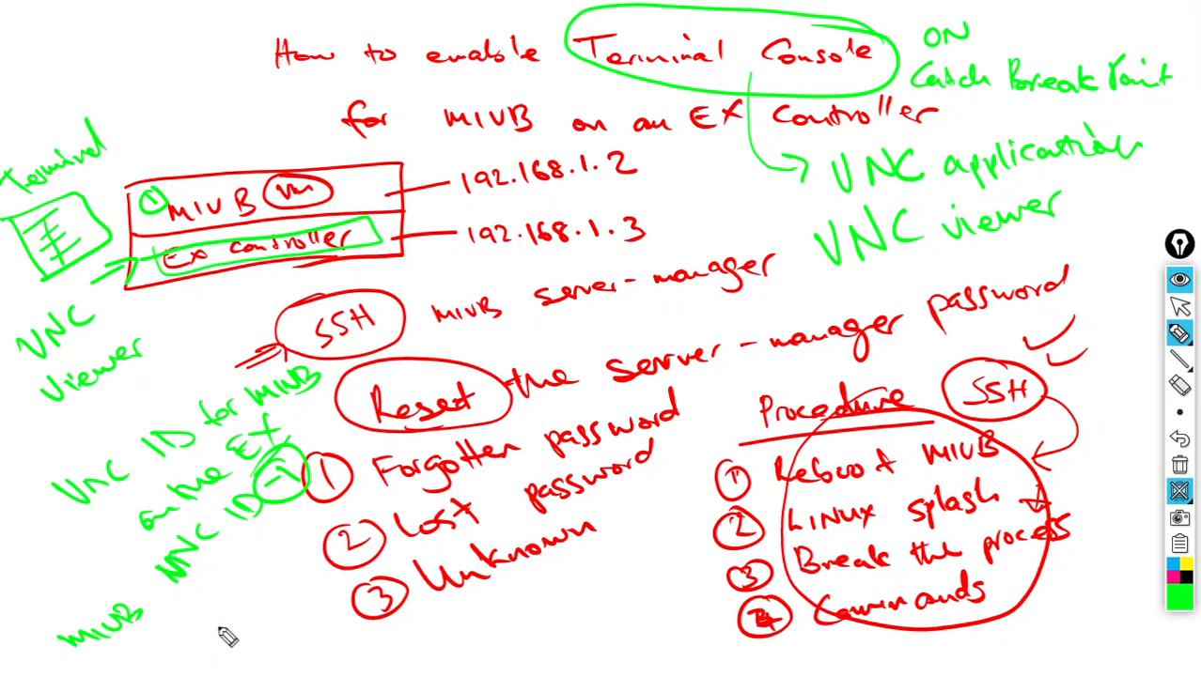
{"action": "mouse_move", "coordinate": [223, 630]}
{"action": "left_mouse_down"}
{"action": "mouse_move", "coordinate": [438, 641]}
{"action": "mouse_move", "coordinate": [418, 669]}
{"action": "mouse_move", "coordinate": [441, 611]}
{"action": "left_mouse_up"}
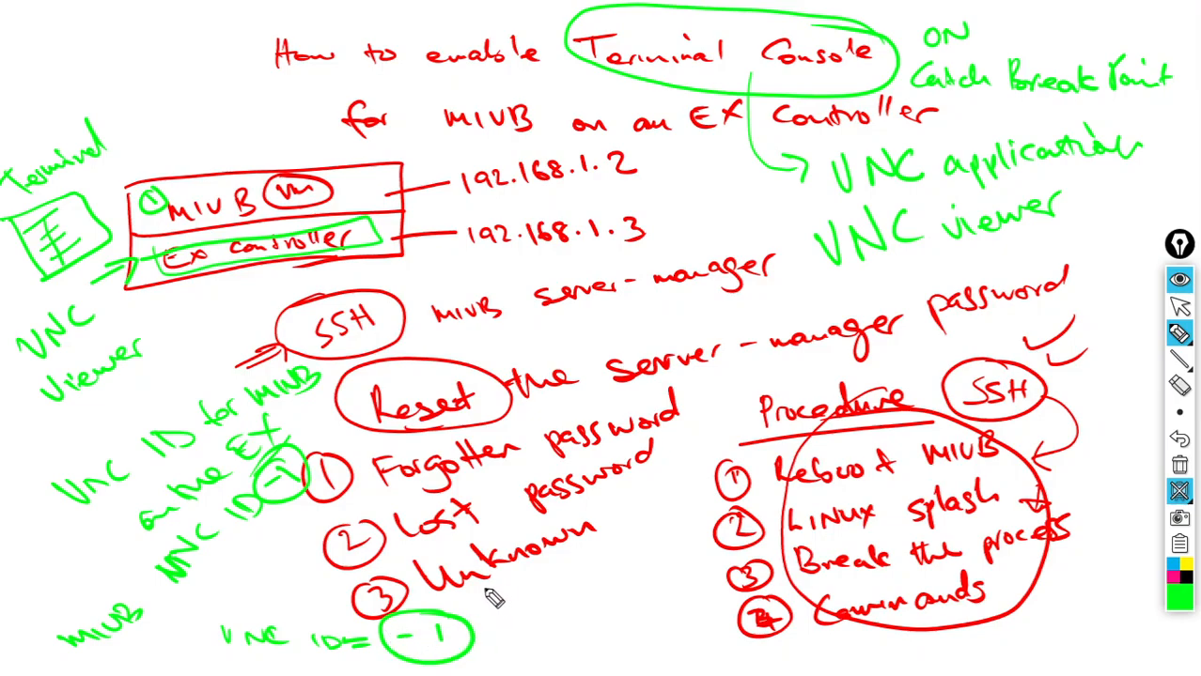
- Add 'Terminal's DISABLED', circle -1, write a circled 1 ENABLE, and circle the terminal sketch
{"action": "mouse_move", "coordinate": [478, 584]}
{"action": "left_mouse_down"}
{"action": "mouse_move", "coordinate": [502, 602]}
{"action": "mouse_move", "coordinate": [617, 601]}
{"action": "mouse_move", "coordinate": [622, 571]}
{"action": "mouse_move", "coordinate": [638, 571]}
{"action": "mouse_move", "coordinate": [622, 557]}
{"action": "left_mouse_up"}
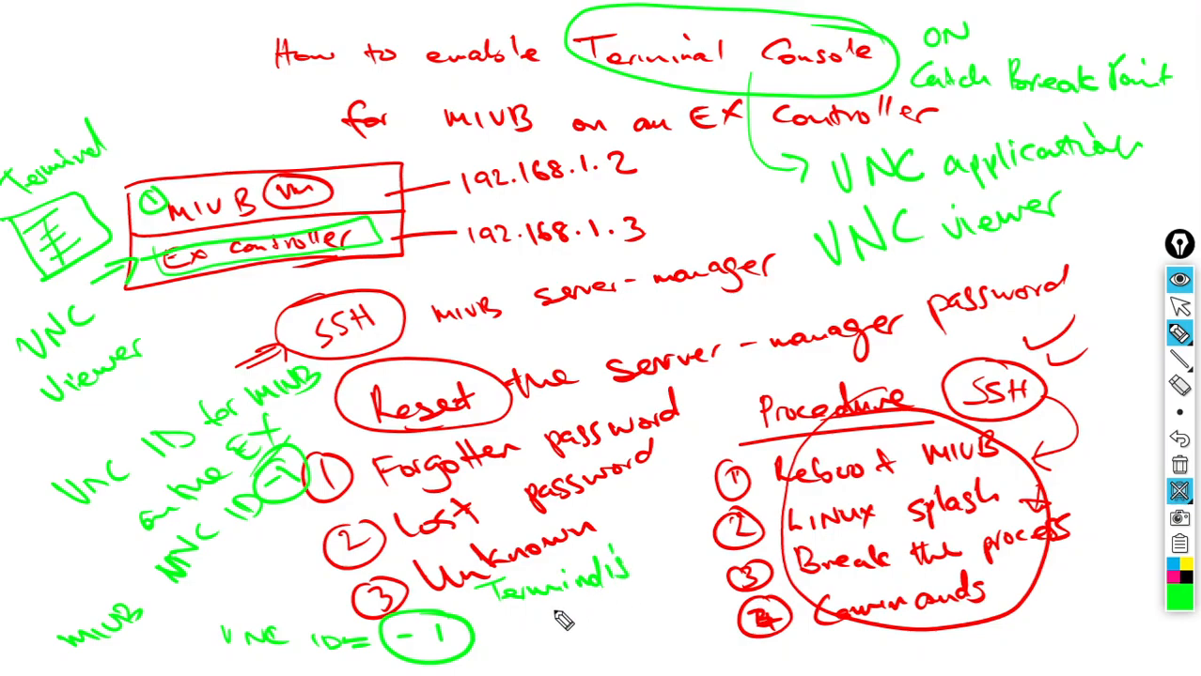
{"action": "mouse_move", "coordinate": [525, 611]}
{"action": "left_mouse_down"}
{"action": "mouse_move", "coordinate": [534, 633]}
{"action": "mouse_move", "coordinate": [573, 643]}
{"action": "mouse_move", "coordinate": [648, 624]}
{"action": "mouse_move", "coordinate": [669, 597]}
{"action": "mouse_move", "coordinate": [695, 592]}
{"action": "left_mouse_up"}
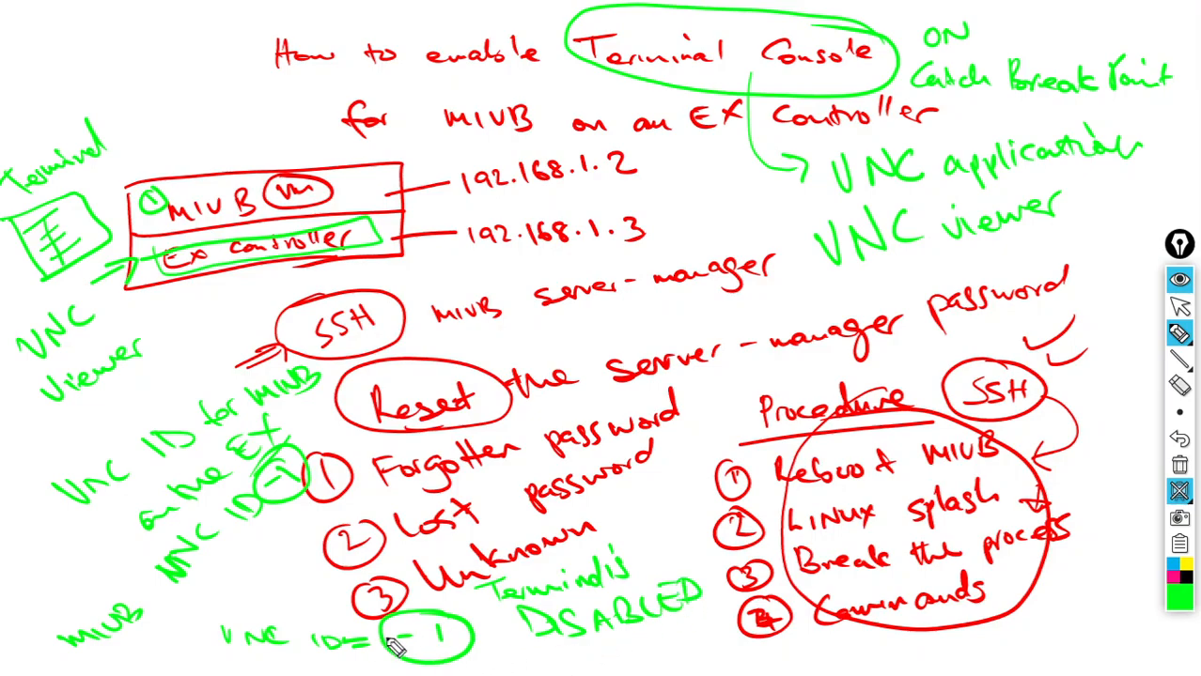
{"action": "left_click_drag", "start_coordinate": [395, 646], "coordinate": [432, 663]}
{"action": "mouse_move", "coordinate": [500, 666]}
{"action": "left_mouse_down"}
{"action": "mouse_move", "coordinate": [513, 653]}
{"action": "mouse_move", "coordinate": [484, 662]}
{"action": "mouse_move", "coordinate": [488, 644]}
{"action": "left_mouse_up"}
{"action": "left_click_drag", "start_coordinate": [563, 650], "coordinate": [576, 658]}
{"action": "left_click_drag", "start_coordinate": [564, 650], "coordinate": [620, 658]}
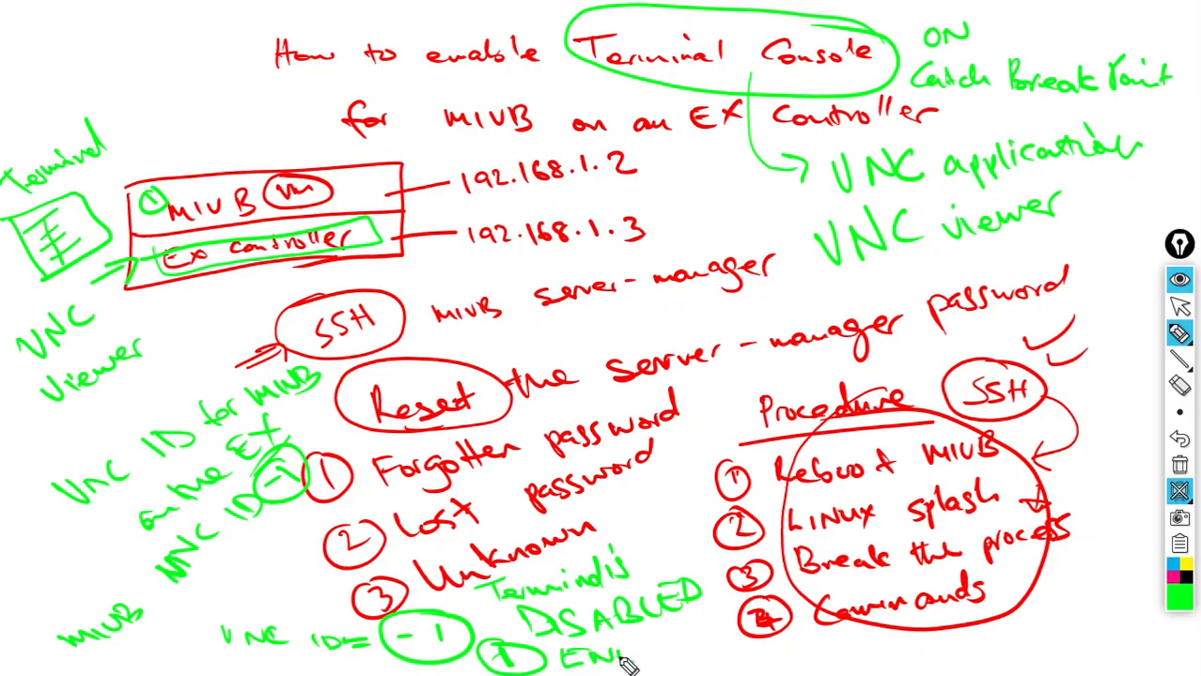
{"action": "mouse_move", "coordinate": [631, 665]}
{"action": "left_mouse_down"}
{"action": "mouse_move", "coordinate": [643, 644]}
{"action": "mouse_move", "coordinate": [693, 650]}
{"action": "left_mouse_up"}
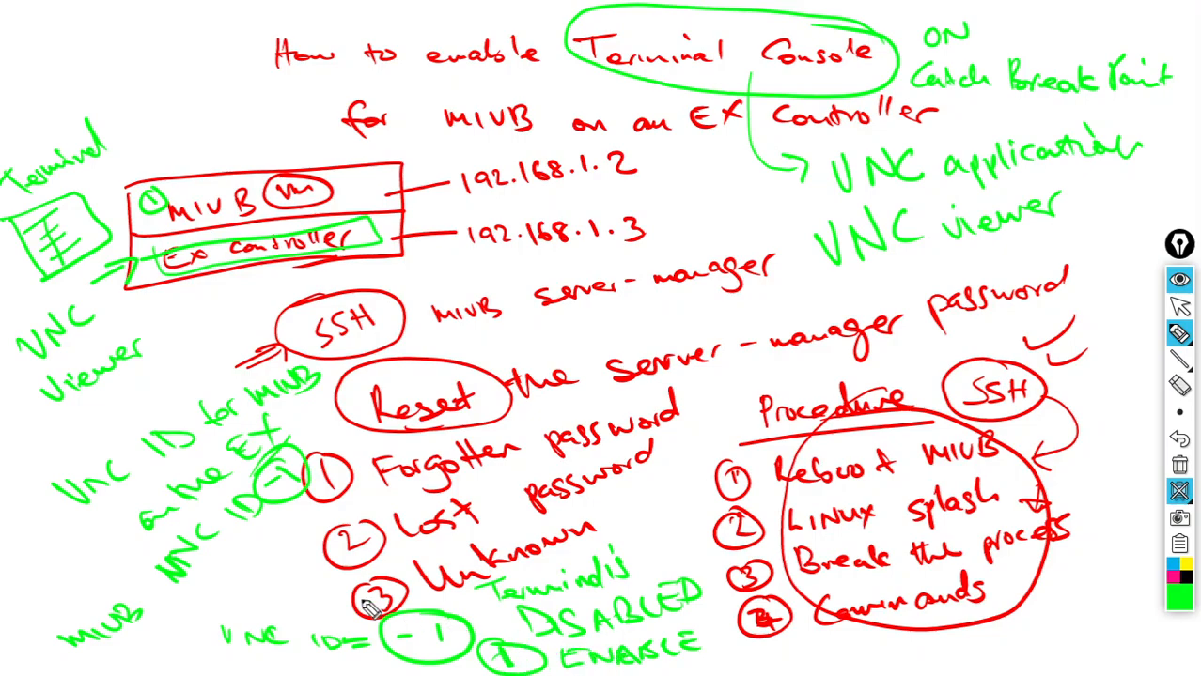
{"action": "mouse_move", "coordinate": [100, 229]}
{"action": "left_mouse_down"}
{"action": "mouse_move", "coordinate": [42, 246]}
{"action": "mouse_move", "coordinate": [68, 266]}
{"action": "left_mouse_up"}
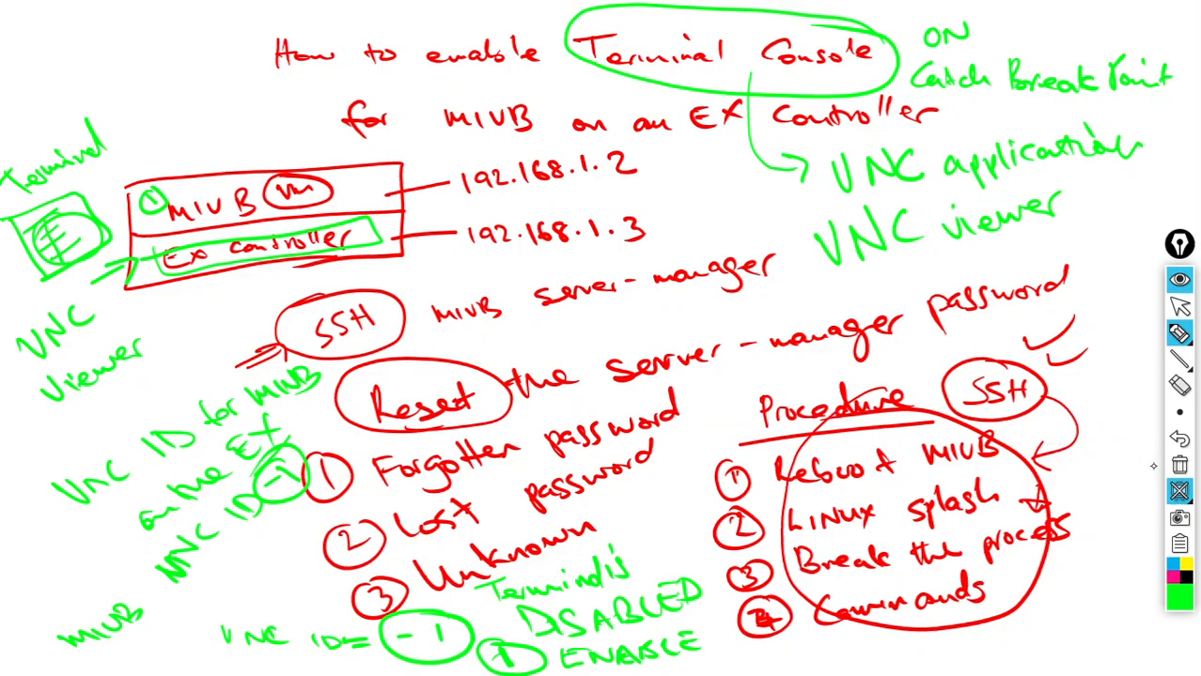
- Add magenta and red marks near the procedure, then wipe all annotations with the trash icon
{"action": "left_click", "coordinate": [1172, 576]}
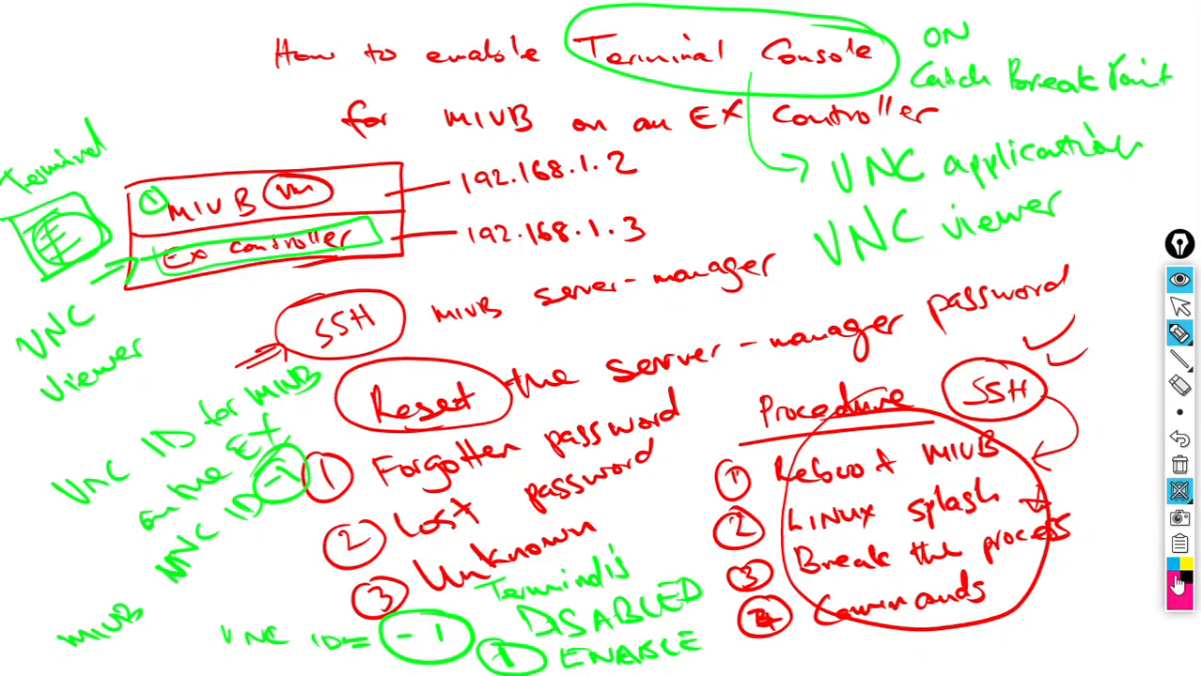
{"action": "left_click_drag", "start_coordinate": [1096, 512], "coordinate": [1097, 545]}
{"action": "left_click", "coordinate": [1182, 604]}
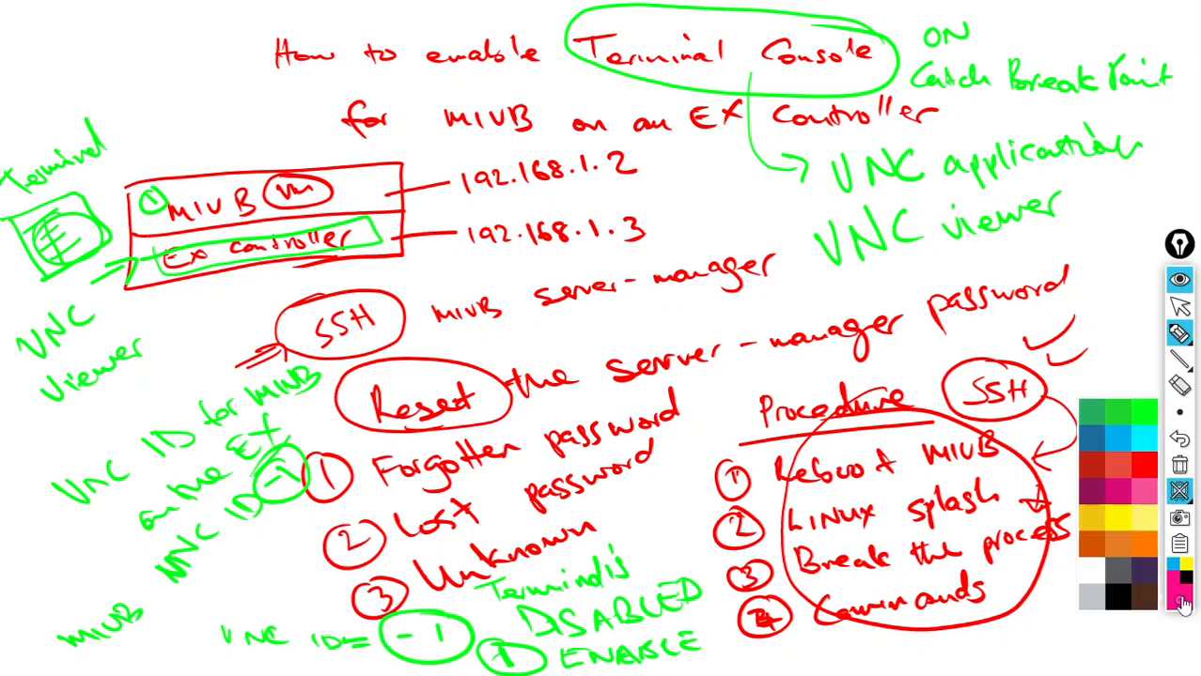
{"action": "left_click", "coordinate": [1143, 472]}
{"action": "mouse_move", "coordinate": [1091, 459]}
{"action": "left_mouse_down"}
{"action": "mouse_move", "coordinate": [1083, 449]}
{"action": "mouse_move", "coordinate": [1099, 465]}
{"action": "left_mouse_up"}
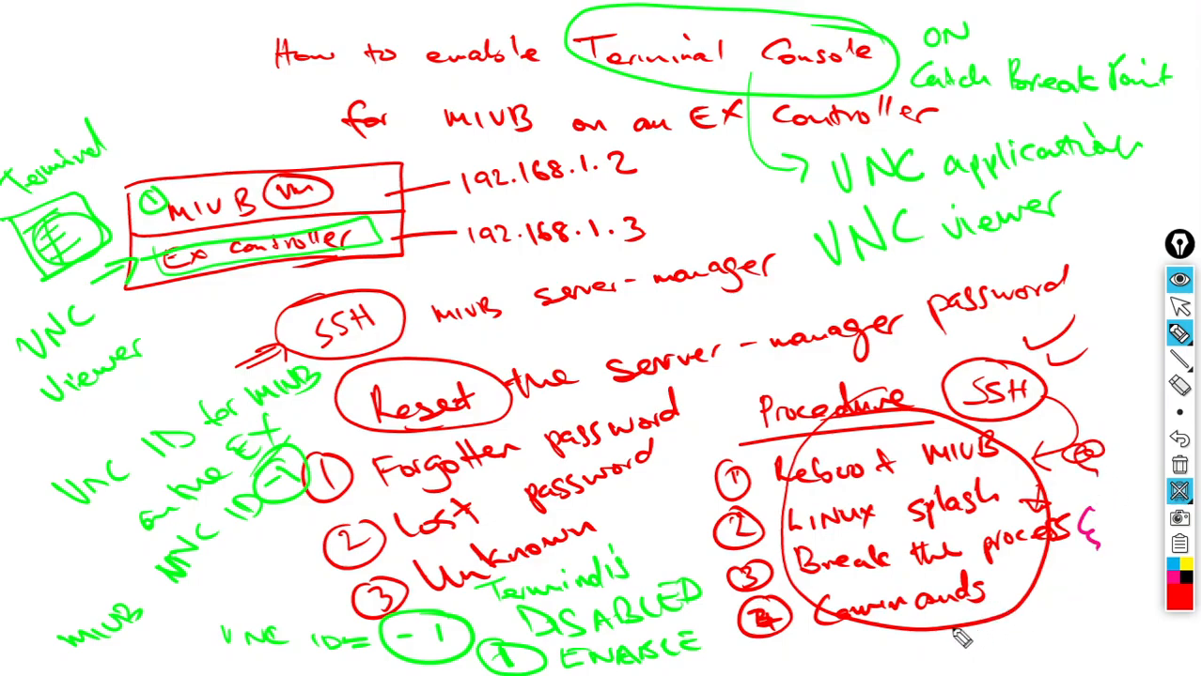
{"action": "left_click_drag", "start_coordinate": [972, 632], "coordinate": [992, 642]}
{"action": "left_click_drag", "start_coordinate": [991, 627], "coordinate": [981, 647]}
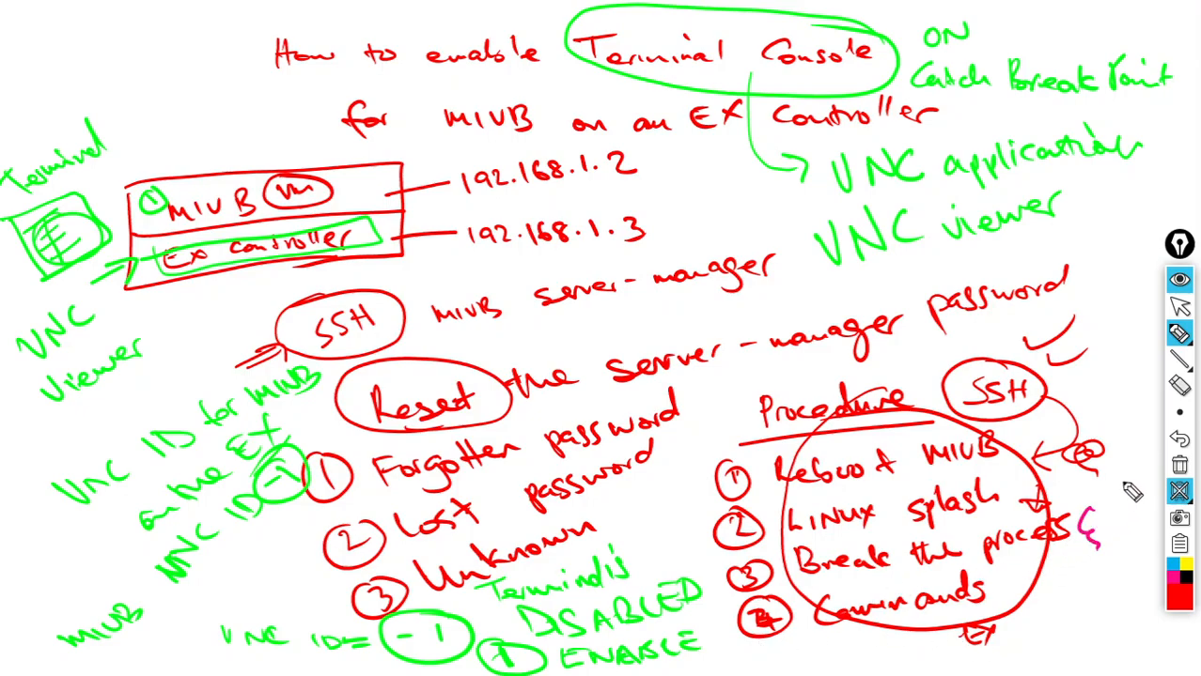
{"action": "left_click", "coordinate": [1181, 466]}
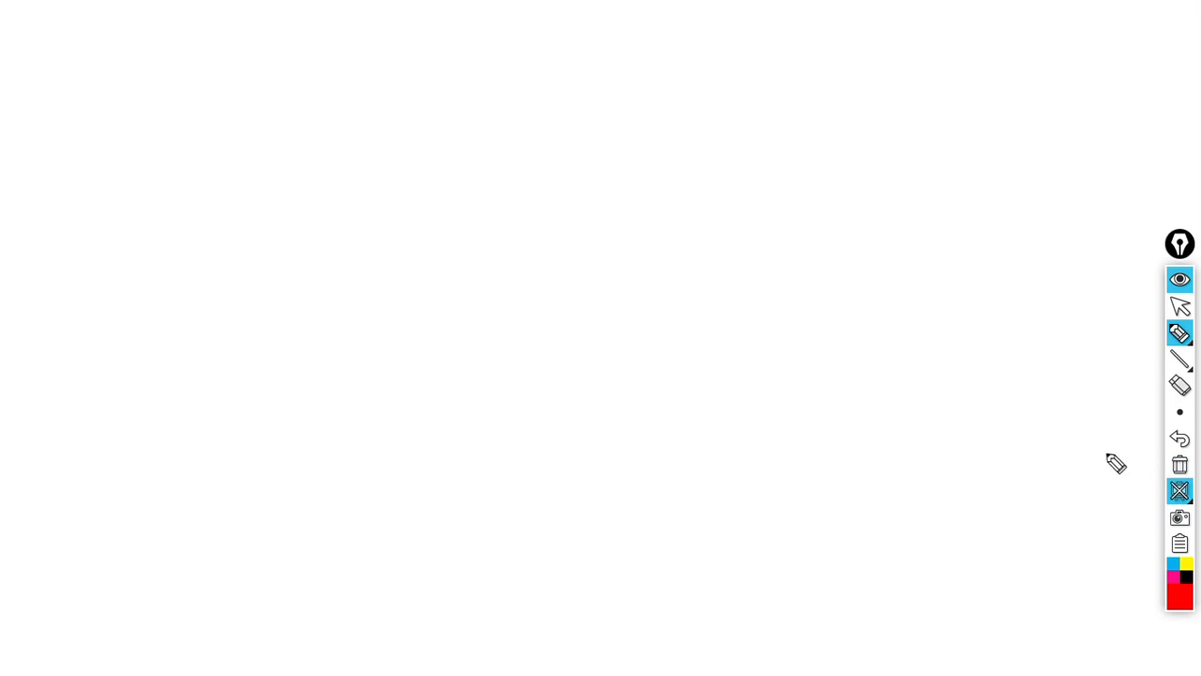
- Hide the Epic Pen whiteboard and load 192.168.1.3 in Firefox
{"action": "left_click", "coordinate": [1180, 308]}
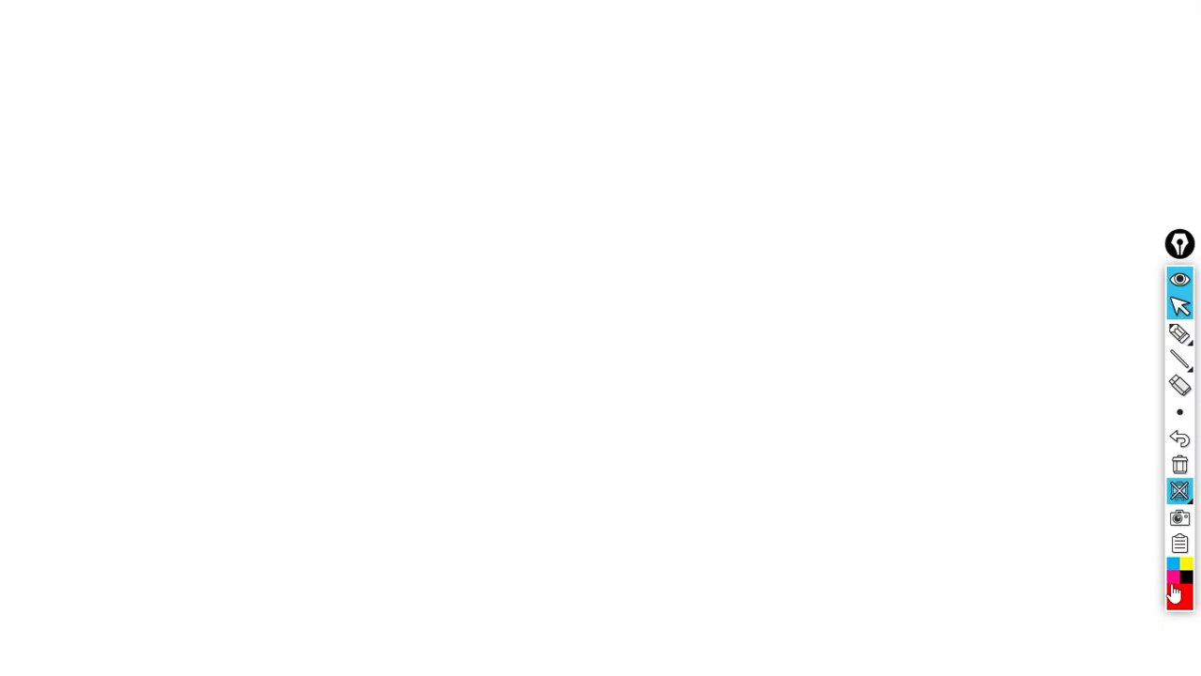
{"action": "left_click", "coordinate": [1180, 491]}
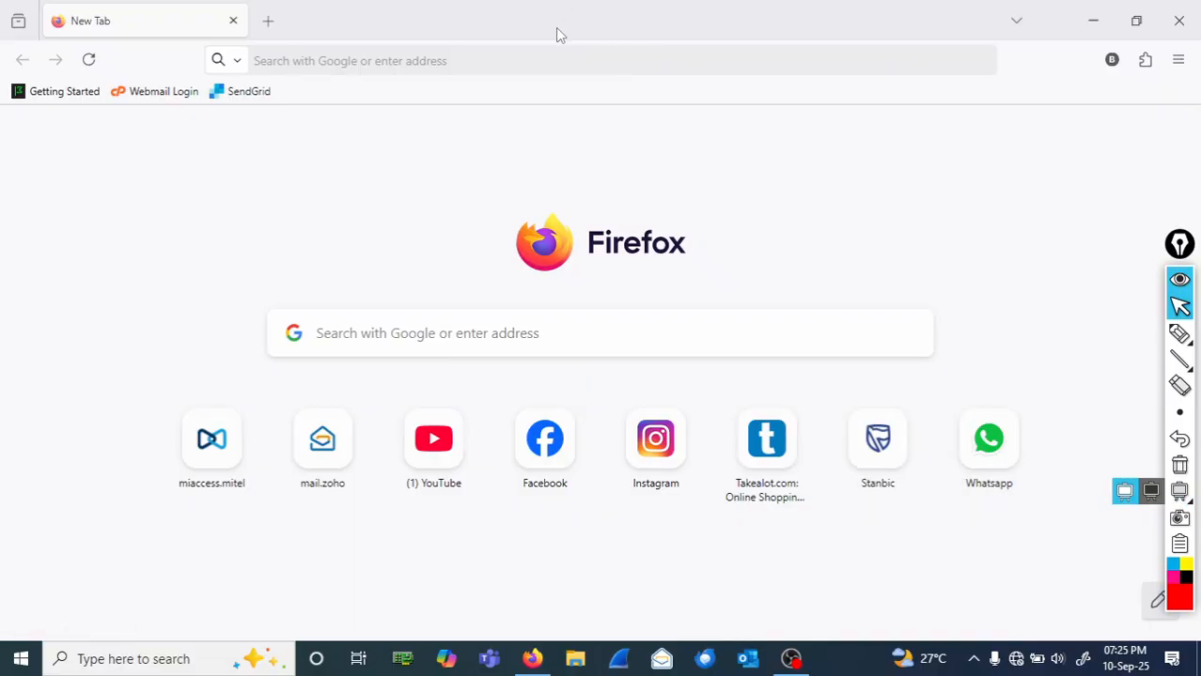
{"action": "left_click", "coordinate": [540, 58]}
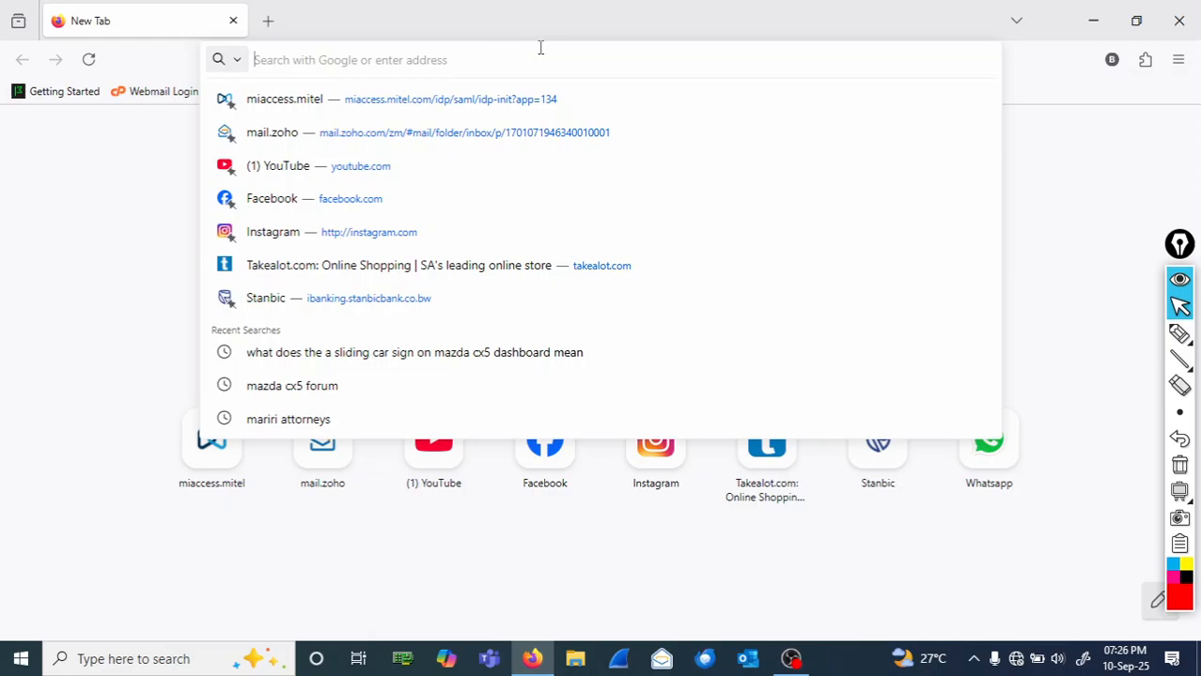
{"action": "type", "text": "192.16"}
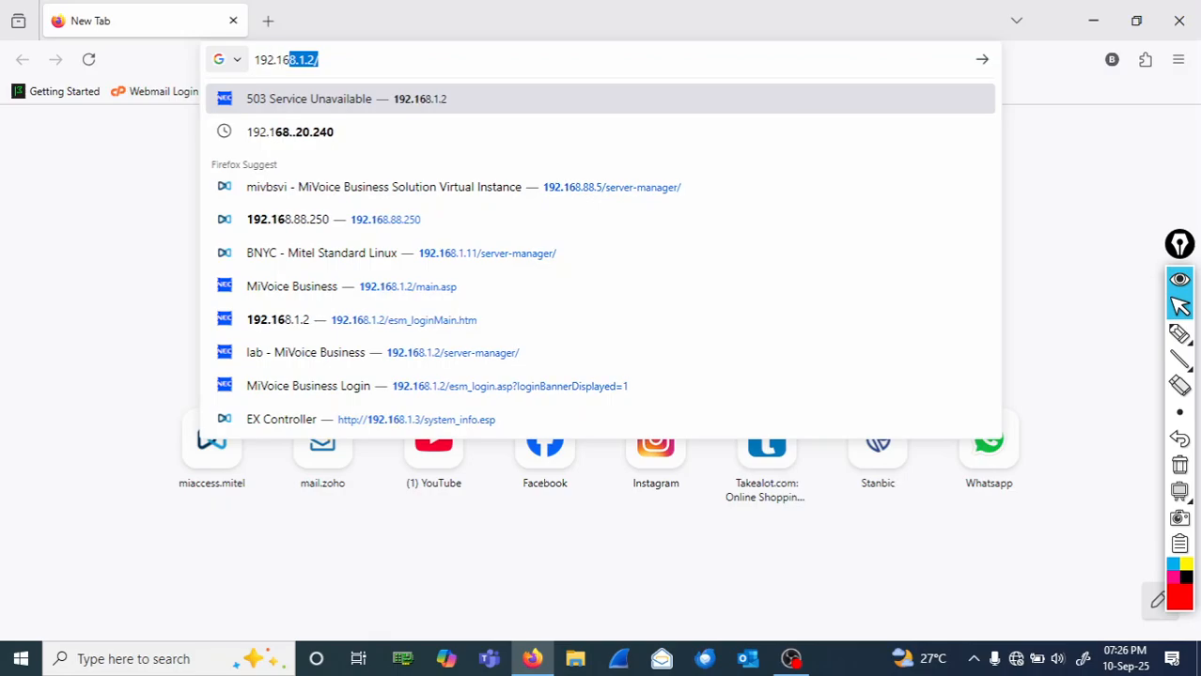
{"action": "type", "text": "8.1.3"}
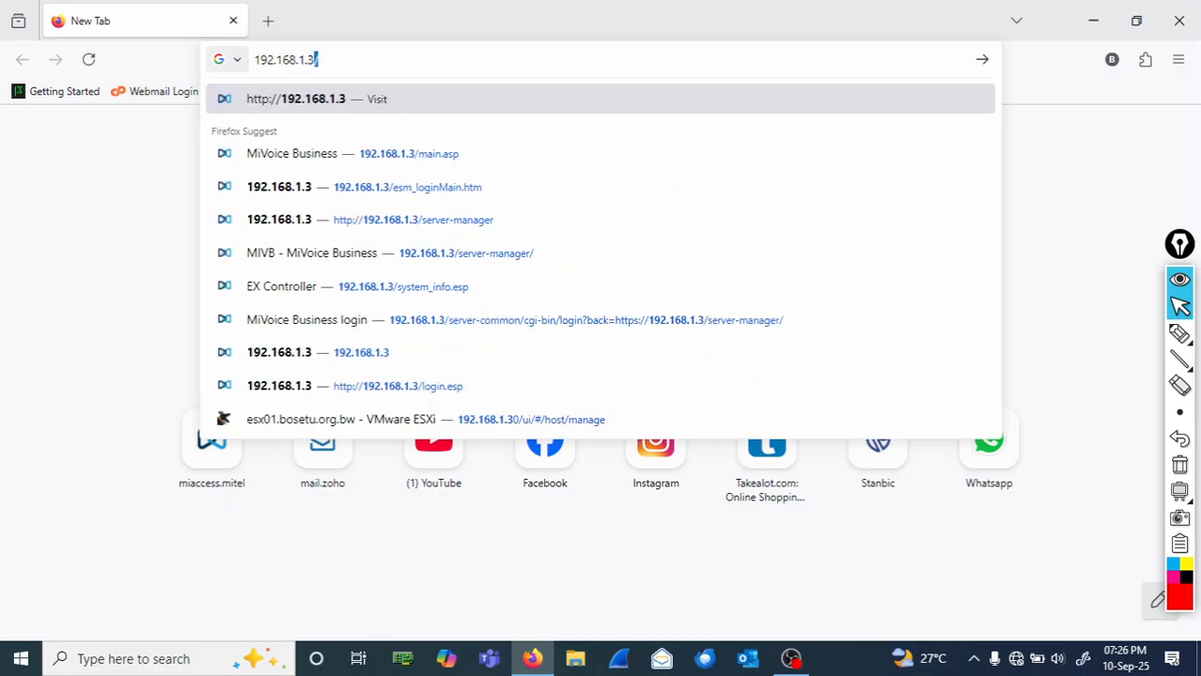
{"action": "key", "text": "Return"}
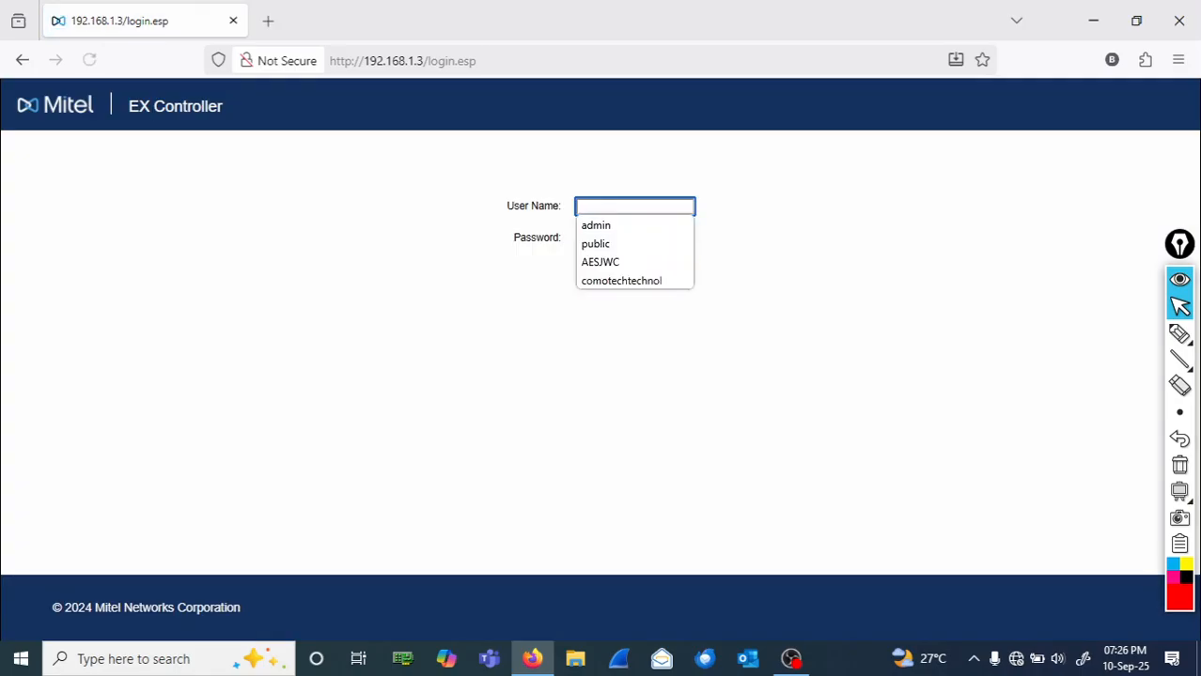
- Log in to the EX Controller with the user name and password
{"action": "type", "text": "pu"}
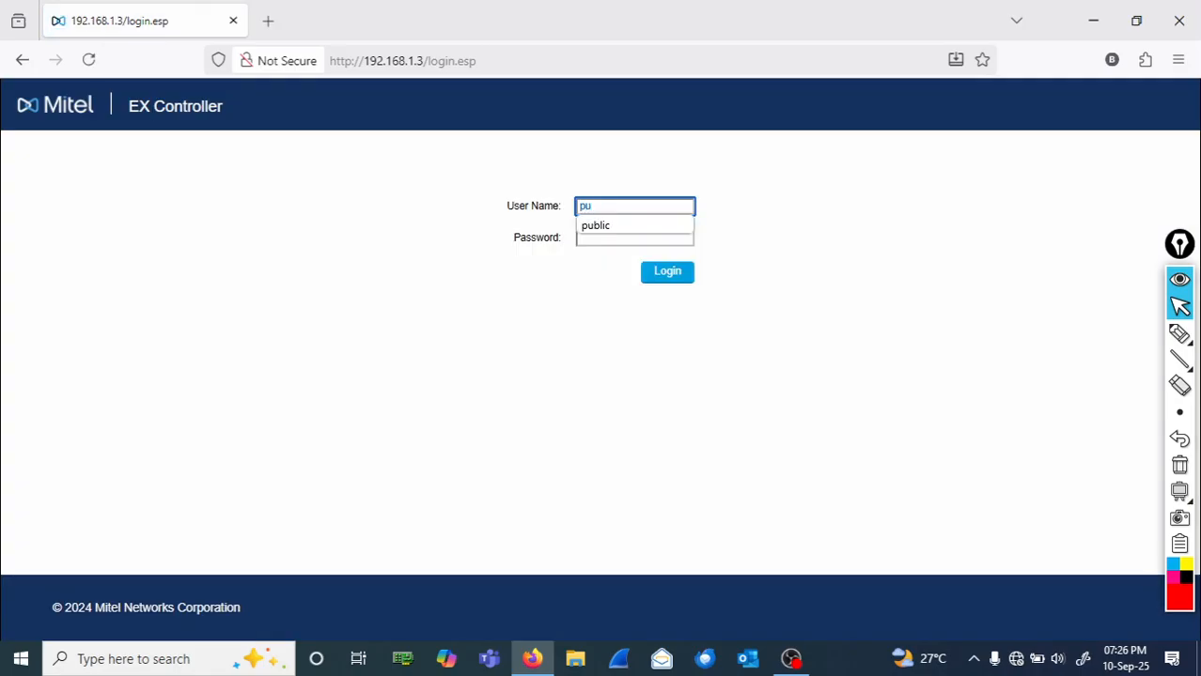
{"action": "type", "text": "blic"}
{"action": "key", "text": "Tab"}
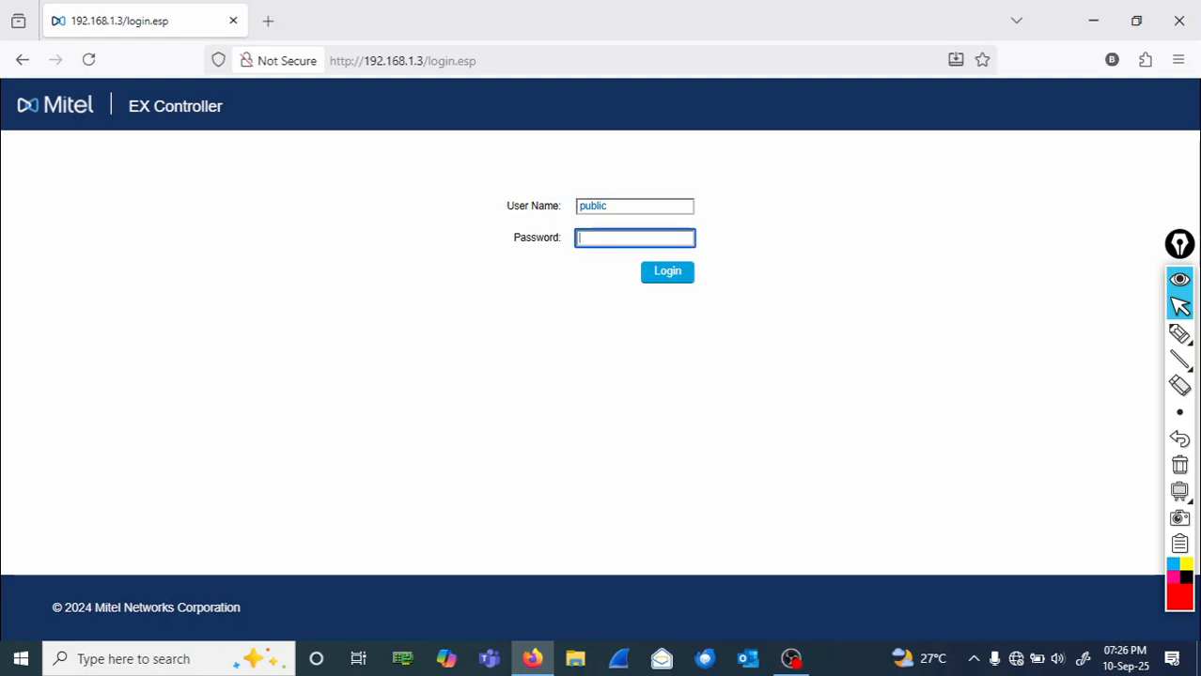
{"action": "type", "text": "p"}
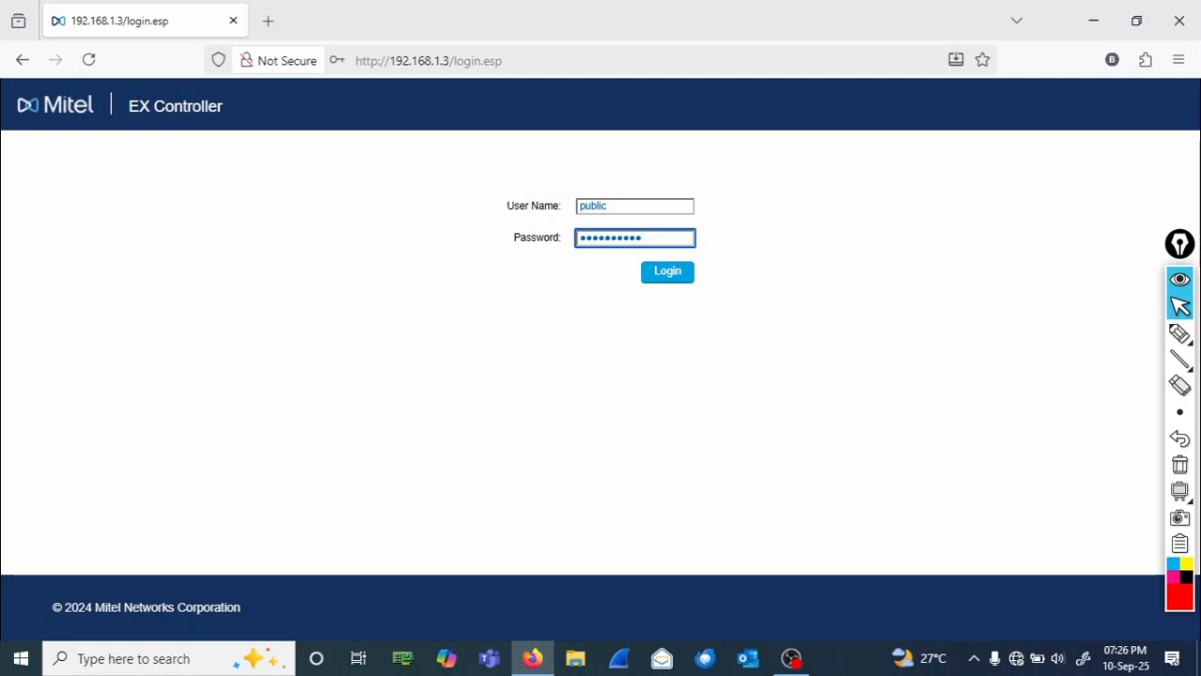
{"action": "key", "text": "Return"}
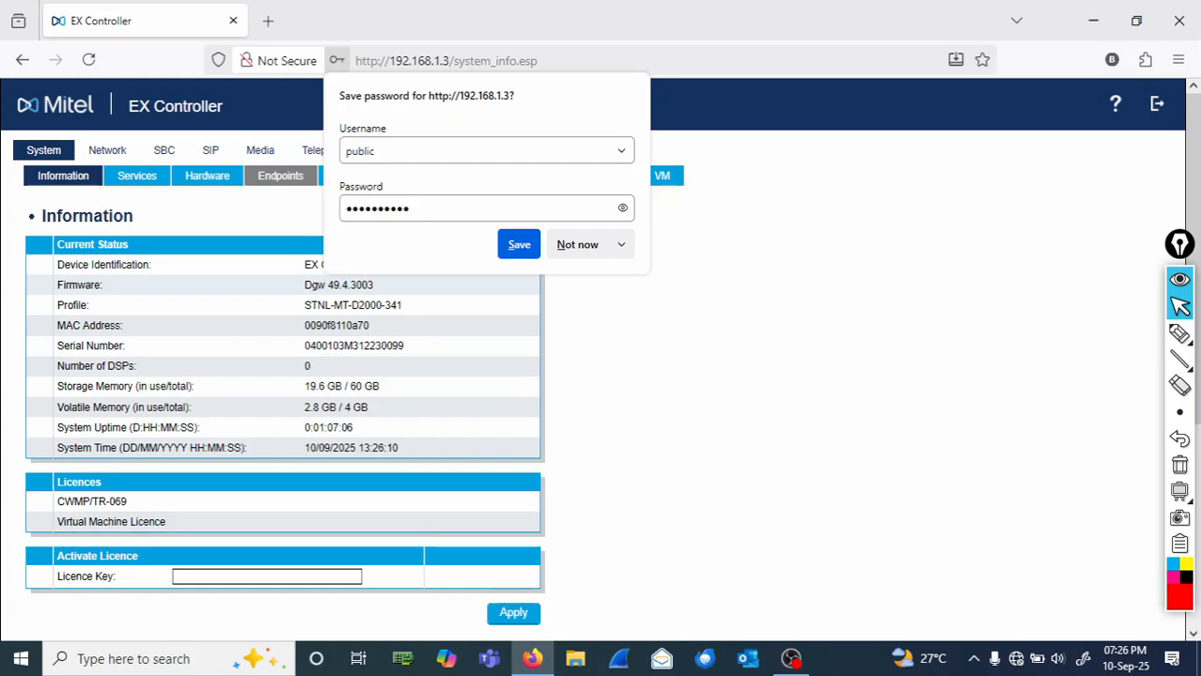
- Decline saving the password, mark the System section in red, then erase the mark
{"action": "left_click", "coordinate": [577, 246]}
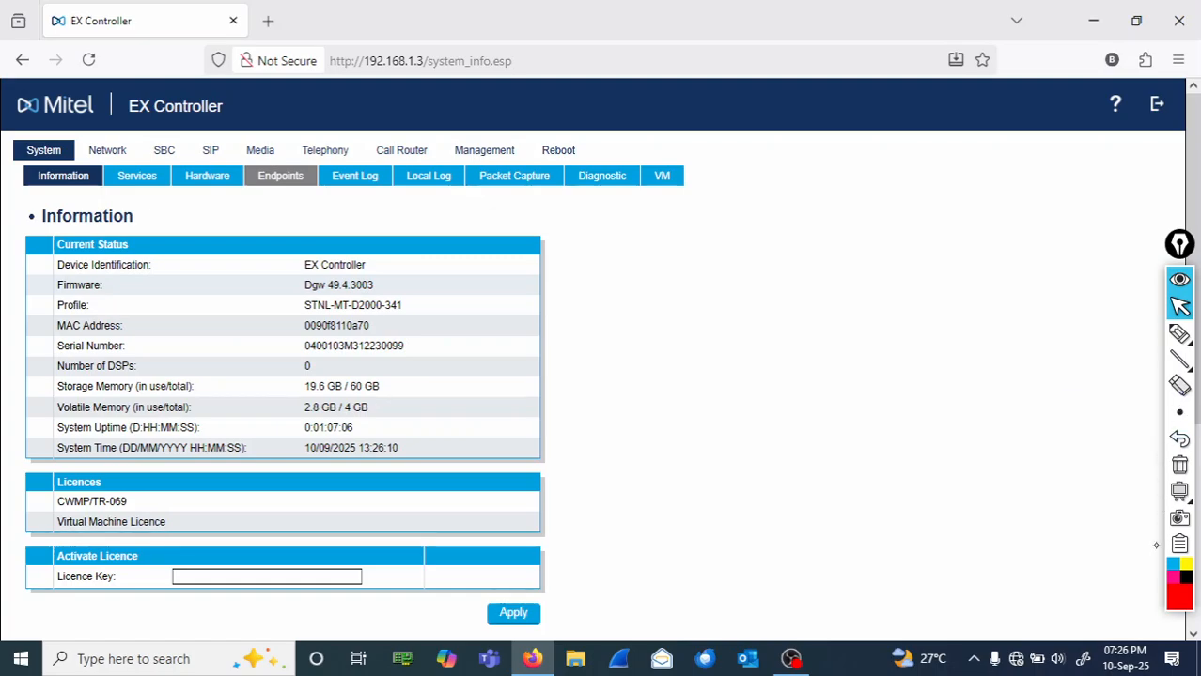
{"action": "left_click", "coordinate": [1180, 337]}
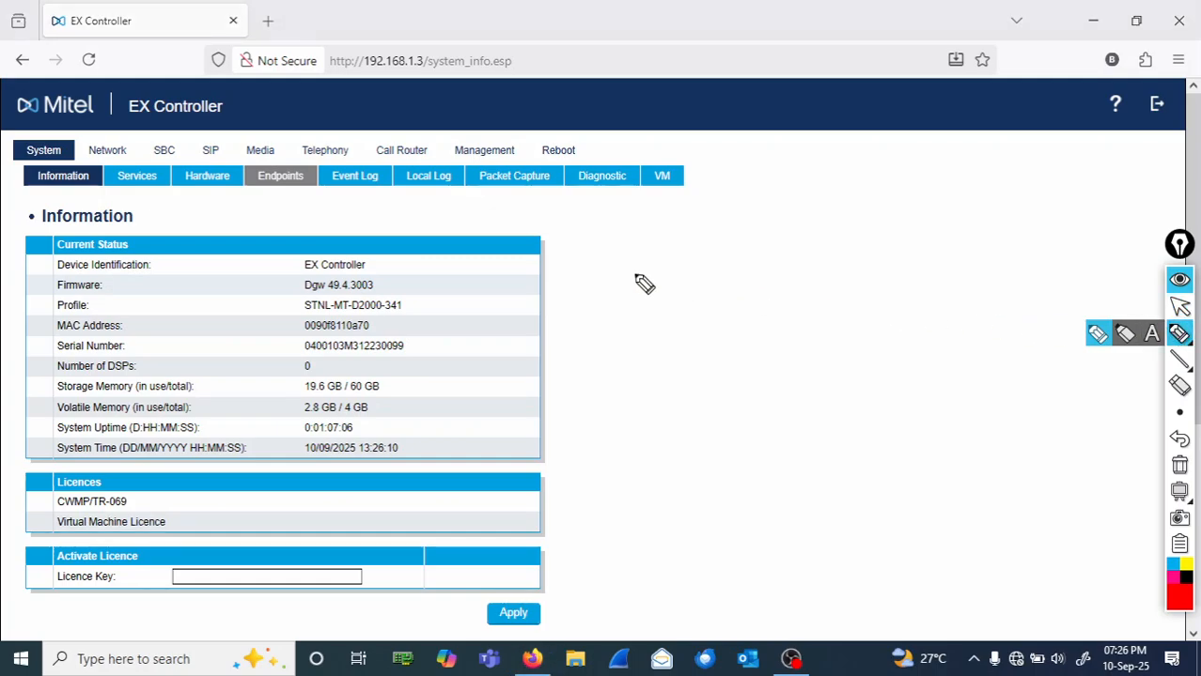
{"action": "mouse_move", "coordinate": [73, 137]}
{"action": "left_mouse_down"}
{"action": "mouse_move", "coordinate": [4, 150]}
{"action": "mouse_move", "coordinate": [72, 156]}
{"action": "mouse_move", "coordinate": [257, 212]}
{"action": "mouse_move", "coordinate": [673, 218]}
{"action": "mouse_move", "coordinate": [711, 170]}
{"action": "mouse_move", "coordinate": [648, 183]}
{"action": "mouse_move", "coordinate": [675, 203]}
{"action": "left_mouse_up"}
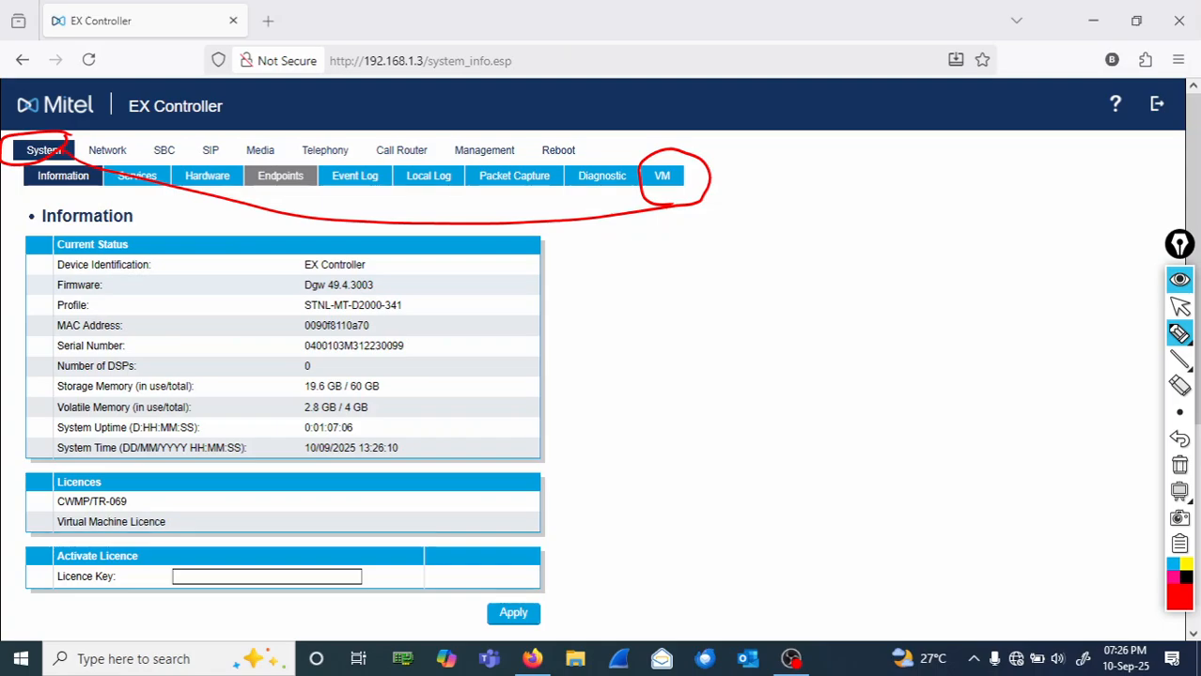
{"action": "left_click", "coordinate": [1180, 467]}
{"action": "left_click", "coordinate": [1179, 306]}
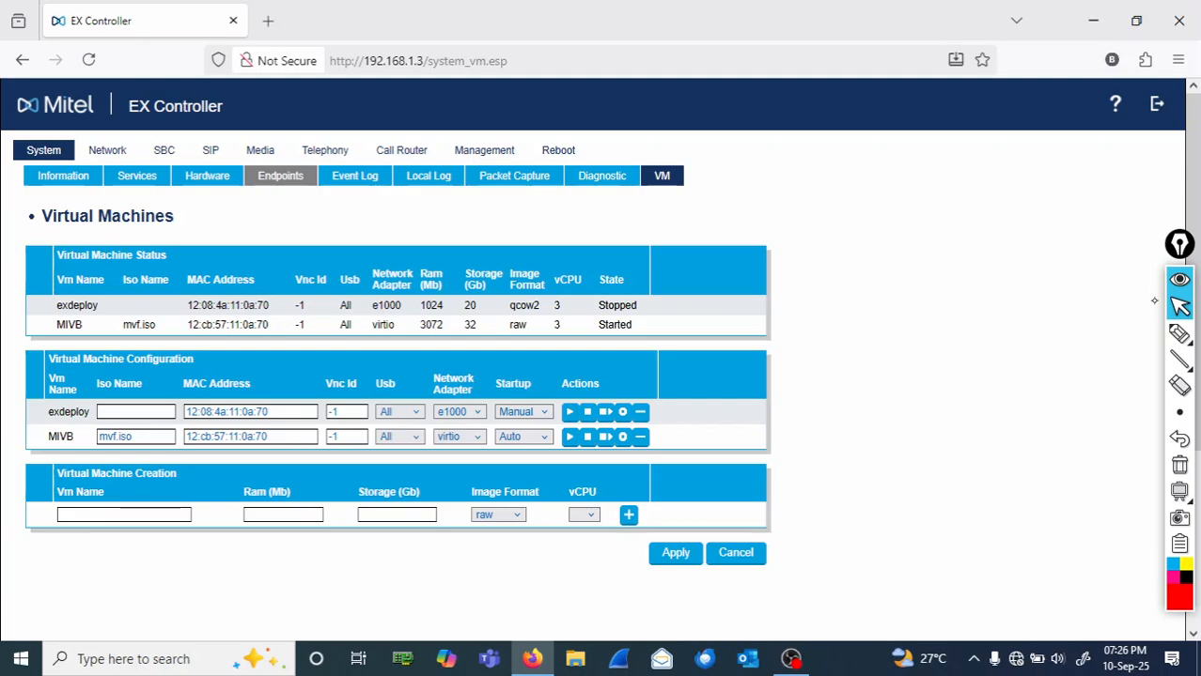
- Circle MIVB, its Started state and the Vnc Id header in the status table
{"action": "left_click", "coordinate": [1179, 334]}
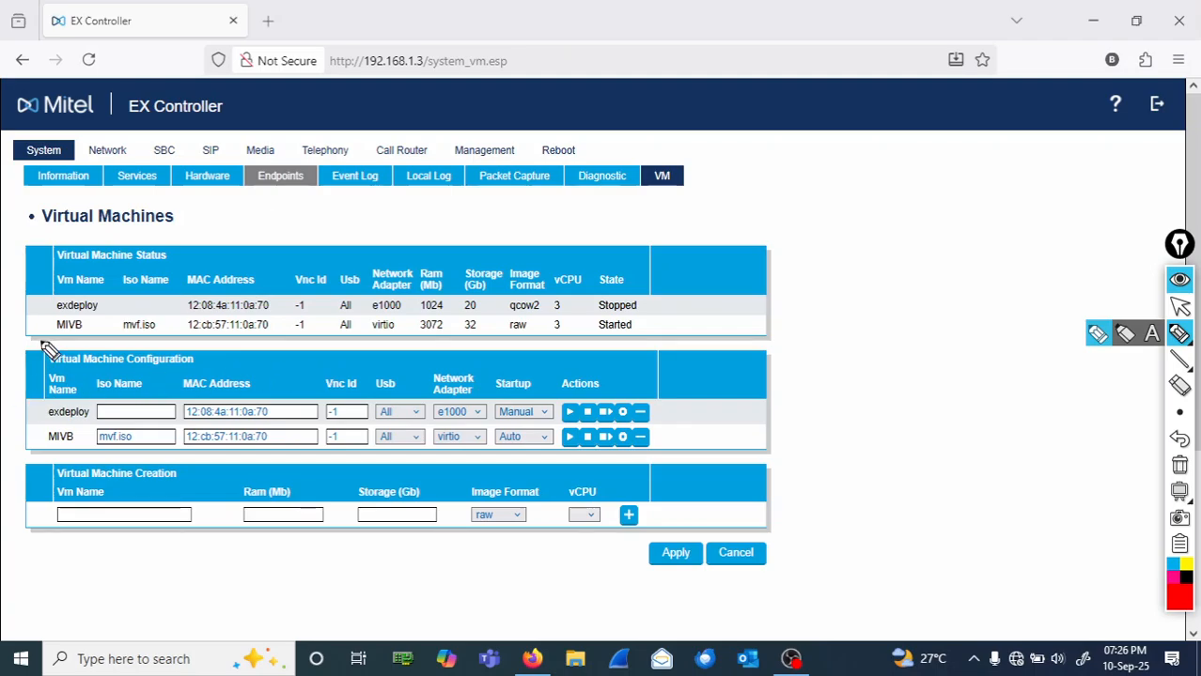
{"action": "mouse_move", "coordinate": [100, 331]}
{"action": "left_mouse_down"}
{"action": "mouse_move", "coordinate": [89, 315]}
{"action": "mouse_move", "coordinate": [35, 329]}
{"action": "mouse_move", "coordinate": [71, 347]}
{"action": "mouse_move", "coordinate": [115, 302]}
{"action": "mouse_move", "coordinate": [139, 306]}
{"action": "left_mouse_up"}
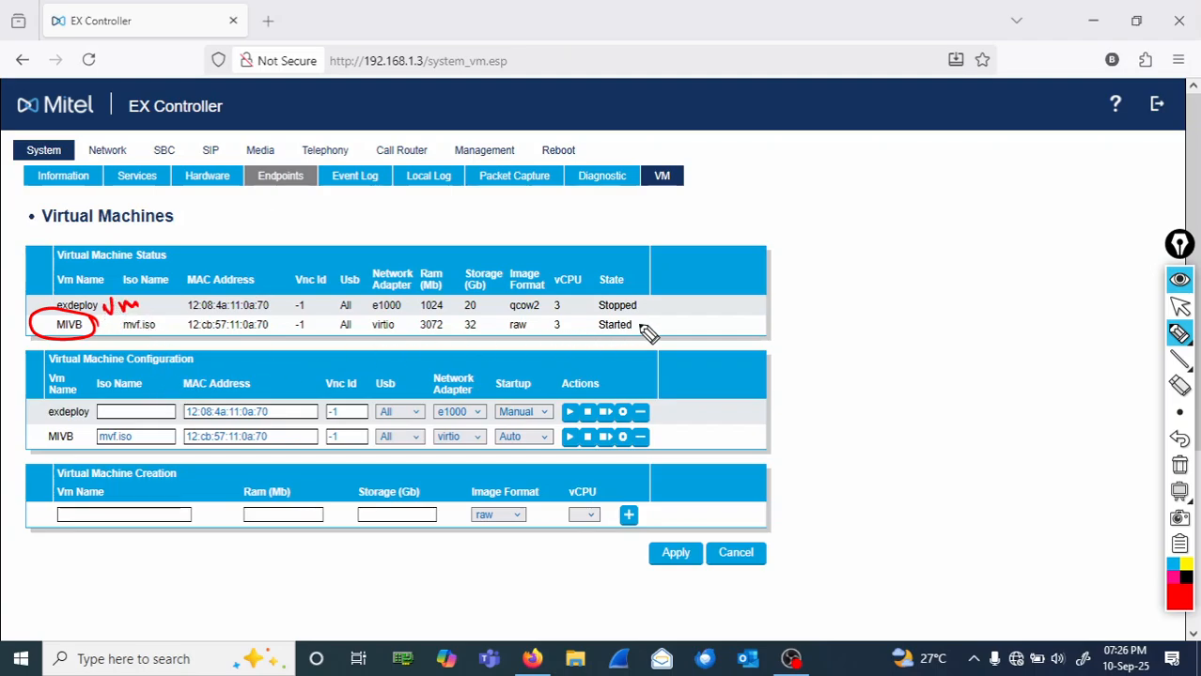
{"action": "mouse_move", "coordinate": [647, 322]}
{"action": "left_mouse_down"}
{"action": "mouse_move", "coordinate": [590, 316]}
{"action": "mouse_move", "coordinate": [632, 348]}
{"action": "mouse_move", "coordinate": [653, 327]}
{"action": "mouse_move", "coordinate": [587, 264]}
{"action": "mouse_move", "coordinate": [641, 274]}
{"action": "mouse_move", "coordinate": [690, 333]}
{"action": "mouse_move", "coordinate": [656, 329]}
{"action": "left_mouse_up"}
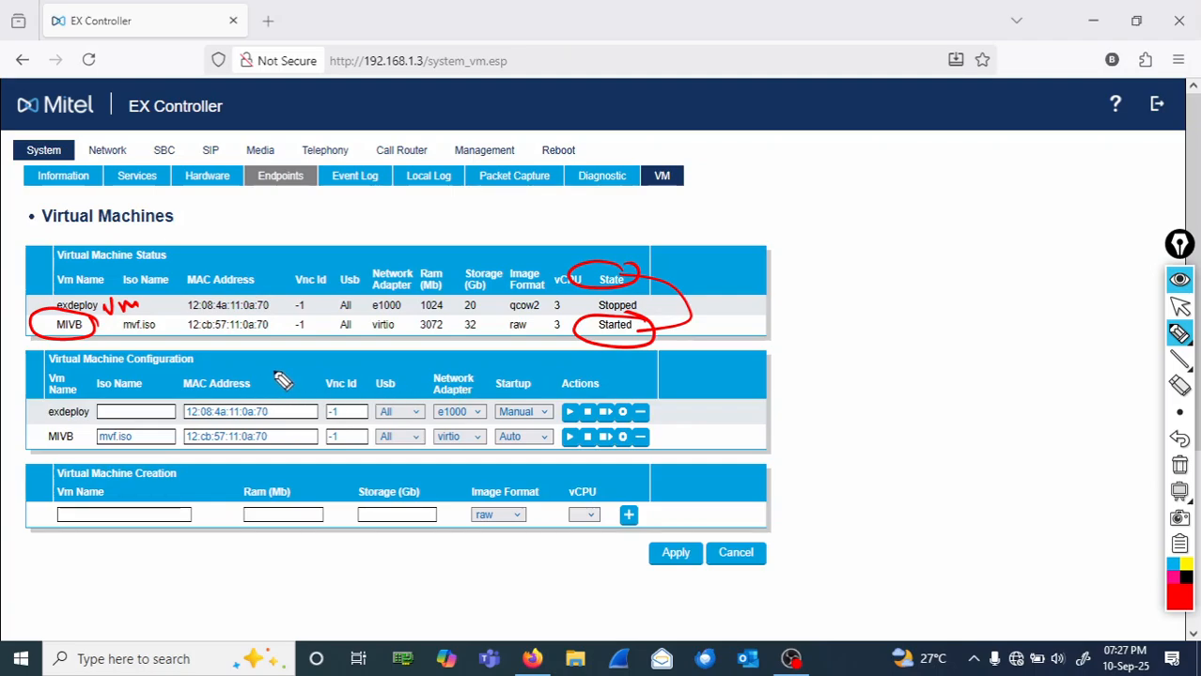
{"action": "mouse_move", "coordinate": [316, 265]}
{"action": "left_mouse_down"}
{"action": "mouse_move", "coordinate": [275, 274]}
{"action": "mouse_move", "coordinate": [349, 286]}
{"action": "mouse_move", "coordinate": [320, 299]}
{"action": "mouse_move", "coordinate": [328, 325]}
{"action": "mouse_move", "coordinate": [282, 344]}
{"action": "mouse_move", "coordinate": [333, 330]}
{"action": "mouse_move", "coordinate": [308, 314]}
{"action": "left_mouse_up"}
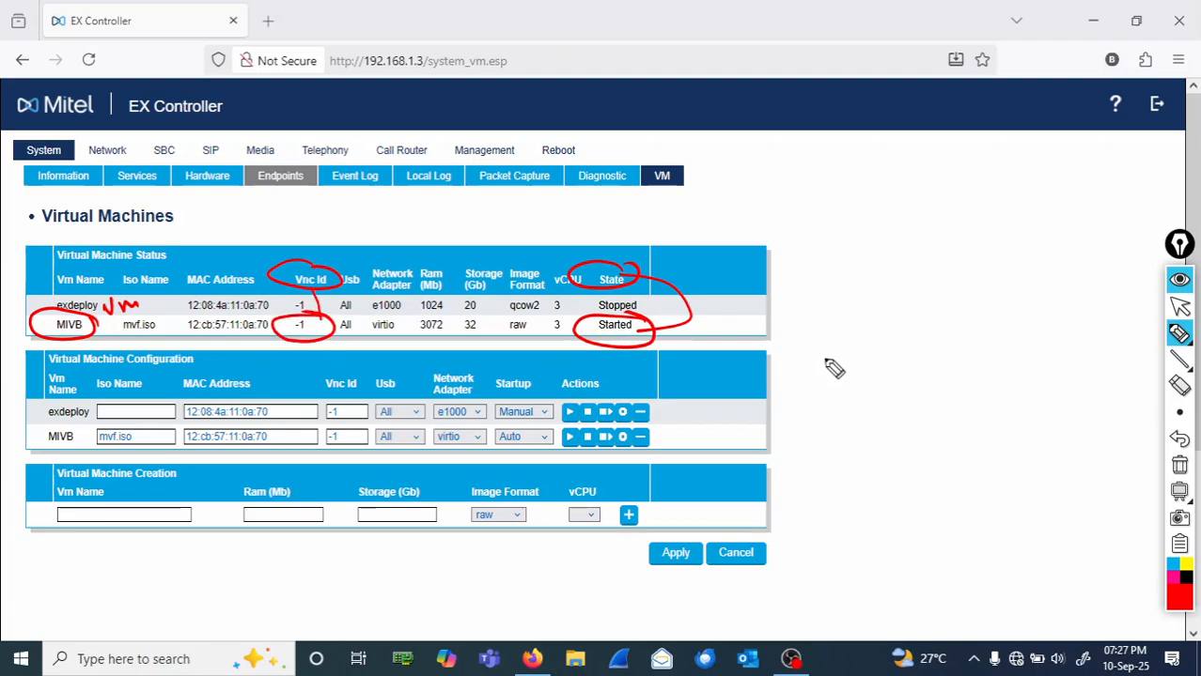
- Write '-1 means Console is DISABLED' and circle MIVB and Vnc Id in the configuration table
{"action": "mouse_move", "coordinate": [785, 292]}
{"action": "left_mouse_down"}
{"action": "mouse_move", "coordinate": [765, 293]}
{"action": "mouse_move", "coordinate": [905, 299]}
{"action": "left_mouse_up"}
{"action": "mouse_move", "coordinate": [967, 272]}
{"action": "left_mouse_down"}
{"action": "mouse_move", "coordinate": [955, 300]}
{"action": "mouse_move", "coordinate": [1088, 280]}
{"action": "left_mouse_up"}
{"action": "mouse_move", "coordinate": [910, 312]}
{"action": "left_mouse_down"}
{"action": "mouse_move", "coordinate": [917, 333]}
{"action": "mouse_move", "coordinate": [1019, 326]}
{"action": "mouse_move", "coordinate": [1050, 329]}
{"action": "mouse_move", "coordinate": [1056, 344]}
{"action": "left_mouse_up"}
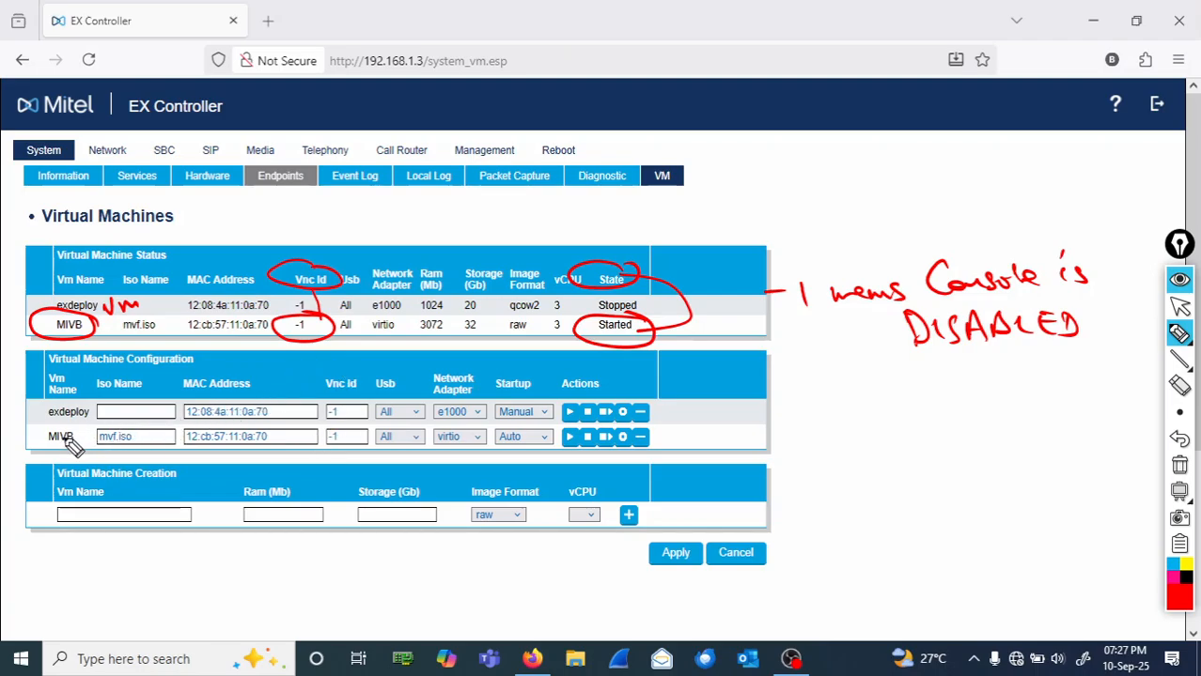
{"action": "mouse_move", "coordinate": [88, 429]}
{"action": "left_mouse_down"}
{"action": "mouse_move", "coordinate": [49, 423]}
{"action": "mouse_move", "coordinate": [23, 446]}
{"action": "mouse_move", "coordinate": [86, 456]}
{"action": "mouse_move", "coordinate": [101, 439]}
{"action": "mouse_move", "coordinate": [88, 426]}
{"action": "left_mouse_up"}
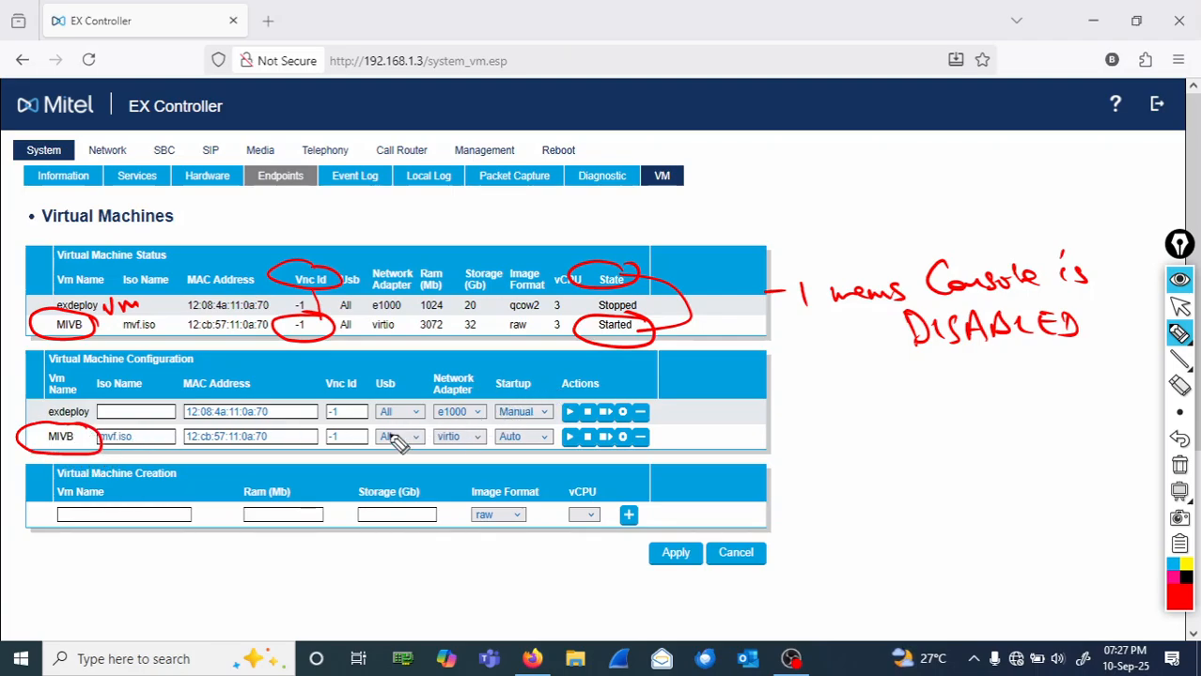
{"action": "mouse_move", "coordinate": [354, 369]}
{"action": "left_mouse_down"}
{"action": "mouse_move", "coordinate": [336, 370]}
{"action": "mouse_move", "coordinate": [370, 385]}
{"action": "mouse_move", "coordinate": [359, 371]}
{"action": "mouse_move", "coordinate": [370, 449]}
{"action": "mouse_move", "coordinate": [306, 445]}
{"action": "mouse_move", "coordinate": [329, 425]}
{"action": "mouse_move", "coordinate": [366, 432]}
{"action": "left_mouse_up"}
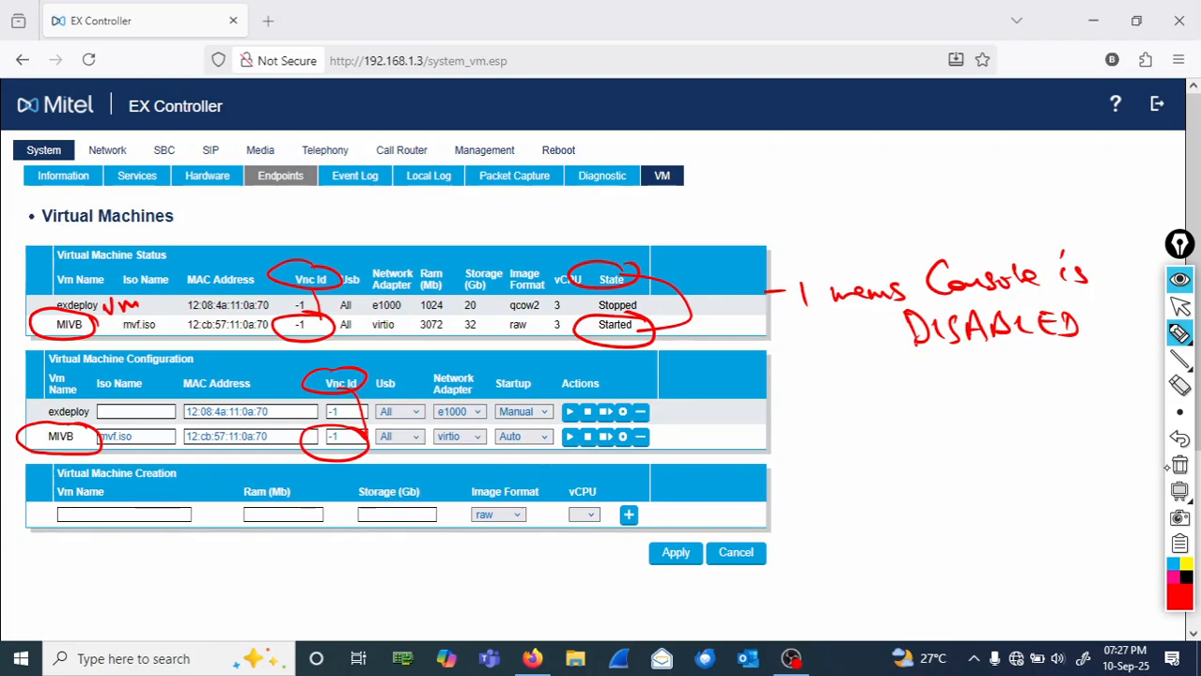
- Circle the MIVB Vnc Id field, write 1 beside it, then clear the ink
{"action": "left_click", "coordinate": [1180, 467]}
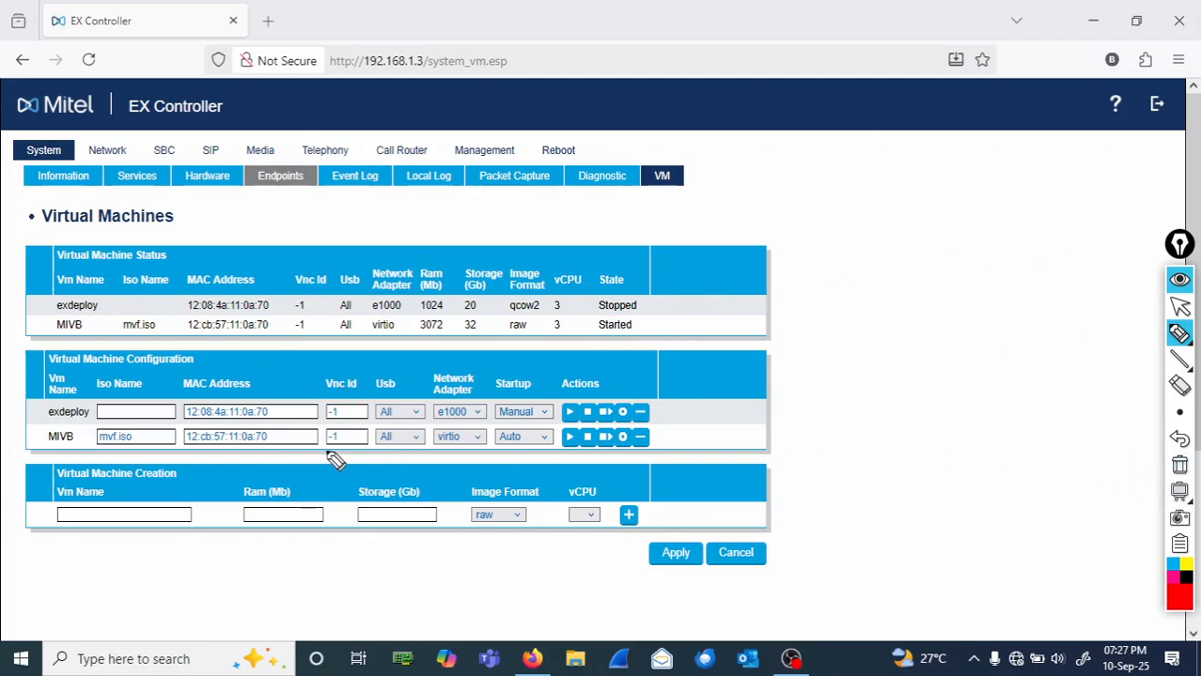
{"action": "mouse_move", "coordinate": [329, 461]}
{"action": "left_mouse_down"}
{"action": "mouse_move", "coordinate": [359, 446]}
{"action": "mouse_move", "coordinate": [329, 423]}
{"action": "mouse_move", "coordinate": [312, 457]}
{"action": "left_mouse_up"}
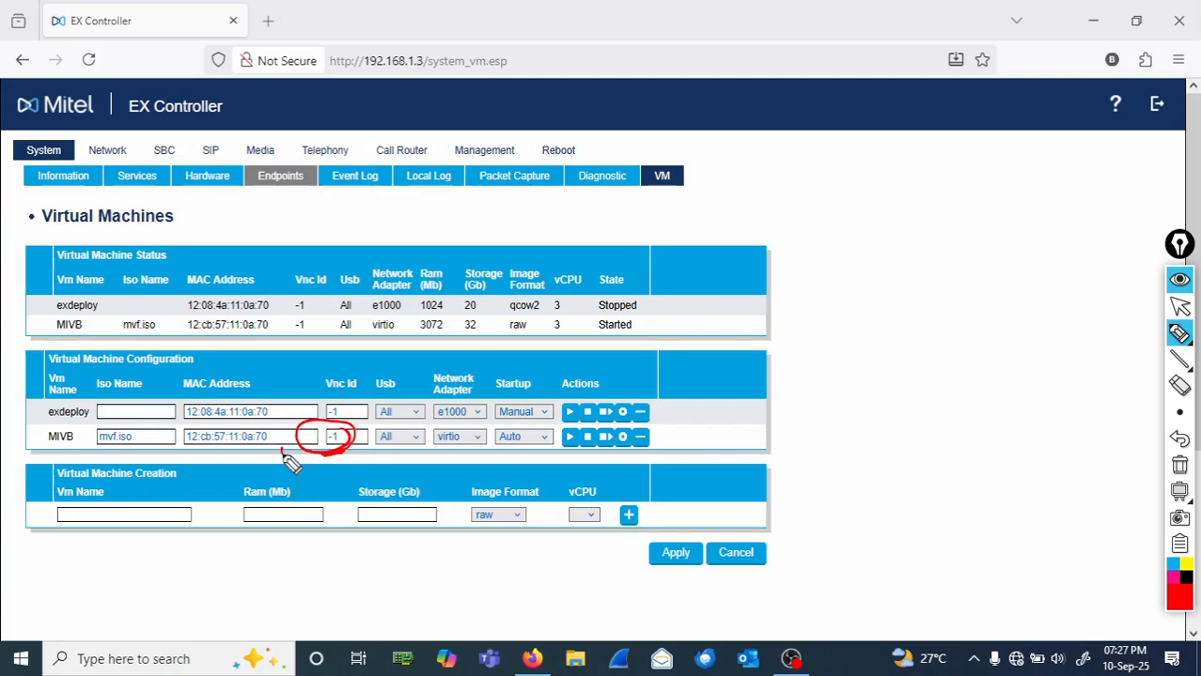
{"action": "mouse_move", "coordinate": [282, 459]}
{"action": "left_mouse_down"}
{"action": "mouse_move", "coordinate": [278, 468]}
{"action": "mouse_move", "coordinate": [299, 461]}
{"action": "left_mouse_up"}
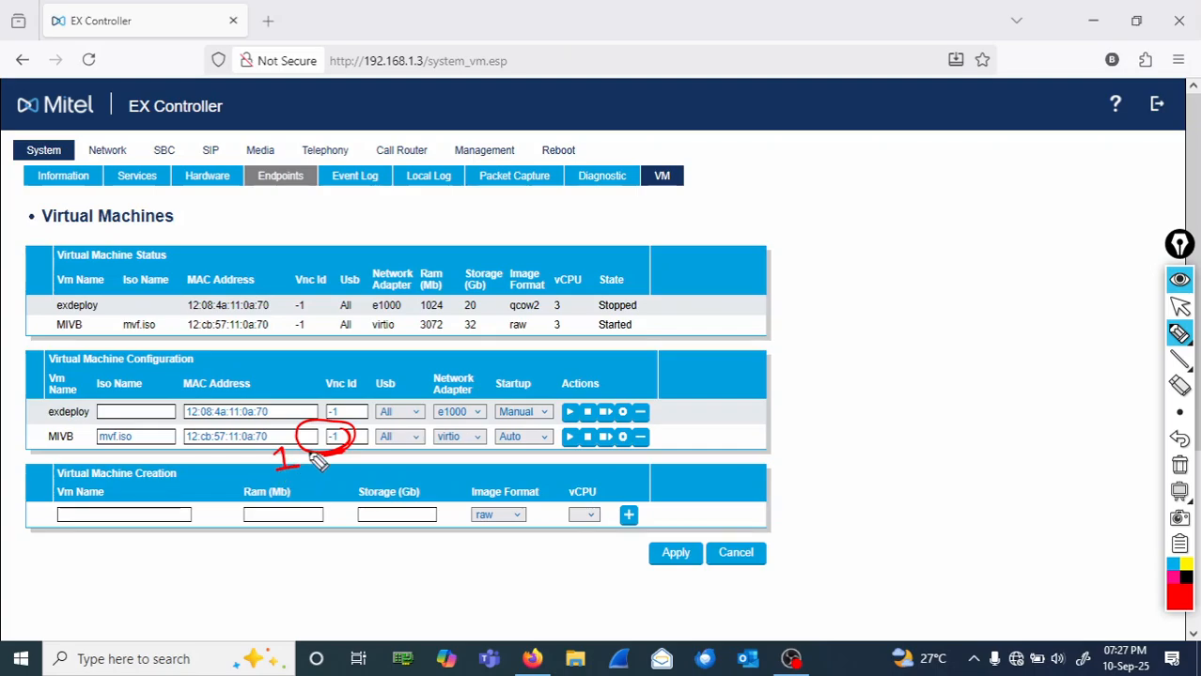
{"action": "left_click", "coordinate": [1181, 469]}
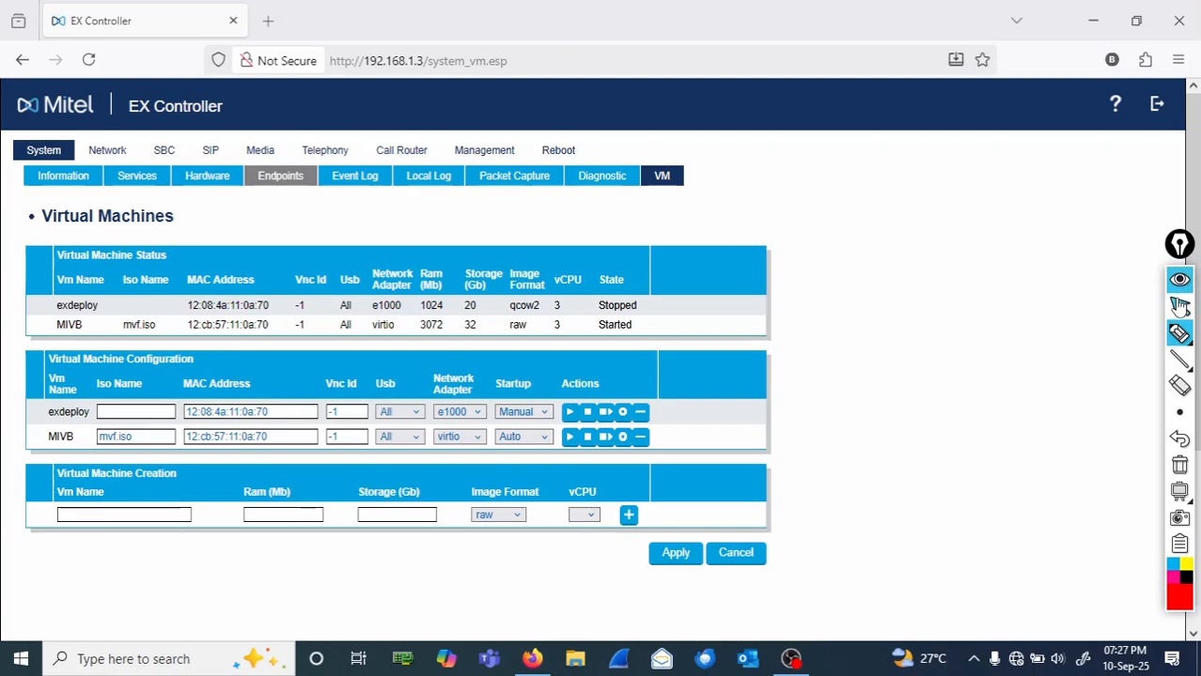
- Change MIVB's Vnc Id from -1 to 1 and apply it
{"action": "left_click", "coordinate": [1180, 306]}
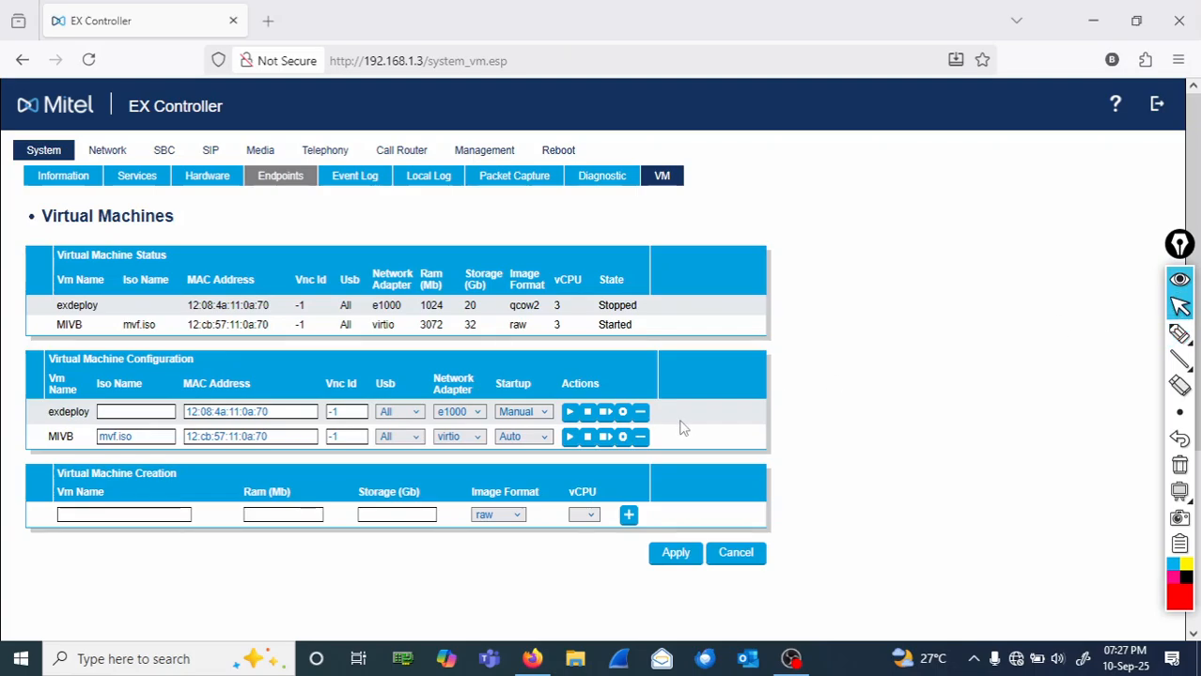
{"action": "left_click", "coordinate": [349, 438]}
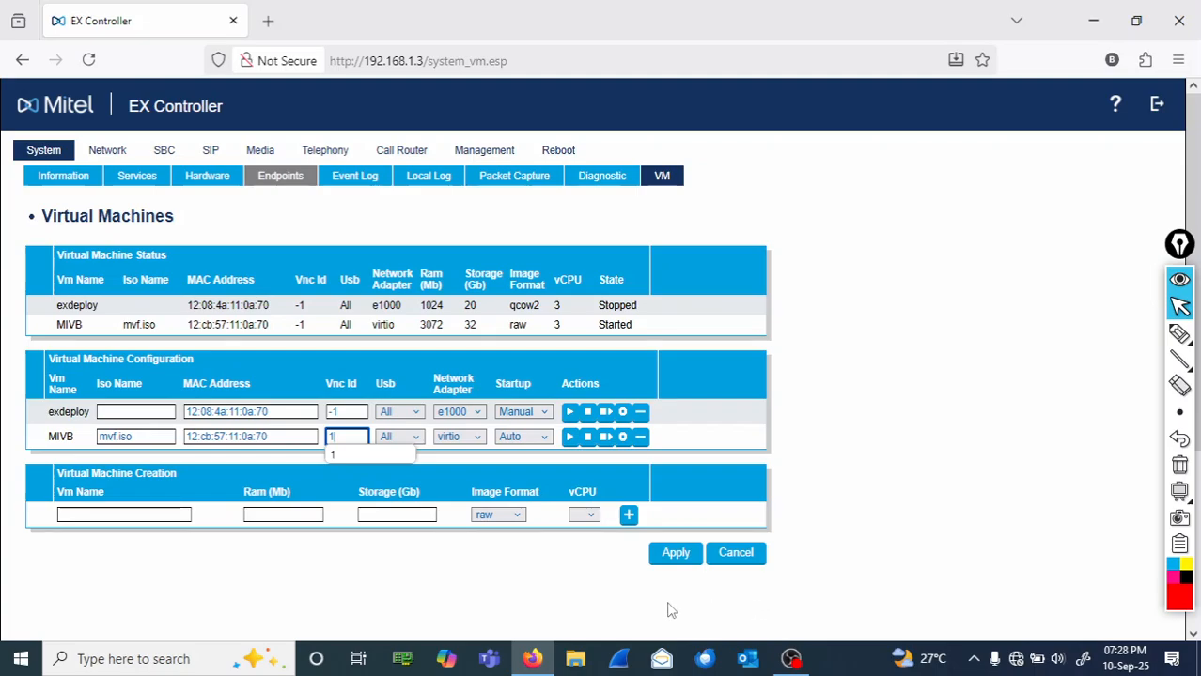
{"action": "left_click", "coordinate": [669, 562]}
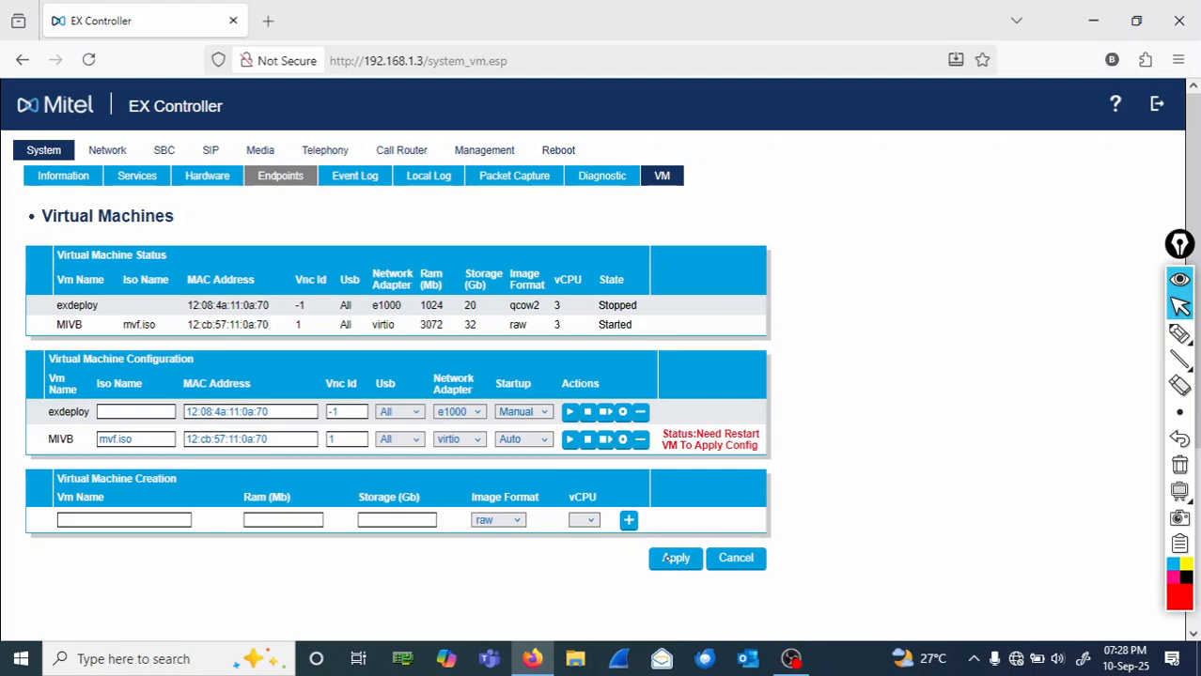
- Circle 'Status:Need Restart VM To Apply Config' and handwrite '1 Stopping the MIVB VM' beside it
{"action": "left_click", "coordinate": [1179, 333]}
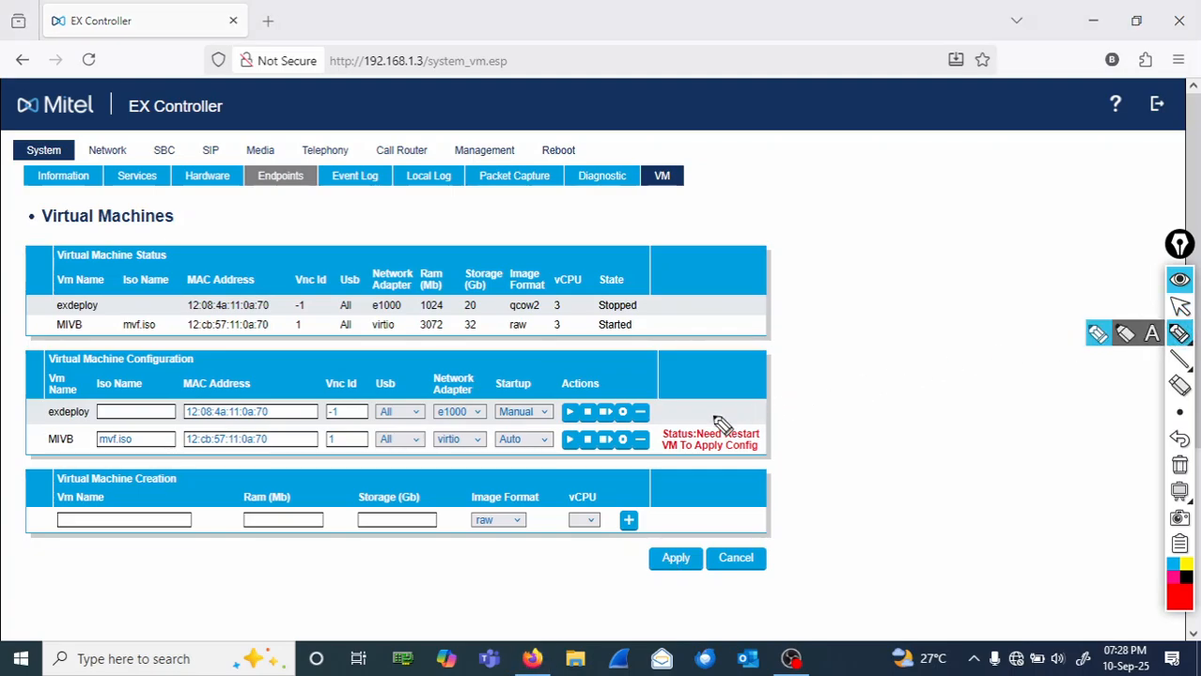
{"action": "mouse_move", "coordinate": [706, 420]}
{"action": "left_mouse_down"}
{"action": "mouse_move", "coordinate": [647, 425]}
{"action": "mouse_move", "coordinate": [662, 470]}
{"action": "mouse_move", "coordinate": [747, 475]}
{"action": "mouse_move", "coordinate": [806, 449]}
{"action": "mouse_move", "coordinate": [697, 413]}
{"action": "left_mouse_up"}
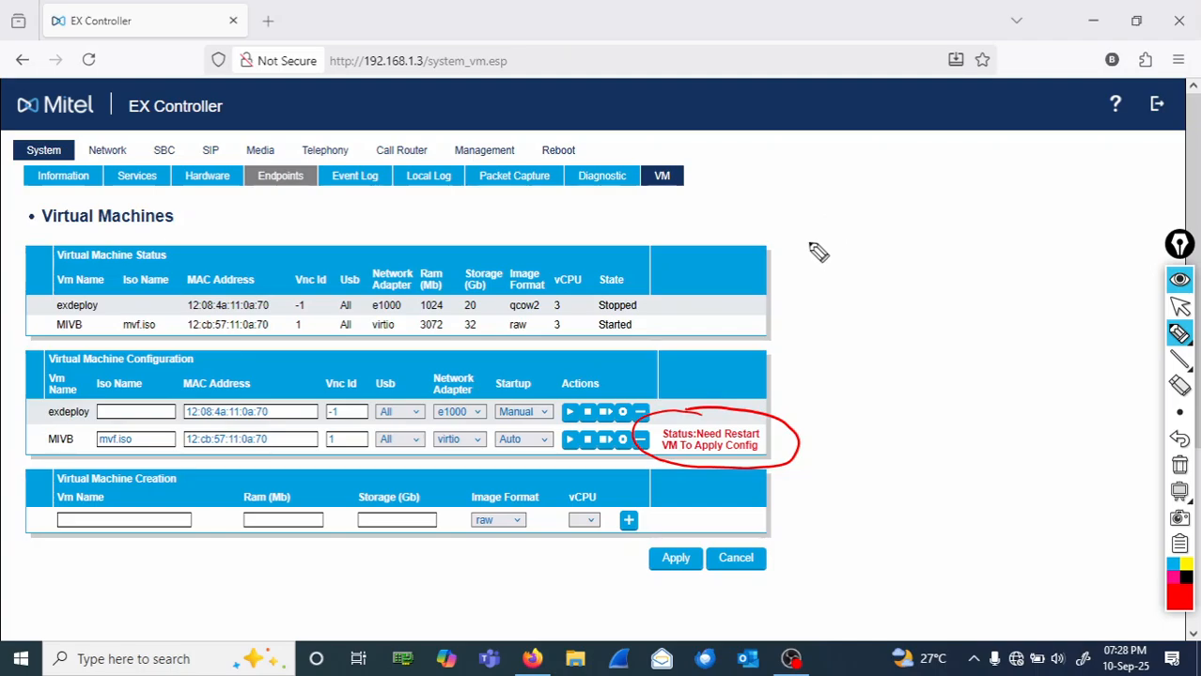
{"action": "mouse_move", "coordinate": [830, 228]}
{"action": "left_mouse_down"}
{"action": "mouse_move", "coordinate": [839, 246]}
{"action": "mouse_move", "coordinate": [877, 260]}
{"action": "mouse_move", "coordinate": [846, 239]}
{"action": "mouse_move", "coordinate": [797, 252]}
{"action": "mouse_move", "coordinate": [794, 267]}
{"action": "left_mouse_up"}
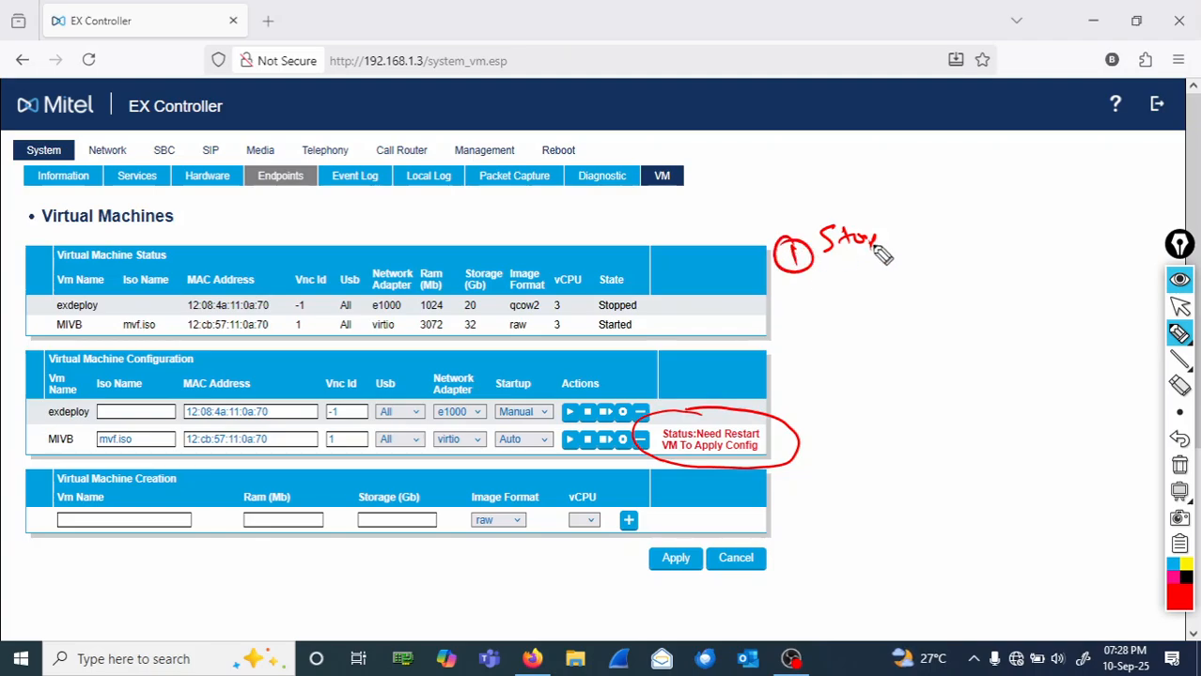
{"action": "mouse_move", "coordinate": [884, 229]}
{"action": "left_mouse_down"}
{"action": "mouse_move", "coordinate": [887, 246]}
{"action": "mouse_move", "coordinate": [955, 221]}
{"action": "mouse_move", "coordinate": [1145, 223]}
{"action": "left_mouse_up"}
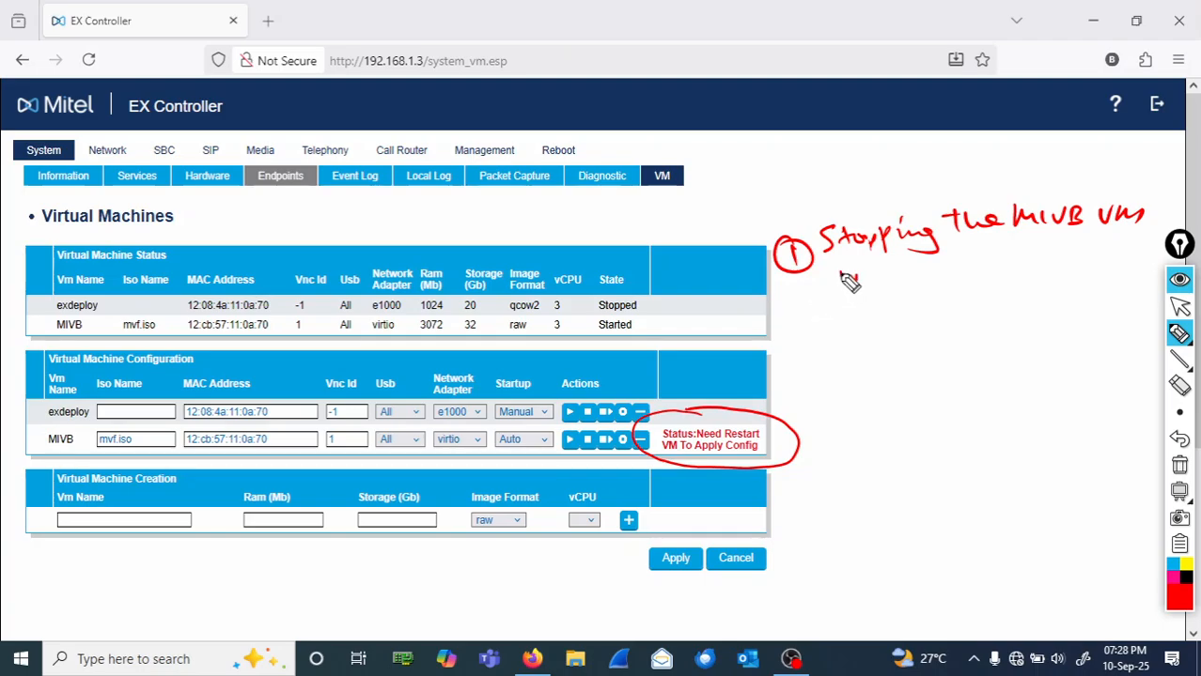
- Add the step 2 note, circle MIVB's stop and start actions, then wipe all ink
{"action": "mouse_move", "coordinate": [850, 280]}
{"action": "left_mouse_down"}
{"action": "mouse_move", "coordinate": [956, 268]}
{"action": "mouse_move", "coordinate": [984, 286]}
{"action": "mouse_move", "coordinate": [1004, 267]}
{"action": "mouse_move", "coordinate": [1032, 282]}
{"action": "mouse_move", "coordinate": [1058, 265]}
{"action": "left_mouse_up"}
{"action": "mouse_move", "coordinate": [806, 337]}
{"action": "left_mouse_down"}
{"action": "mouse_move", "coordinate": [818, 351]}
{"action": "mouse_move", "coordinate": [842, 339]}
{"action": "mouse_move", "coordinate": [930, 349]}
{"action": "mouse_move", "coordinate": [951, 334]}
{"action": "mouse_move", "coordinate": [1133, 307]}
{"action": "left_mouse_up"}
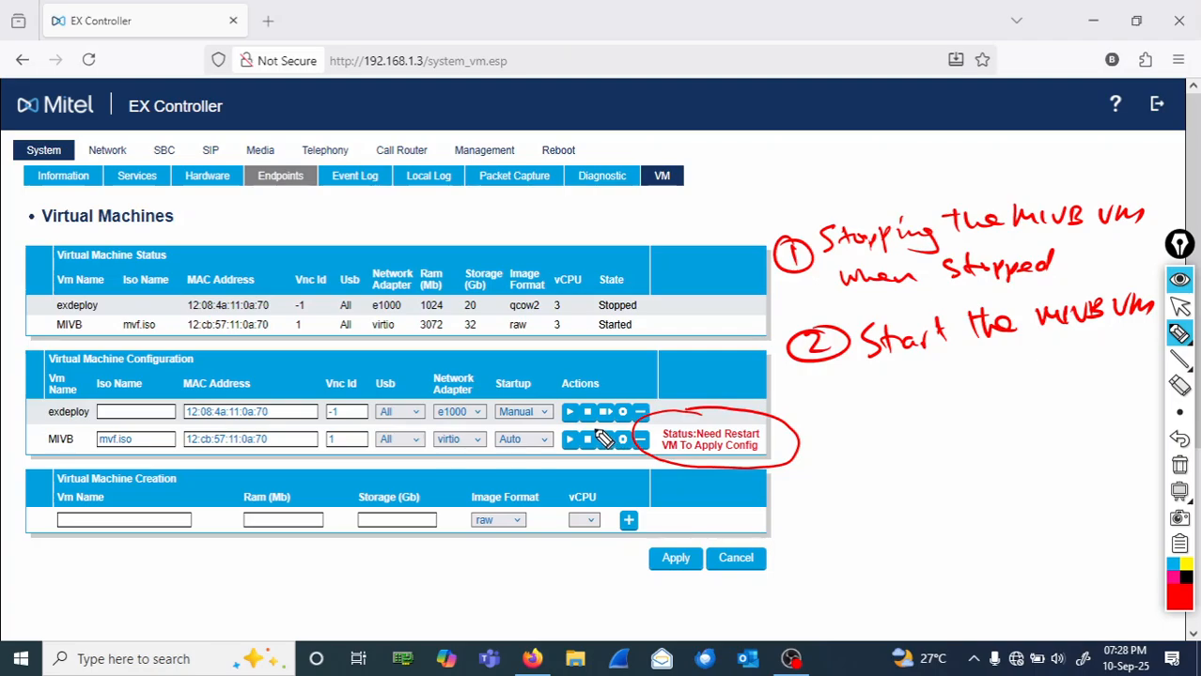
{"action": "mouse_move", "coordinate": [590, 428]}
{"action": "left_mouse_down"}
{"action": "mouse_move", "coordinate": [575, 451]}
{"action": "mouse_move", "coordinate": [600, 458]}
{"action": "mouse_move", "coordinate": [586, 427]}
{"action": "mouse_move", "coordinate": [725, 338]}
{"action": "mouse_move", "coordinate": [781, 274]}
{"action": "left_mouse_up"}
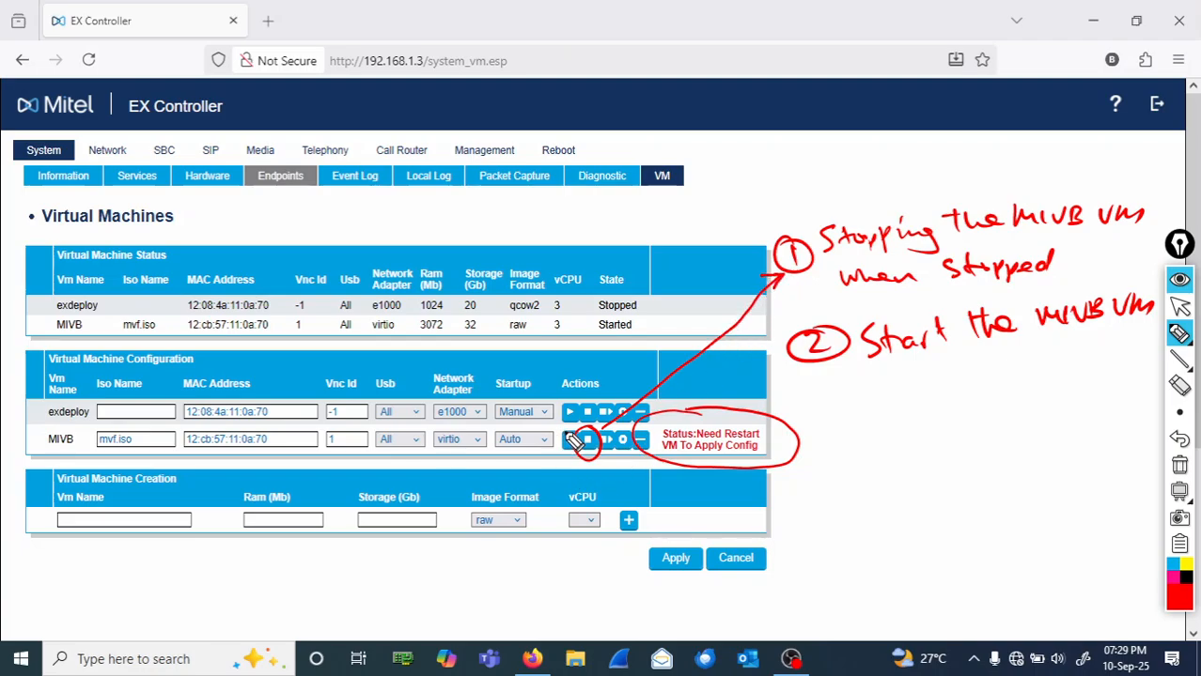
{"action": "mouse_move", "coordinate": [570, 437]}
{"action": "left_mouse_down"}
{"action": "mouse_move", "coordinate": [556, 465]}
{"action": "mouse_move", "coordinate": [573, 434]}
{"action": "mouse_move", "coordinate": [778, 366]}
{"action": "mouse_move", "coordinate": [789, 350]}
{"action": "mouse_move", "coordinate": [783, 371]}
{"action": "left_mouse_up"}
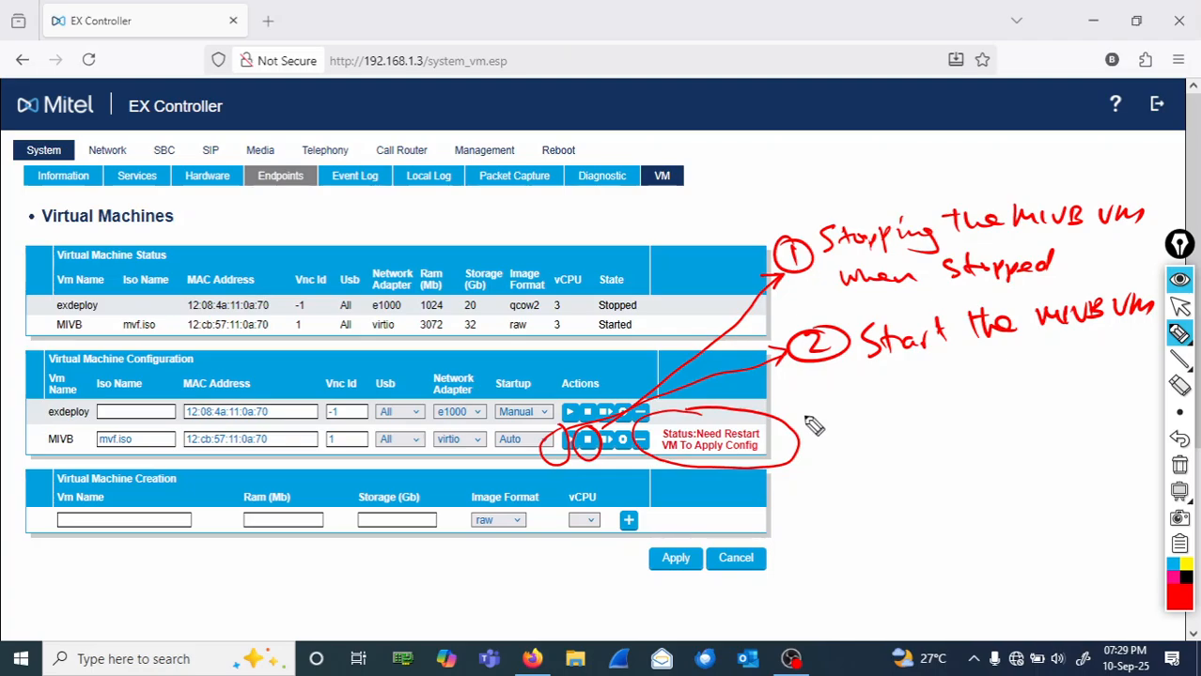
{"action": "left_click", "coordinate": [1180, 466]}
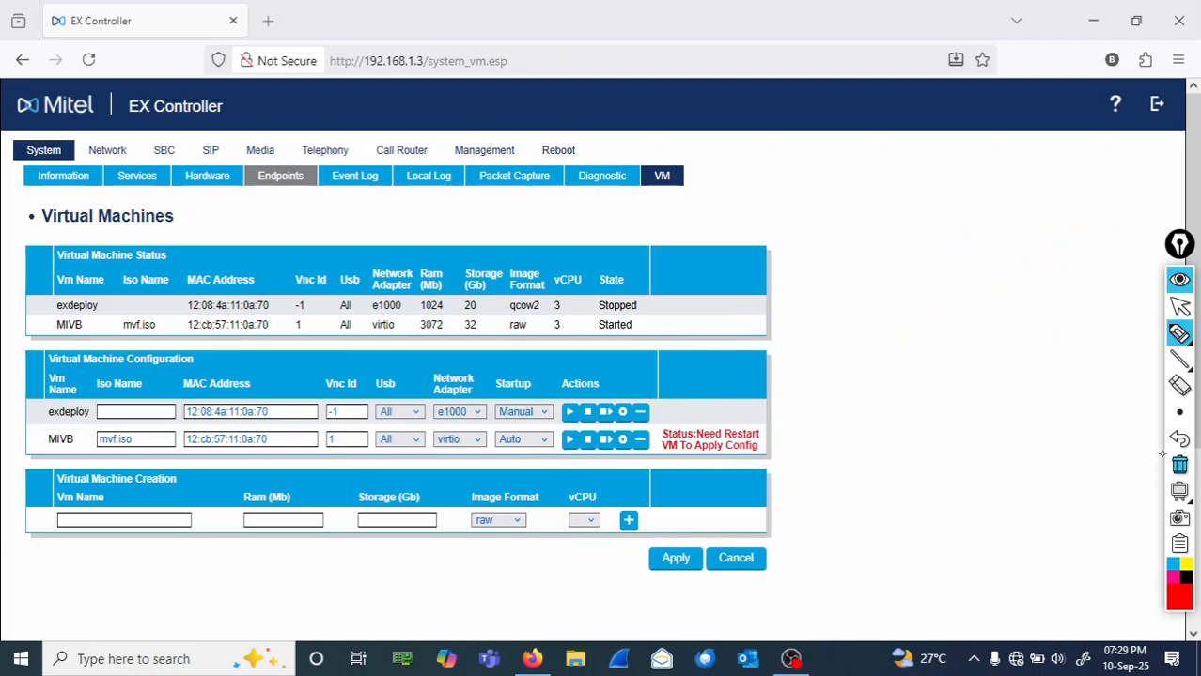
- Stop the MIVB VM, circle and arrow its Stopping state, then clear the ink
{"action": "left_click", "coordinate": [1182, 308]}
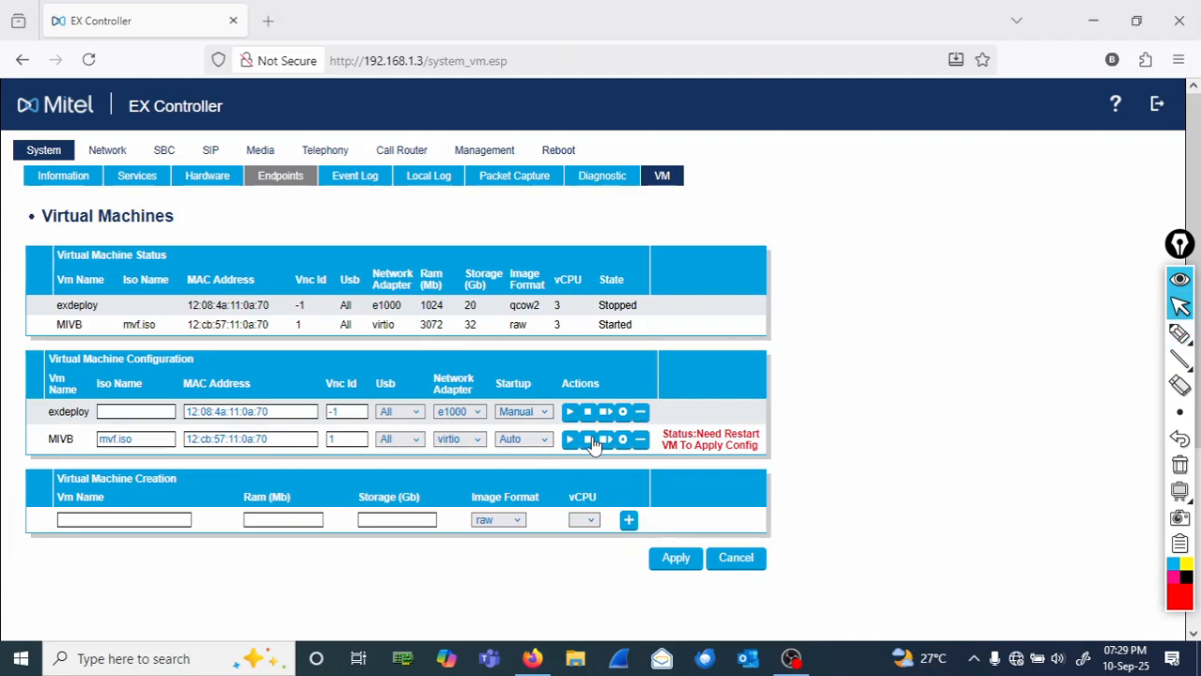
{"action": "left_click", "coordinate": [588, 441]}
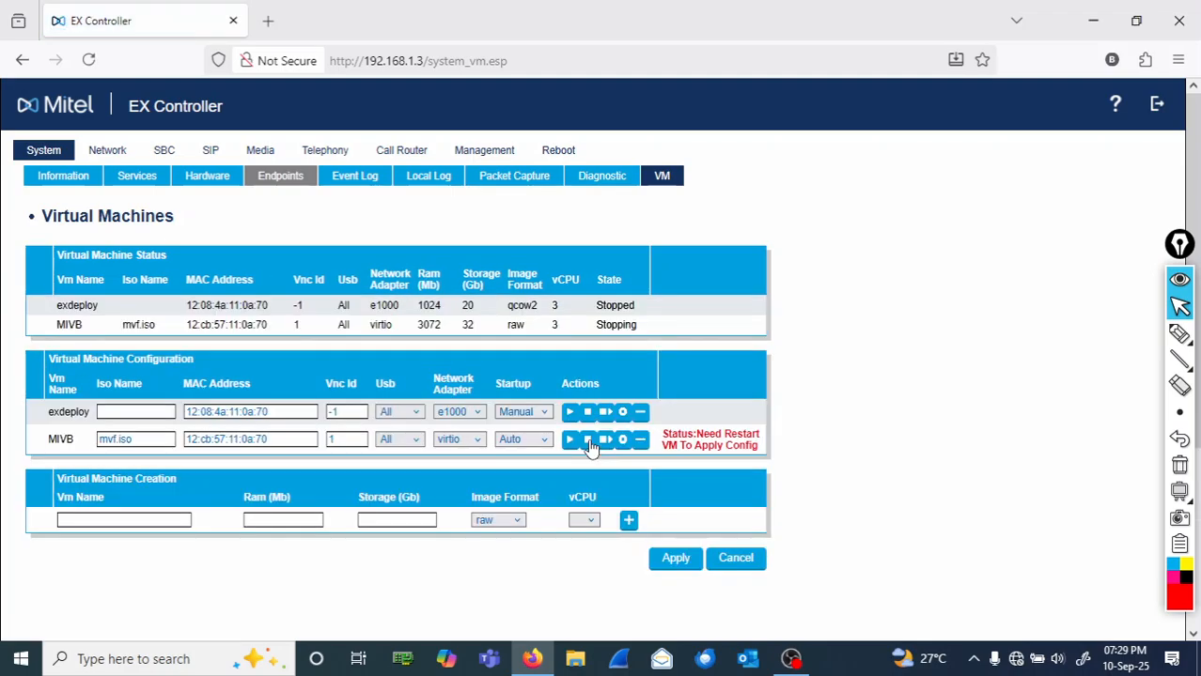
{"action": "left_click", "coordinate": [1179, 334]}
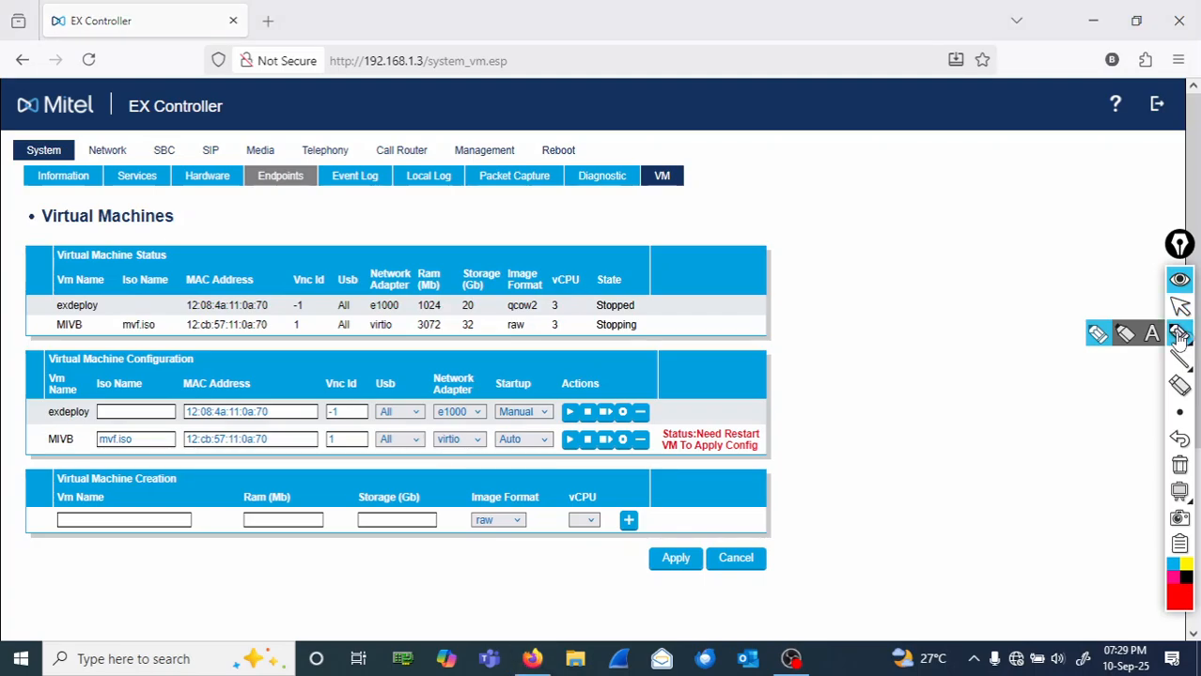
{"action": "mouse_move", "coordinate": [652, 329]}
{"action": "left_mouse_down"}
{"action": "mouse_move", "coordinate": [584, 324]}
{"action": "mouse_move", "coordinate": [643, 353]}
{"action": "mouse_move", "coordinate": [639, 275]}
{"action": "mouse_move", "coordinate": [664, 331]}
{"action": "left_mouse_up"}
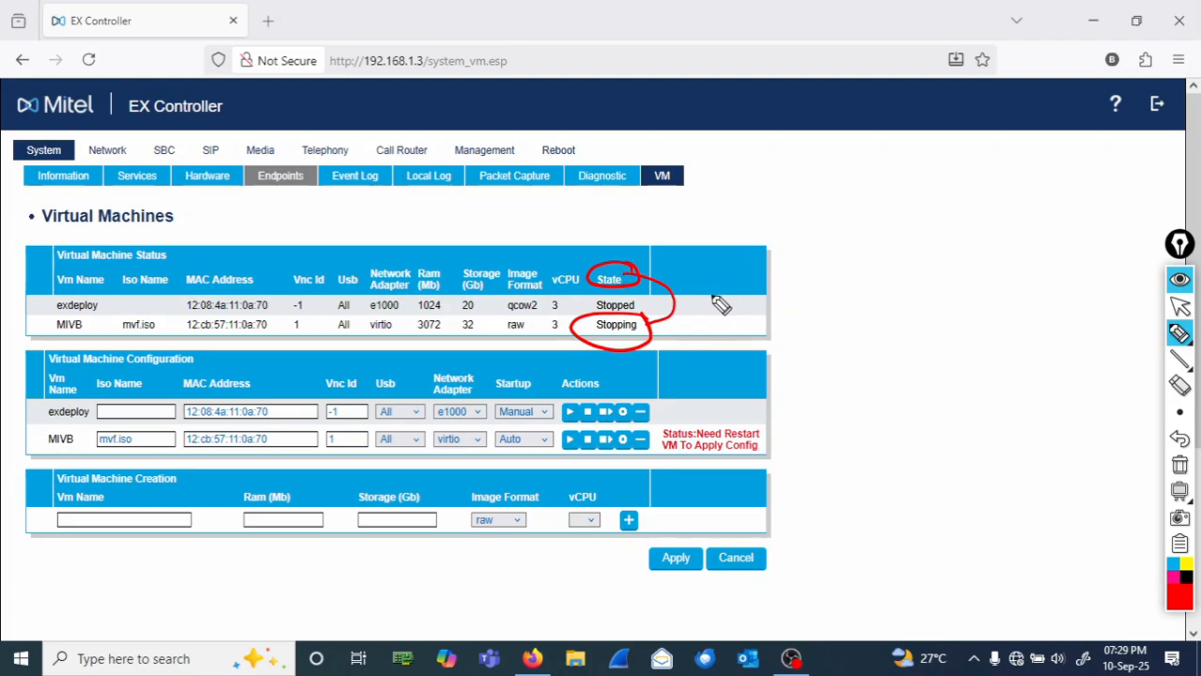
{"action": "mouse_move", "coordinate": [717, 295]}
{"action": "left_mouse_down"}
{"action": "mouse_move", "coordinate": [718, 317]}
{"action": "mouse_move", "coordinate": [758, 303]}
{"action": "mouse_move", "coordinate": [805, 310]}
{"action": "mouse_move", "coordinate": [929, 282]}
{"action": "mouse_move", "coordinate": [1003, 282]}
{"action": "left_mouse_up"}
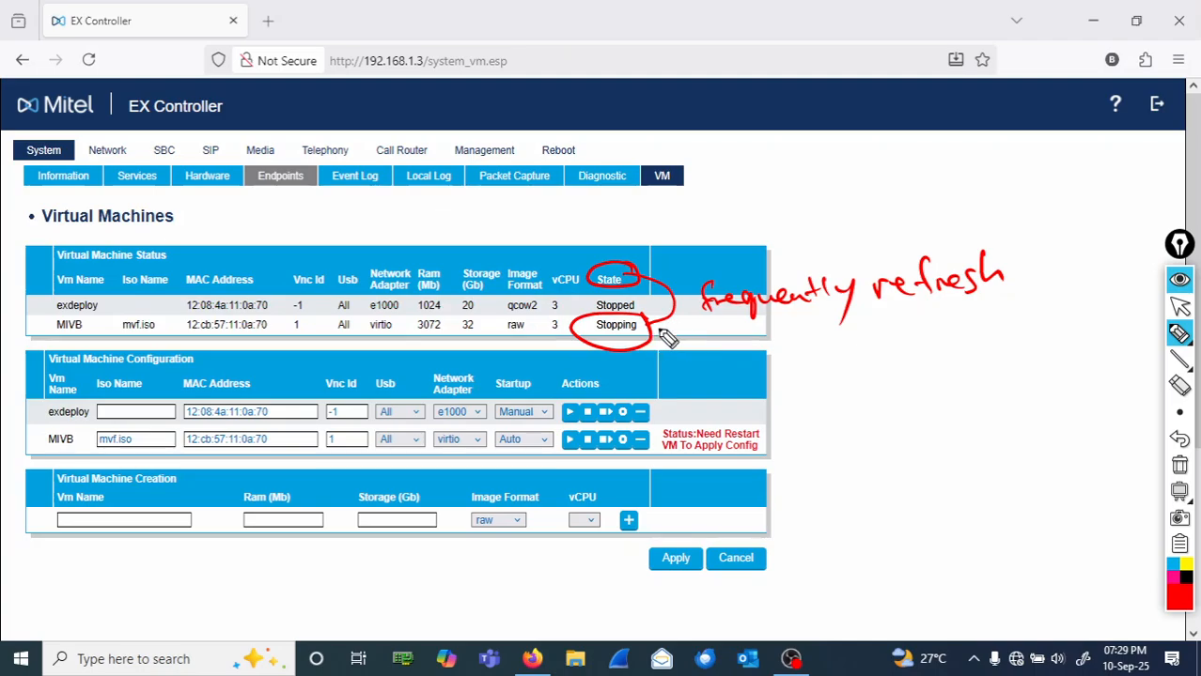
{"action": "mouse_move", "coordinate": [661, 331]}
{"action": "left_mouse_down"}
{"action": "mouse_move", "coordinate": [712, 322]}
{"action": "mouse_move", "coordinate": [809, 337]}
{"action": "mouse_move", "coordinate": [786, 340]}
{"action": "left_mouse_up"}
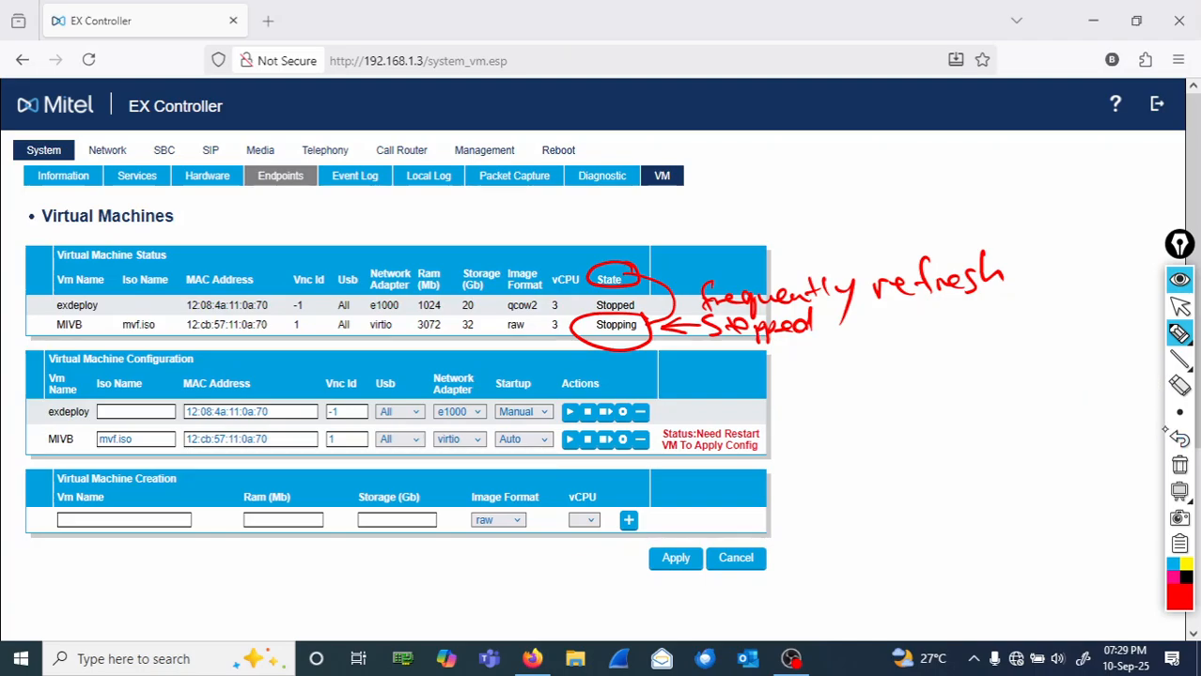
{"action": "left_click", "coordinate": [1180, 467]}
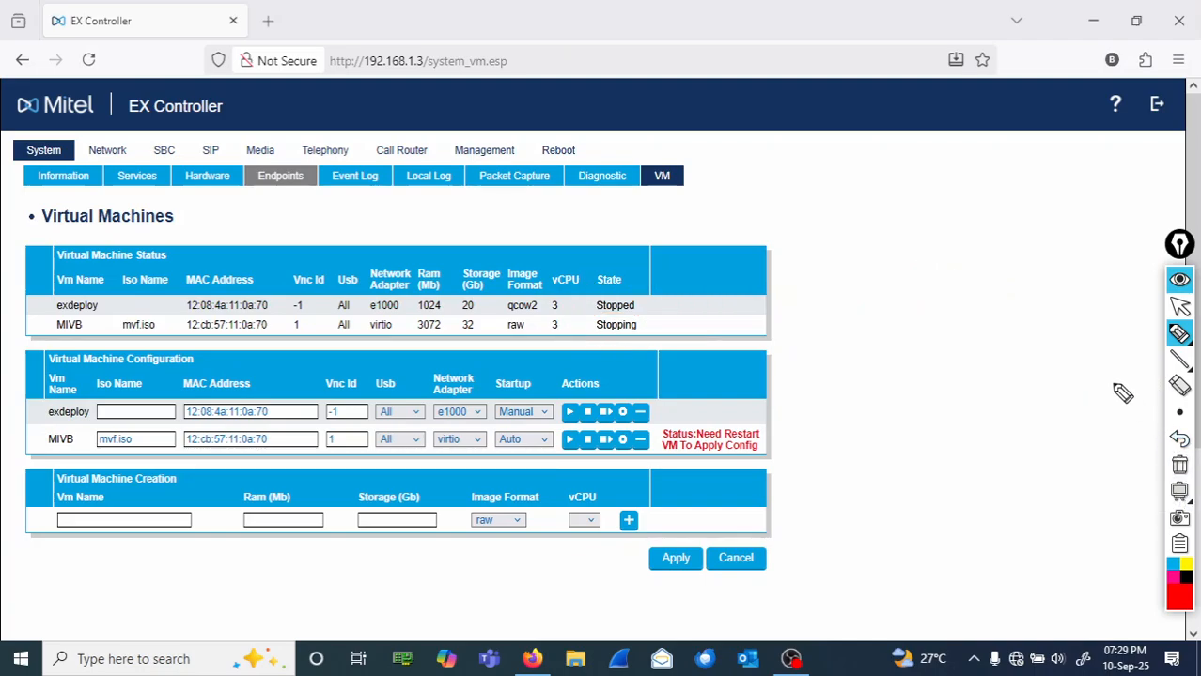
- Reload the VM page twice until MIVB's state updates to Stopped
{"action": "mouse_move", "coordinate": [1178, 333]}
{"action": "left_click", "coordinate": [1180, 307]}
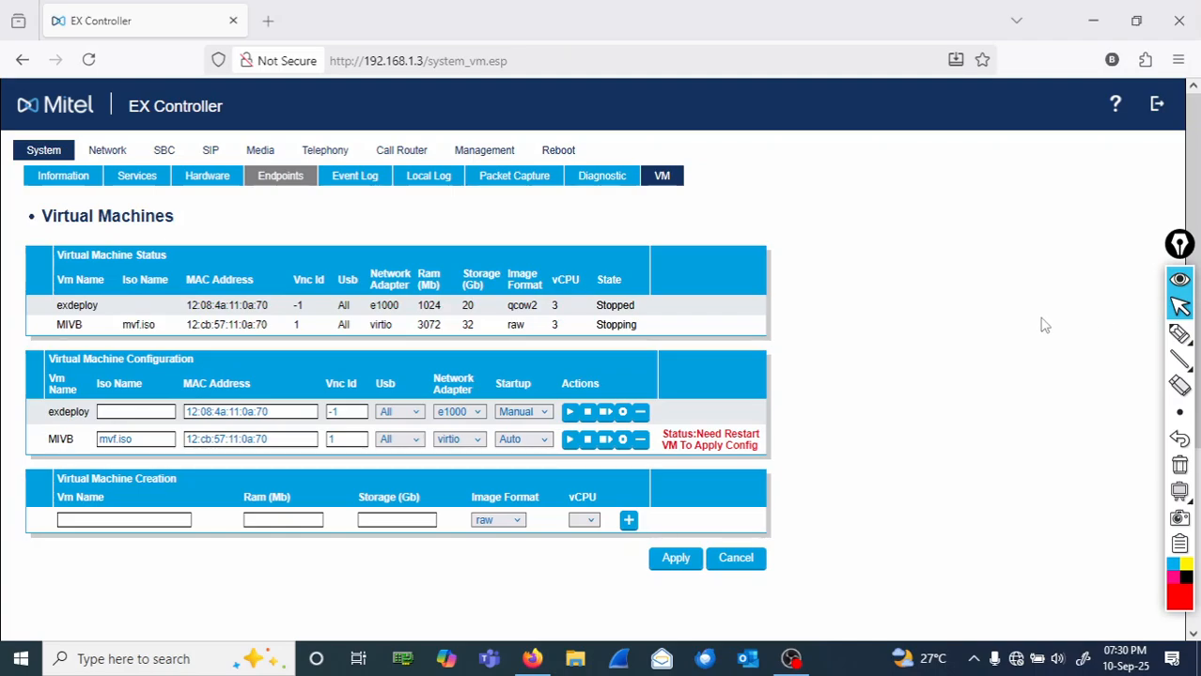
{"action": "left_click", "coordinate": [663, 181]}
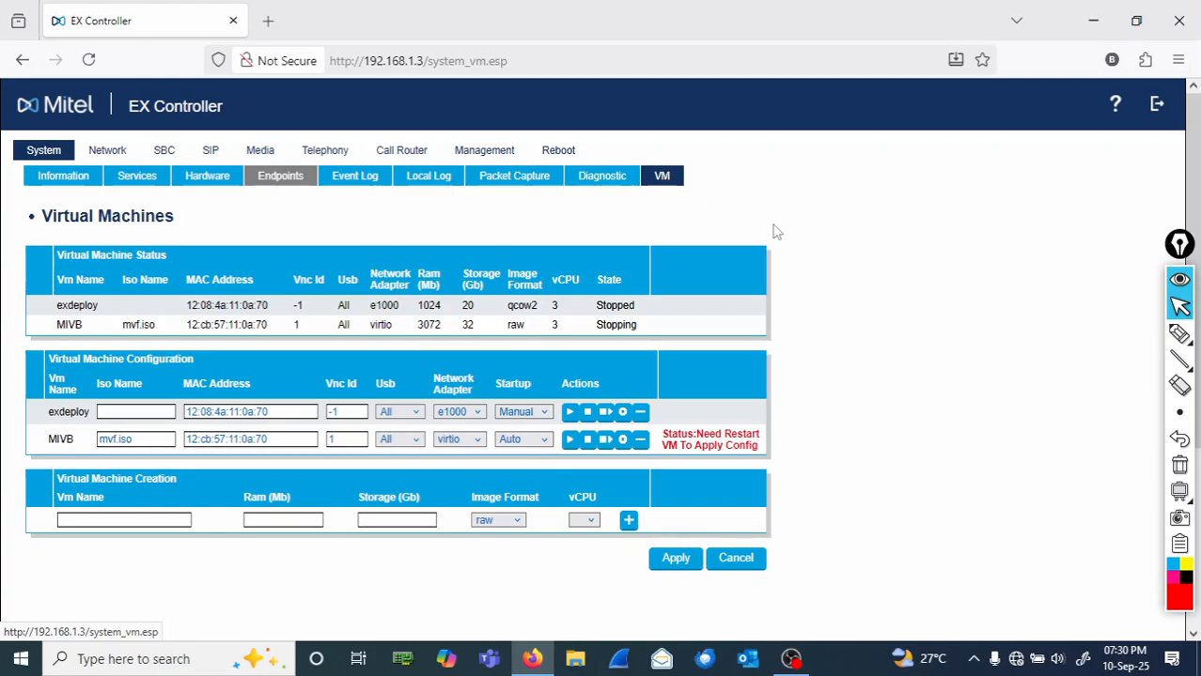
{"action": "left_click", "coordinate": [663, 182]}
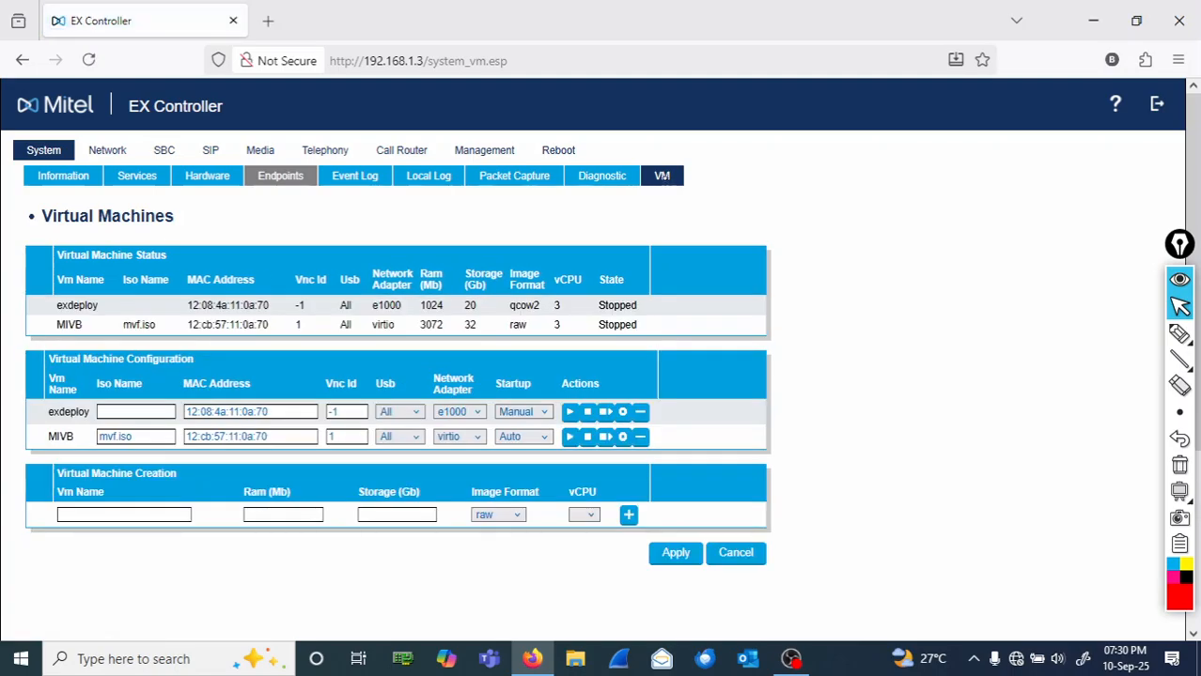
- Circle MIVB's Stopped state, the State heading and the MIVB name, then erase them
{"action": "left_click", "coordinate": [1179, 333]}
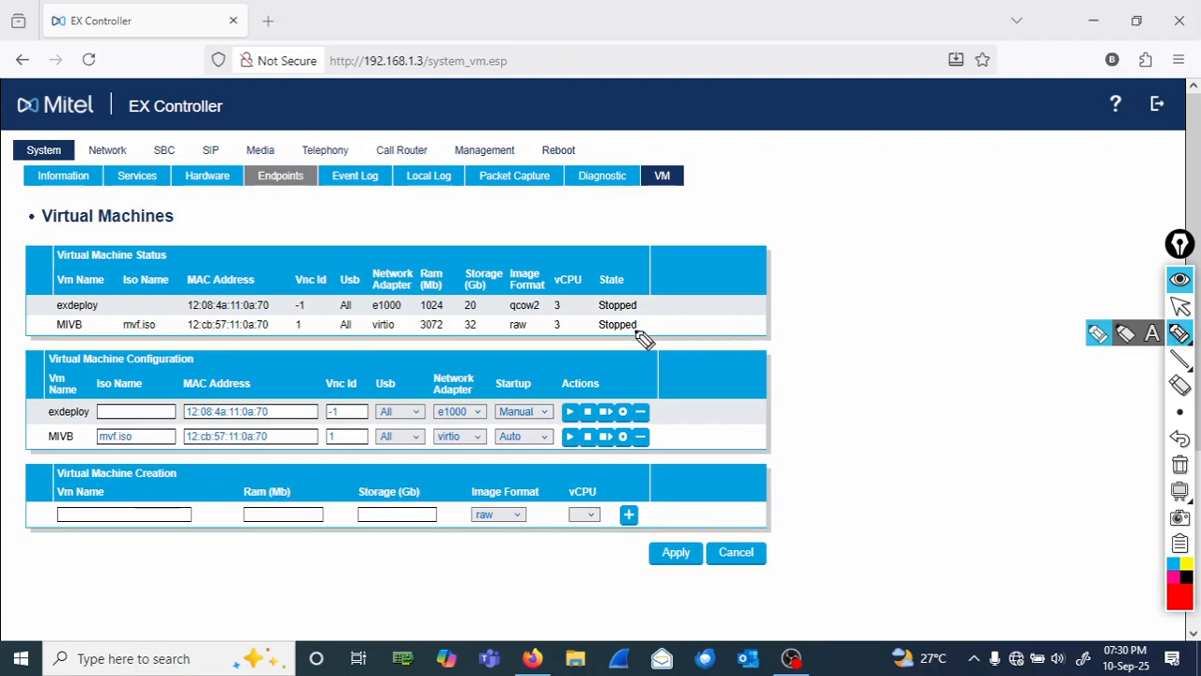
{"action": "mouse_move", "coordinate": [660, 330]}
{"action": "left_mouse_down"}
{"action": "mouse_move", "coordinate": [616, 310]}
{"action": "mouse_move", "coordinate": [601, 348]}
{"action": "mouse_move", "coordinate": [654, 321]}
{"action": "left_mouse_up"}
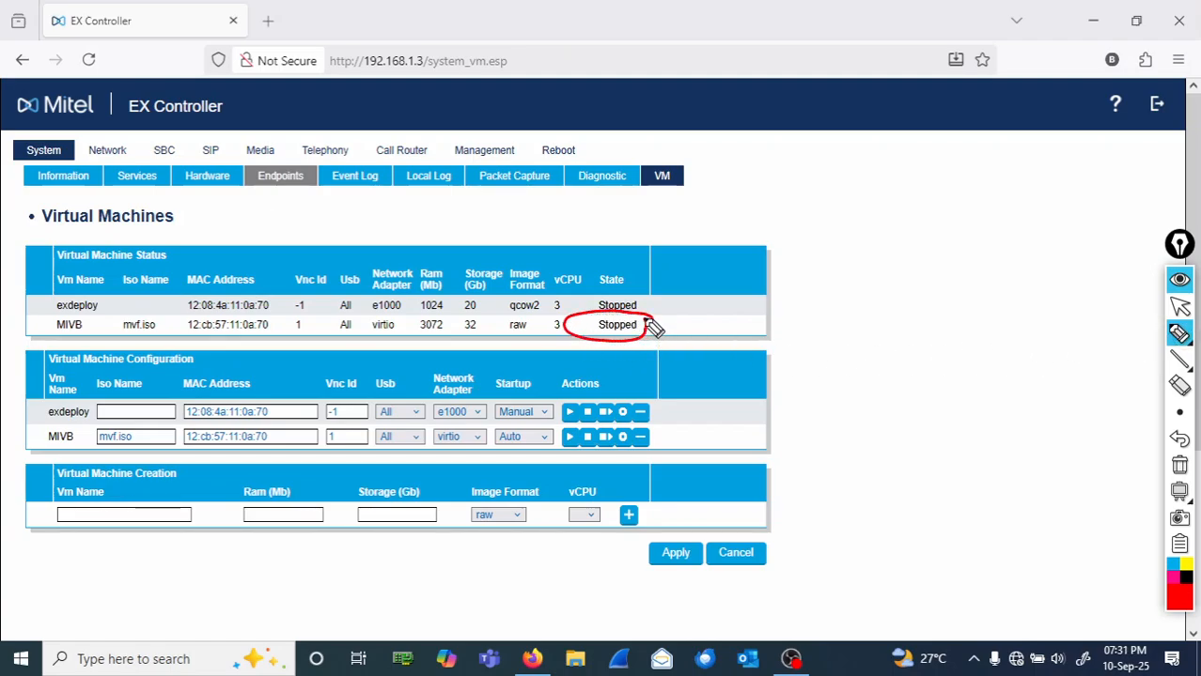
{"action": "mouse_move", "coordinate": [631, 267]}
{"action": "left_mouse_down"}
{"action": "mouse_move", "coordinate": [678, 300]}
{"action": "mouse_move", "coordinate": [657, 319]}
{"action": "left_mouse_up"}
{"action": "mouse_move", "coordinate": [92, 323]}
{"action": "left_mouse_down"}
{"action": "mouse_move", "coordinate": [39, 338]}
{"action": "mouse_move", "coordinate": [102, 338]}
{"action": "mouse_move", "coordinate": [75, 317]}
{"action": "left_mouse_up"}
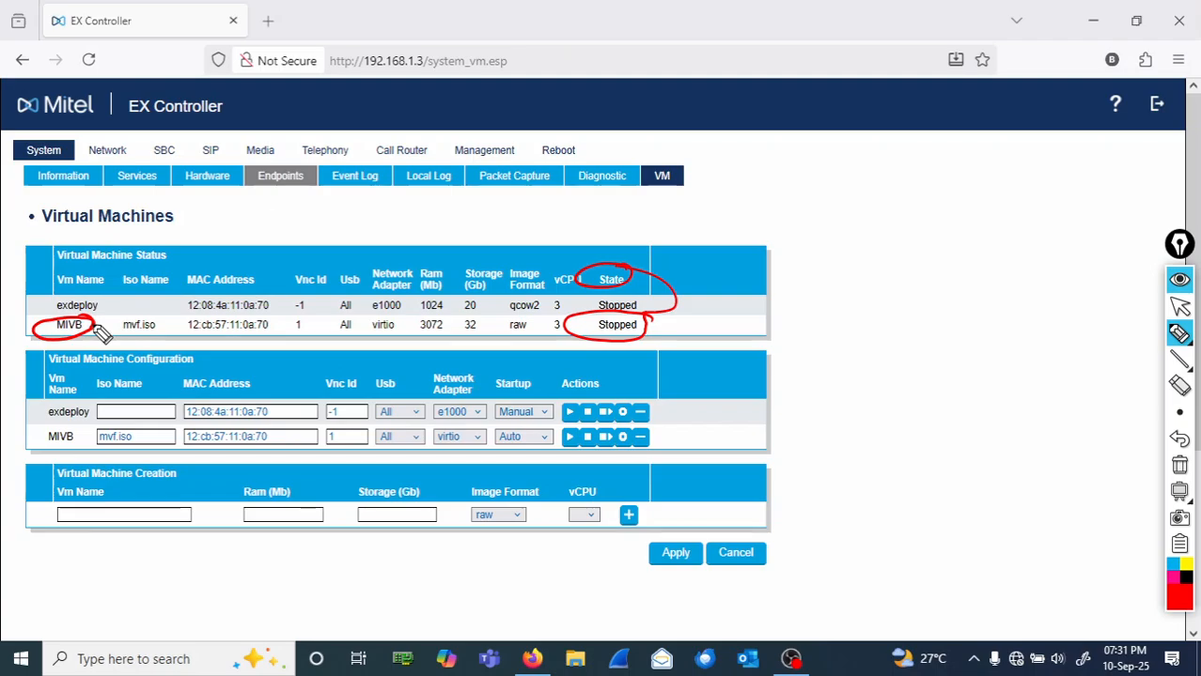
{"action": "left_click", "coordinate": [1181, 468]}
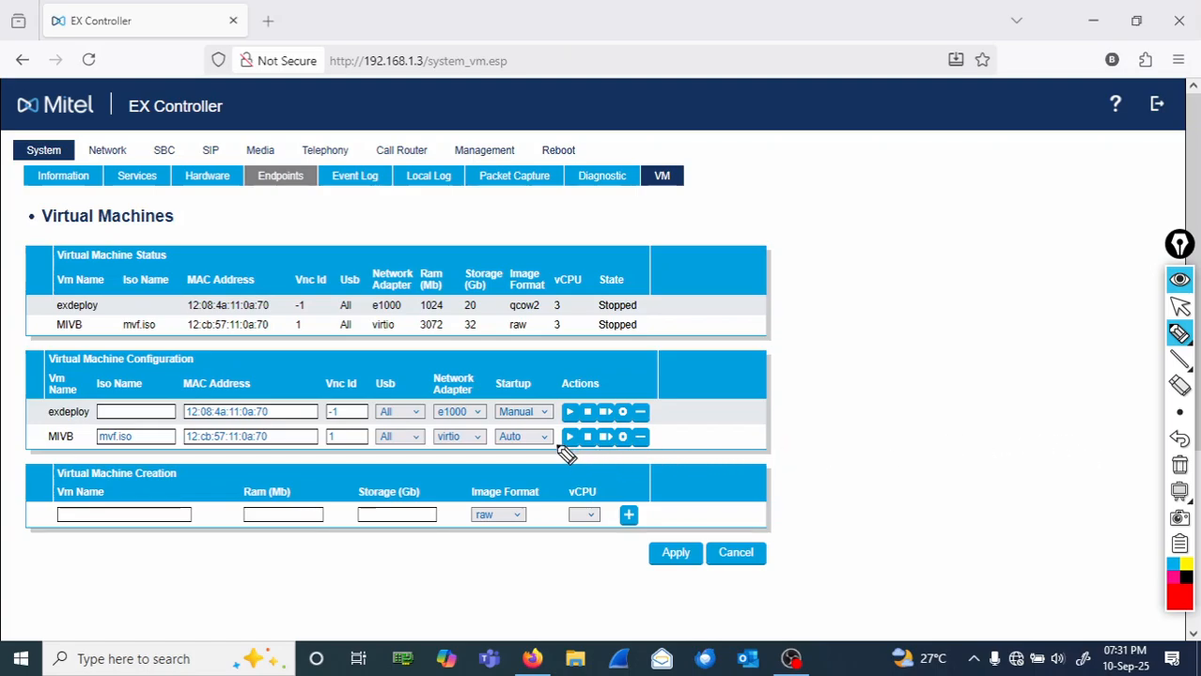
- Start the MIVB VM and mark its Starting state and name with red circles and an arrow
{"action": "mouse_move", "coordinate": [565, 455]}
{"action": "left_mouse_down"}
{"action": "mouse_move", "coordinate": [575, 425]}
{"action": "mouse_move", "coordinate": [546, 437]}
{"action": "mouse_move", "coordinate": [562, 457]}
{"action": "mouse_move", "coordinate": [580, 449]}
{"action": "left_mouse_up"}
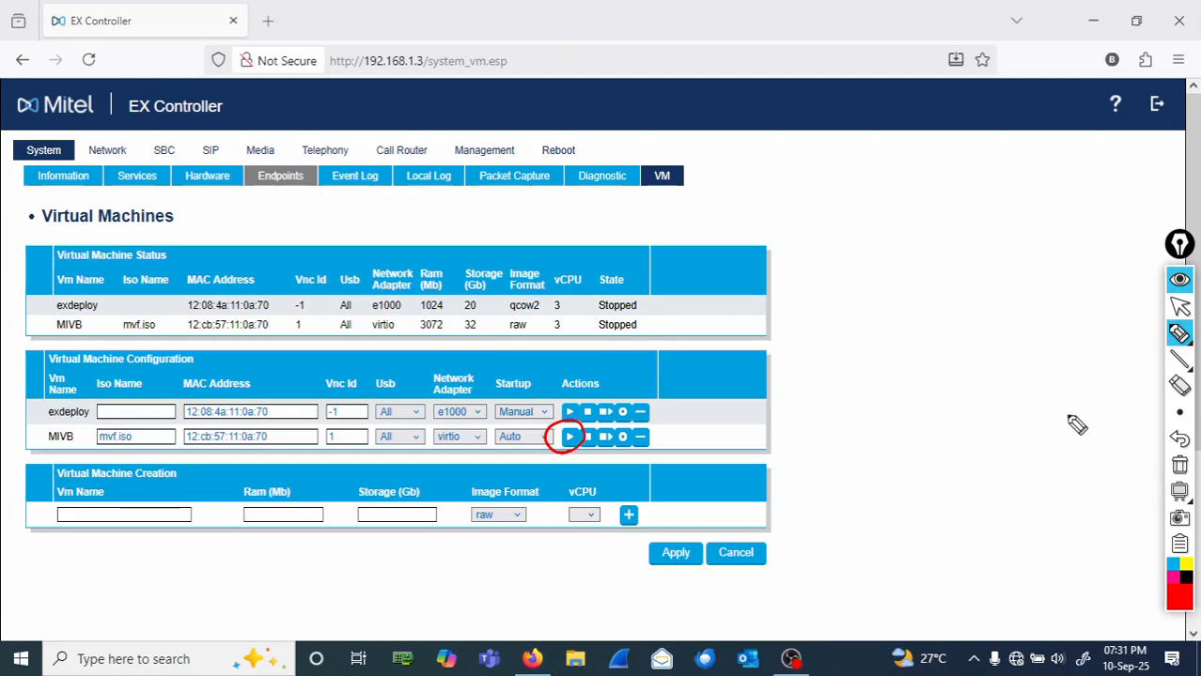
{"action": "left_click", "coordinate": [1178, 306]}
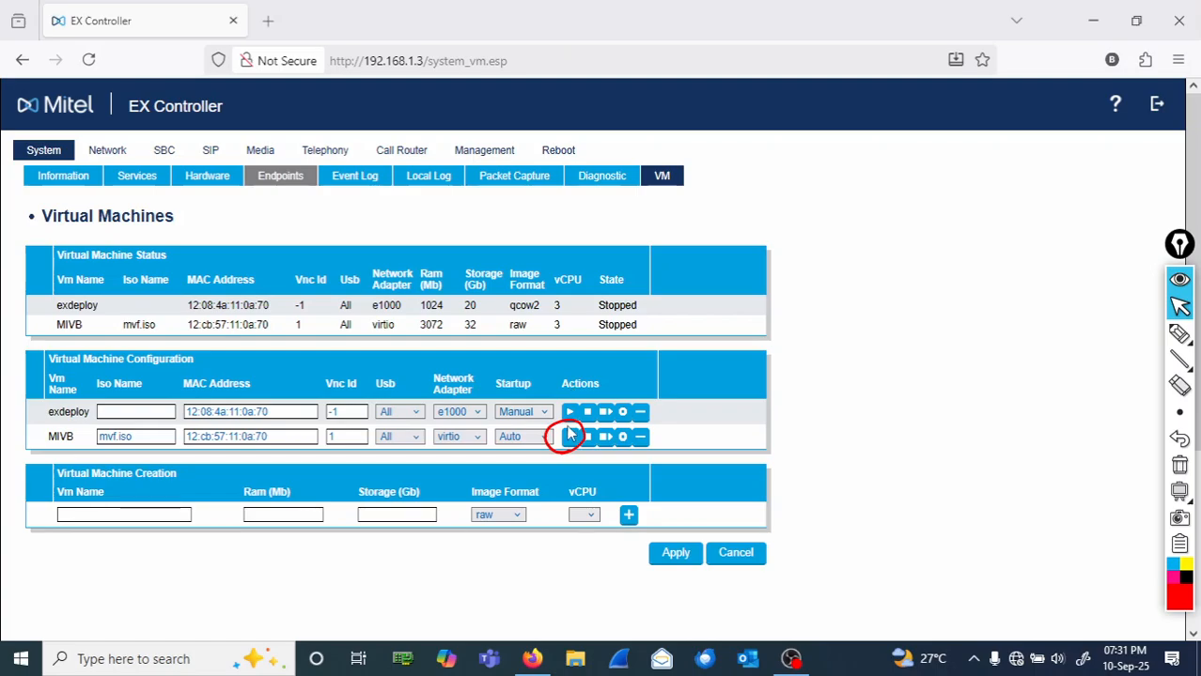
{"action": "left_click", "coordinate": [569, 438]}
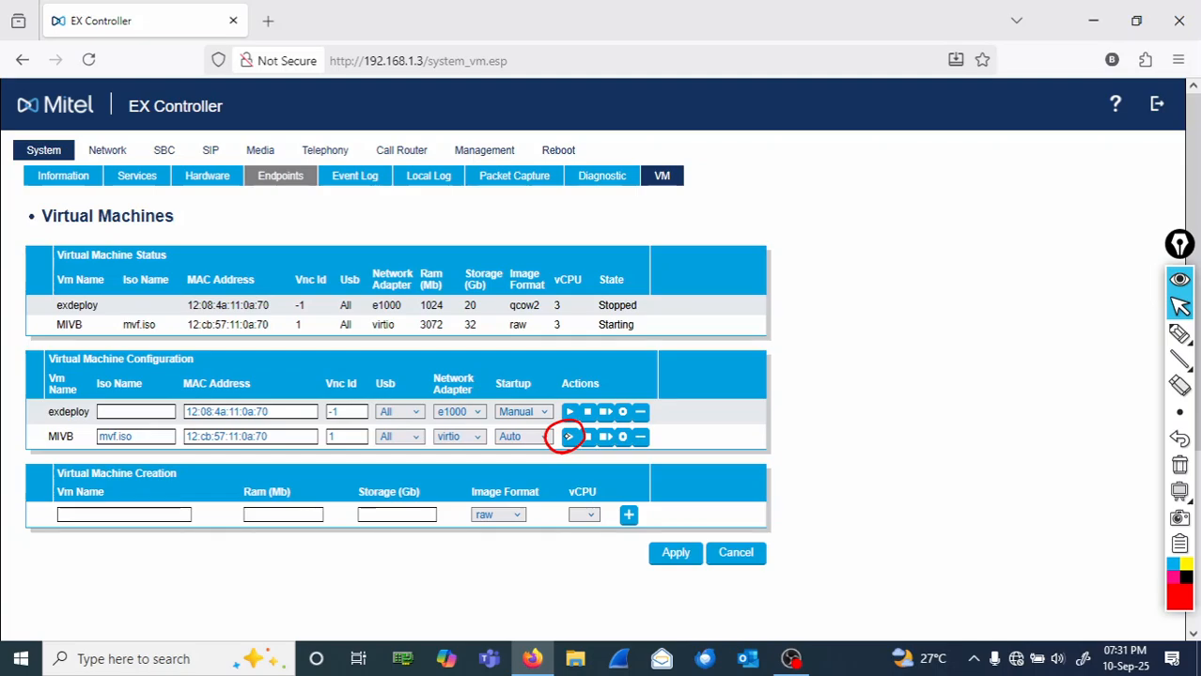
{"action": "left_click", "coordinate": [1179, 334]}
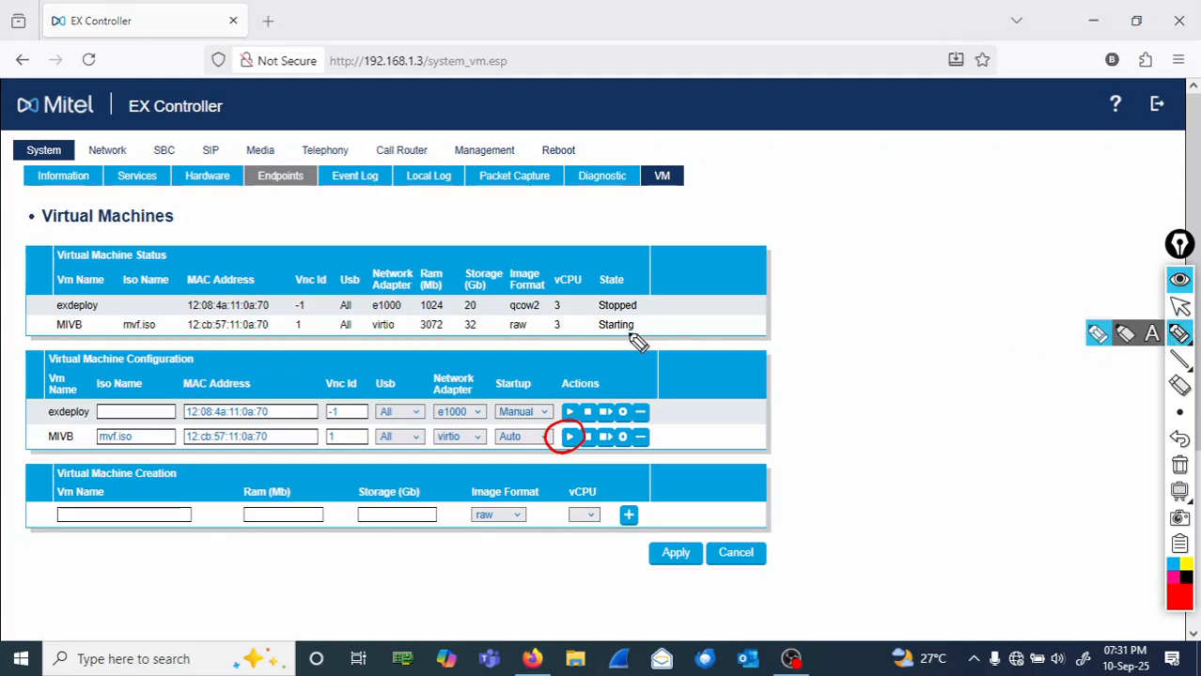
{"action": "mouse_move", "coordinate": [658, 331]}
{"action": "left_mouse_down"}
{"action": "mouse_move", "coordinate": [601, 315]}
{"action": "mouse_move", "coordinate": [587, 340]}
{"action": "mouse_move", "coordinate": [639, 340]}
{"action": "mouse_move", "coordinate": [655, 325]}
{"action": "mouse_move", "coordinate": [648, 279]}
{"action": "mouse_move", "coordinate": [585, 277]}
{"action": "mouse_move", "coordinate": [643, 285]}
{"action": "mouse_move", "coordinate": [647, 269]}
{"action": "left_mouse_up"}
{"action": "mouse_move", "coordinate": [92, 331]}
{"action": "left_mouse_down"}
{"action": "mouse_move", "coordinate": [77, 313]}
{"action": "mouse_move", "coordinate": [40, 338]}
{"action": "mouse_move", "coordinate": [86, 335]}
{"action": "mouse_move", "coordinate": [139, 305]}
{"action": "left_mouse_up"}
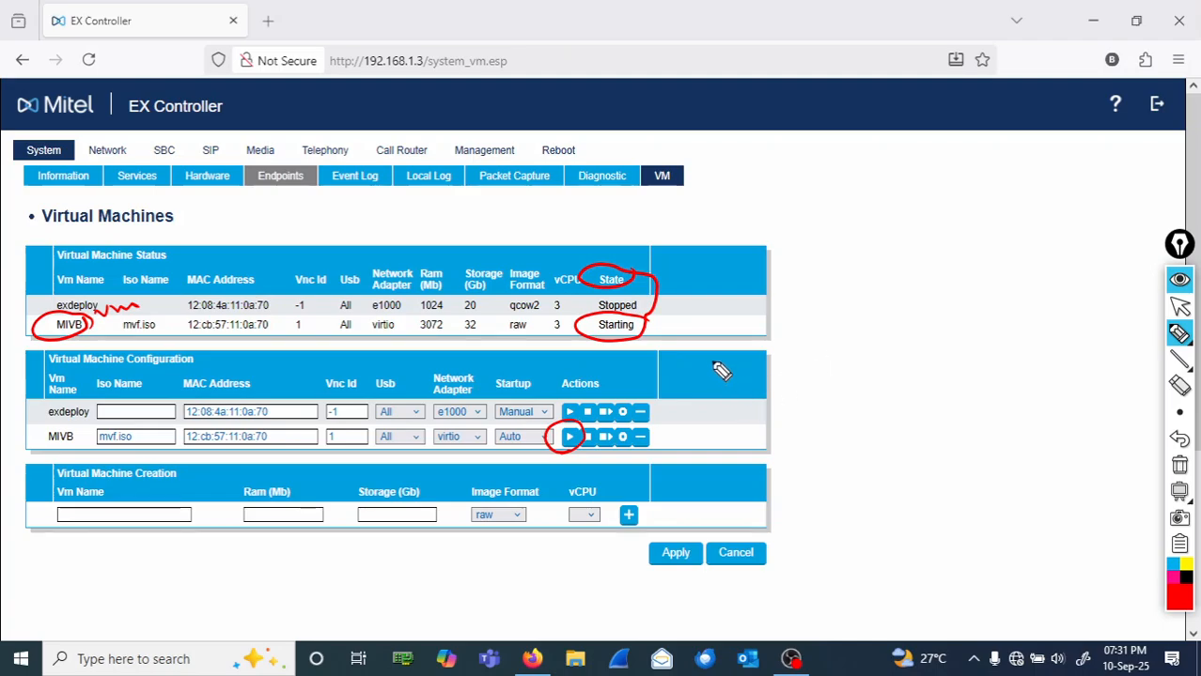
{"action": "mouse_move", "coordinate": [658, 330]}
{"action": "left_mouse_down"}
{"action": "mouse_move", "coordinate": [753, 332]}
{"action": "mouse_move", "coordinate": [774, 317]}
{"action": "mouse_move", "coordinate": [767, 331]}
{"action": "mouse_move", "coordinate": [813, 325]}
{"action": "left_mouse_up"}
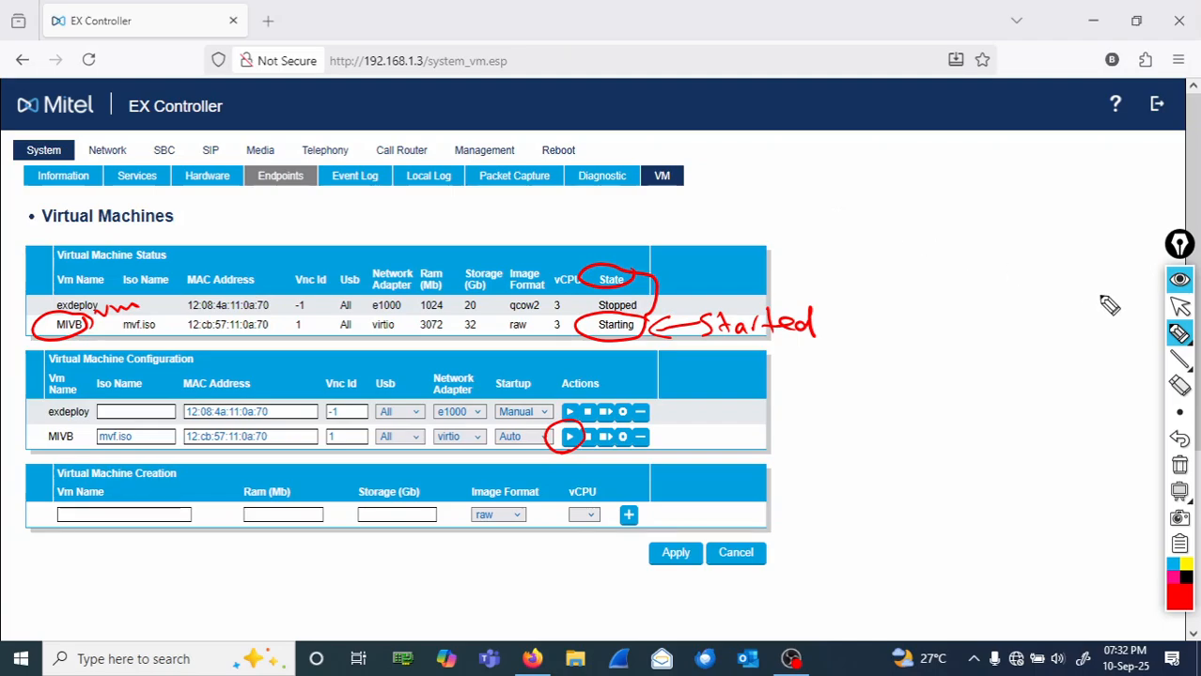
- Reload until MIVB shows Started, box that state, then clear all red markup
{"action": "left_click", "coordinate": [1180, 310]}
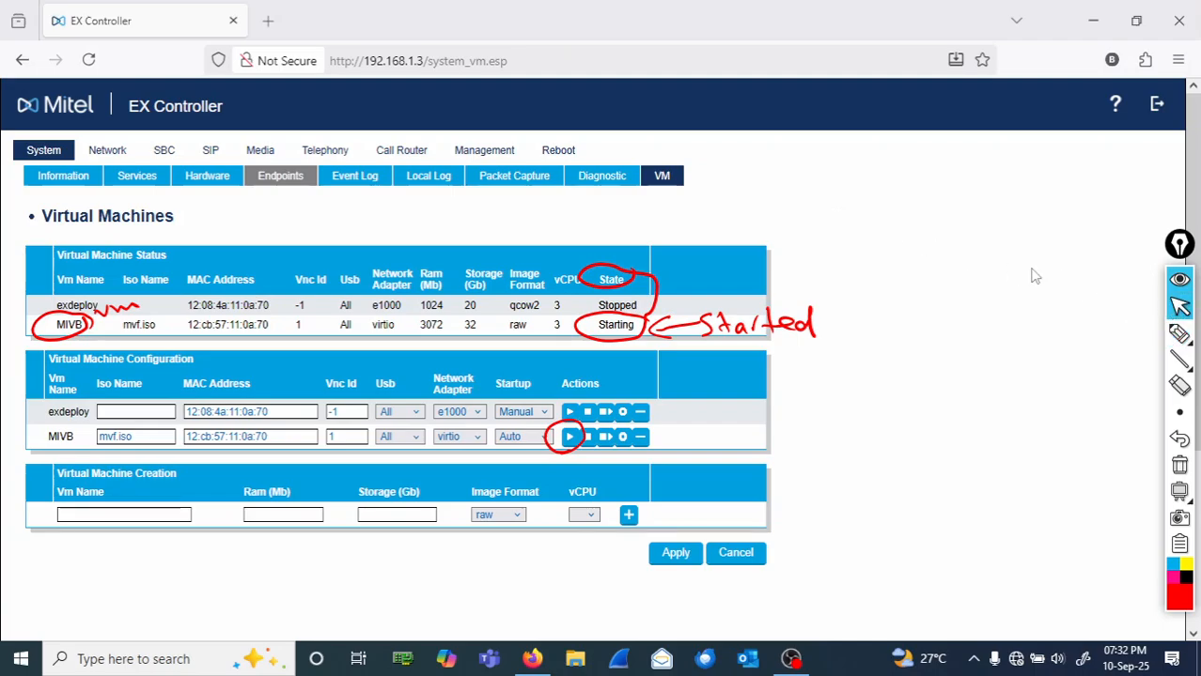
{"action": "left_click", "coordinate": [669, 185]}
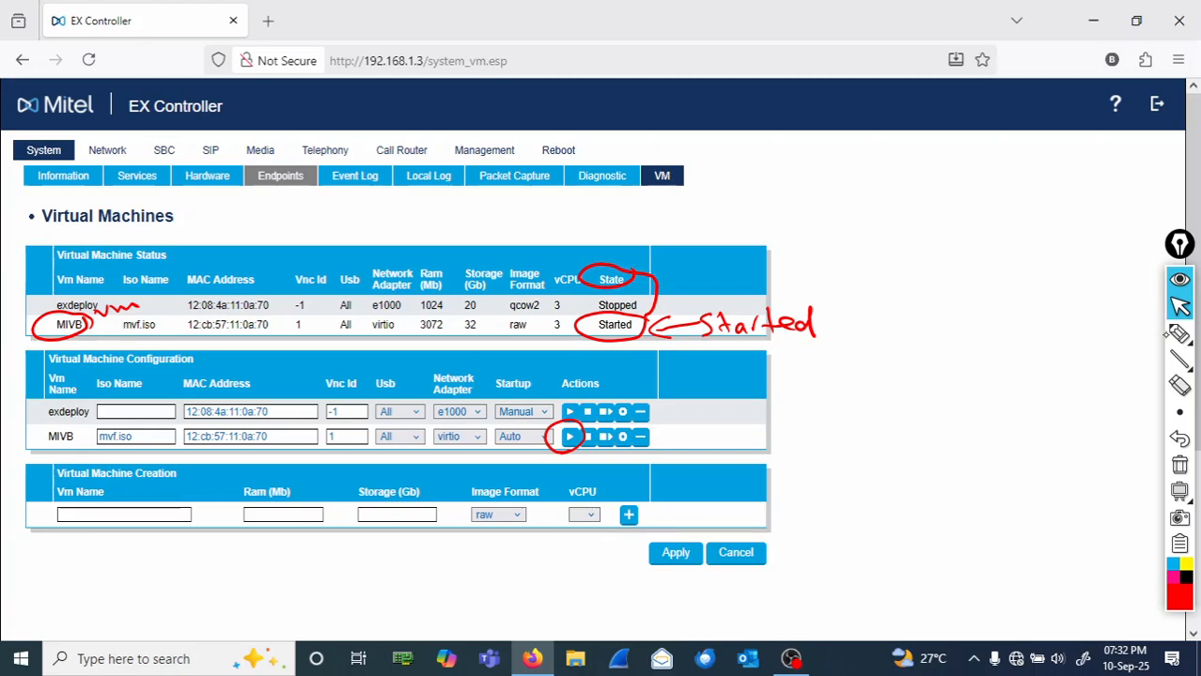
{"action": "left_click", "coordinate": [1179, 334]}
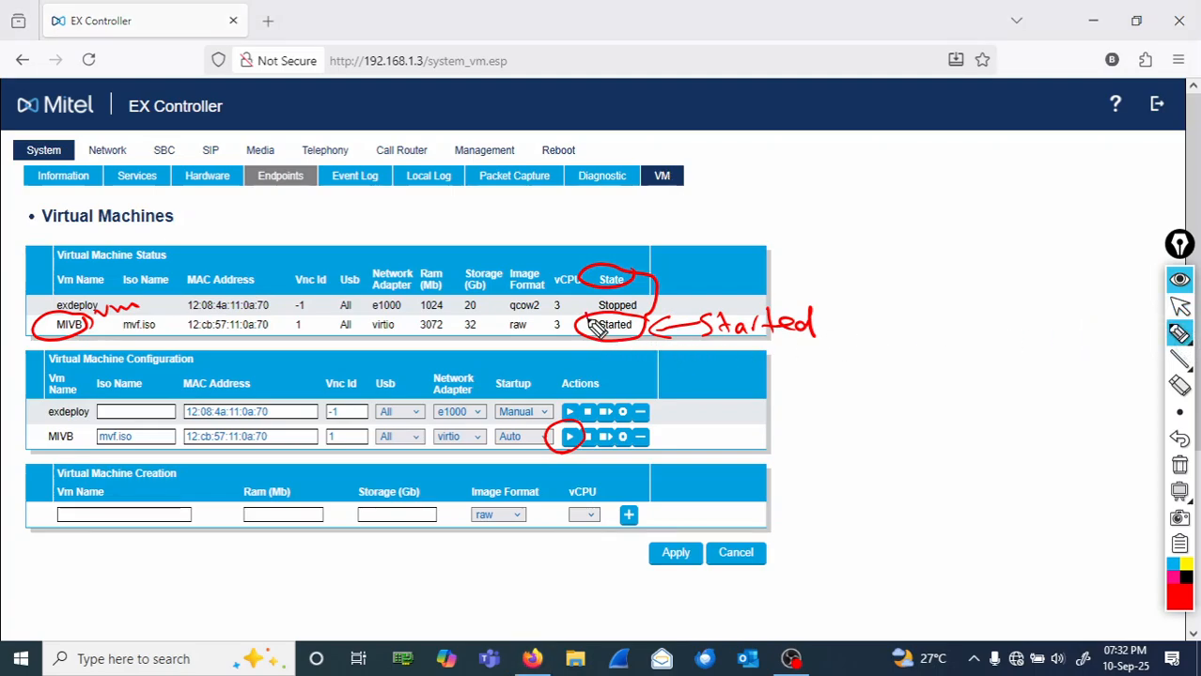
{"action": "mouse_move", "coordinate": [594, 324]}
{"action": "left_mouse_down"}
{"action": "mouse_move", "coordinate": [654, 350]}
{"action": "mouse_move", "coordinate": [648, 313]}
{"action": "mouse_move", "coordinate": [577, 325]}
{"action": "mouse_move", "coordinate": [632, 346]}
{"action": "left_mouse_up"}
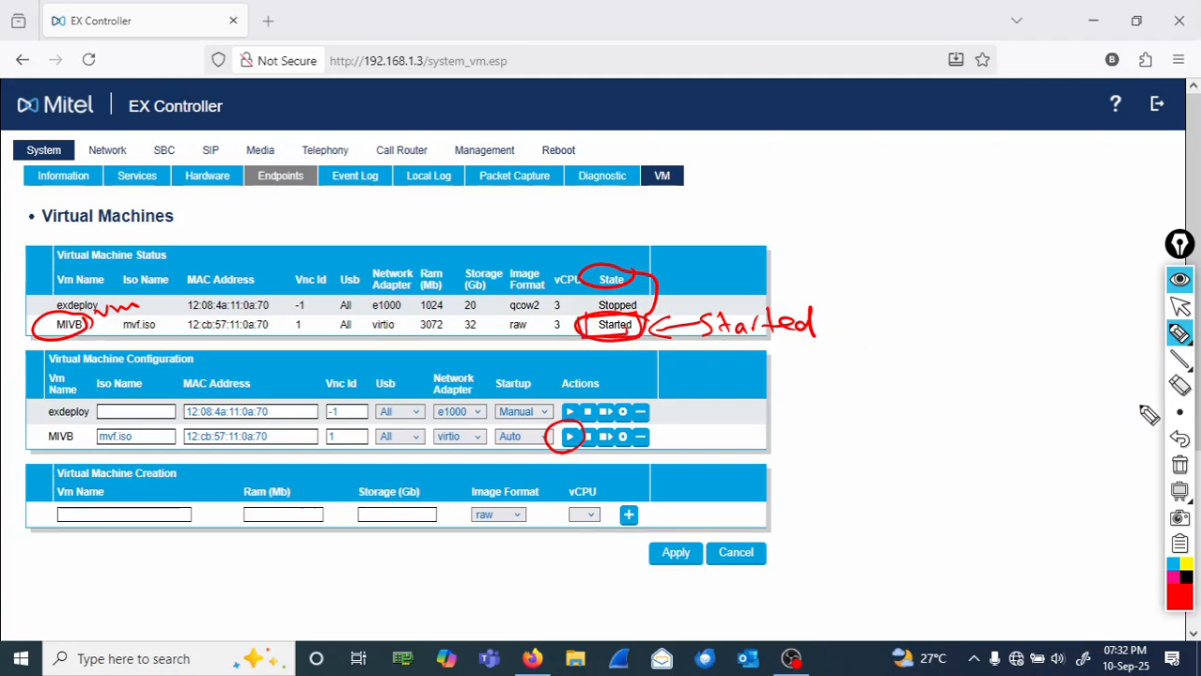
{"action": "left_click", "coordinate": [1181, 470]}
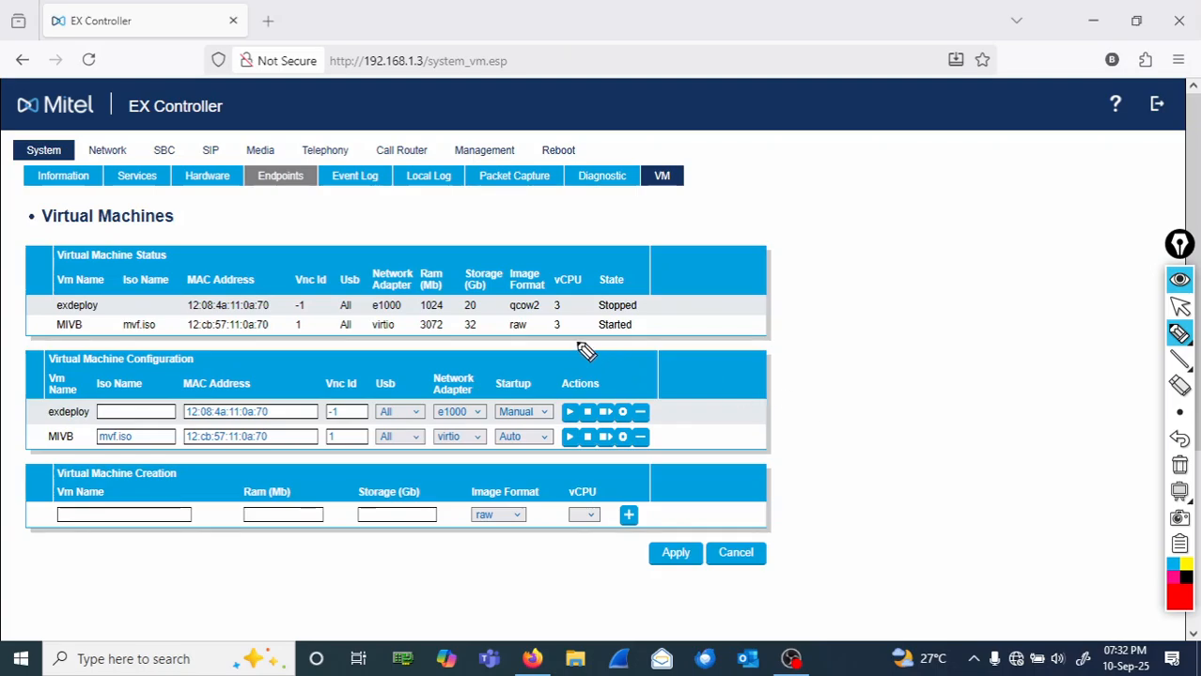
{"action": "mouse_move", "coordinate": [581, 312]}
{"action": "left_mouse_down"}
{"action": "mouse_move", "coordinate": [658, 344]}
{"action": "mouse_move", "coordinate": [635, 318]}
{"action": "mouse_move", "coordinate": [594, 314]}
{"action": "left_mouse_up"}
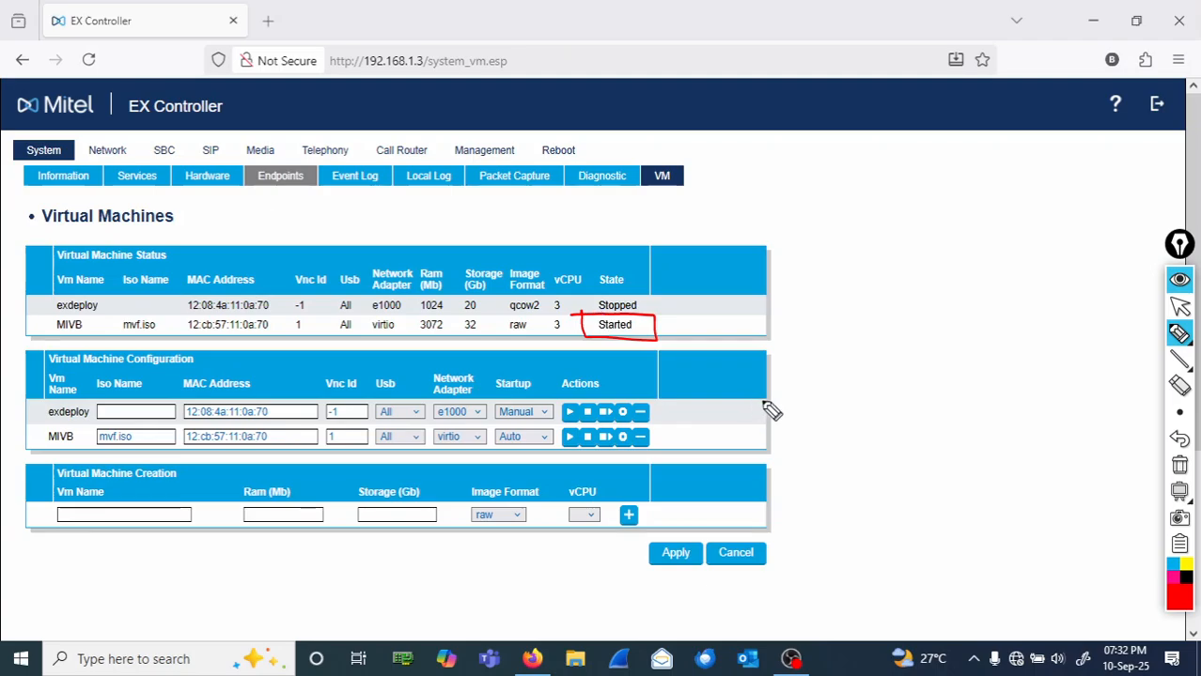
{"action": "left_click", "coordinate": [1180, 467]}
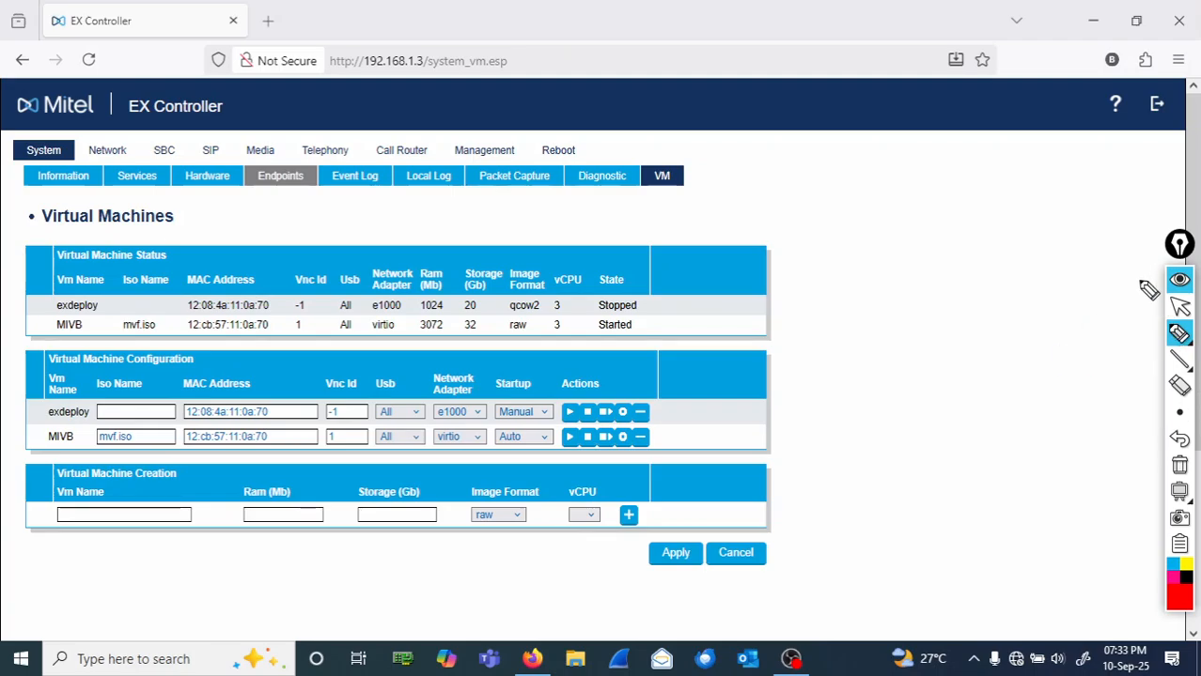
{"action": "left_click", "coordinate": [1180, 309]}
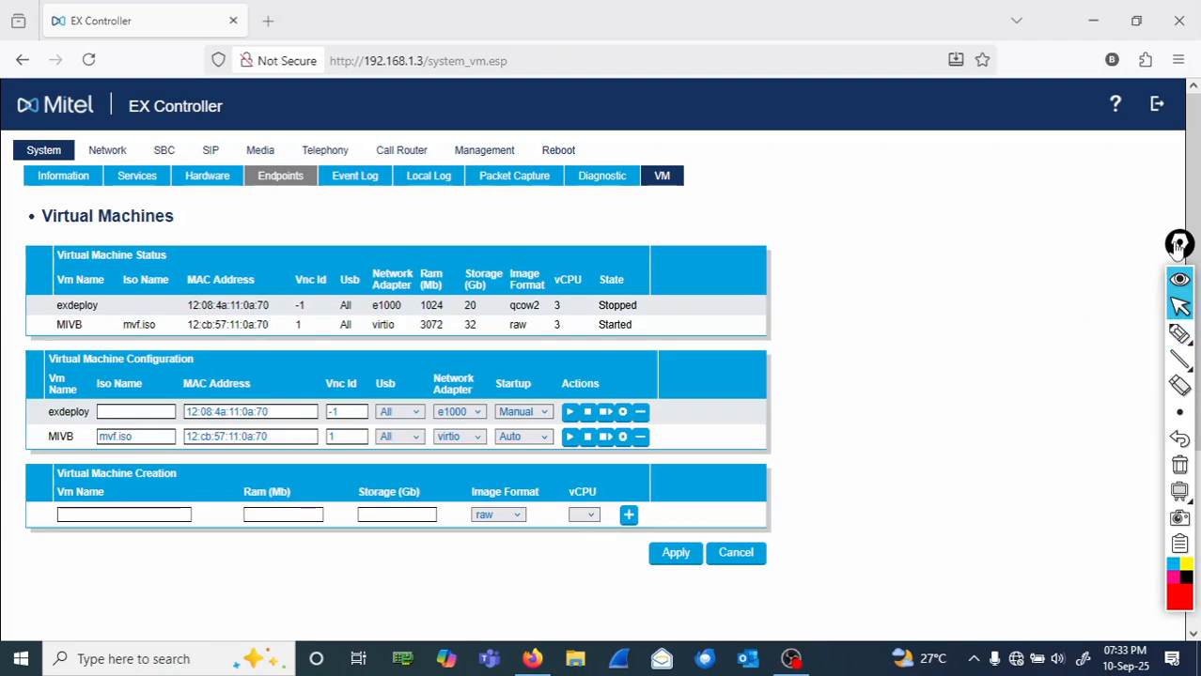
- Log out and handwrite 'Open our VNC viewer, Connect to the EX Controller IP address:1'
{"action": "left_click", "coordinate": [1152, 109]}
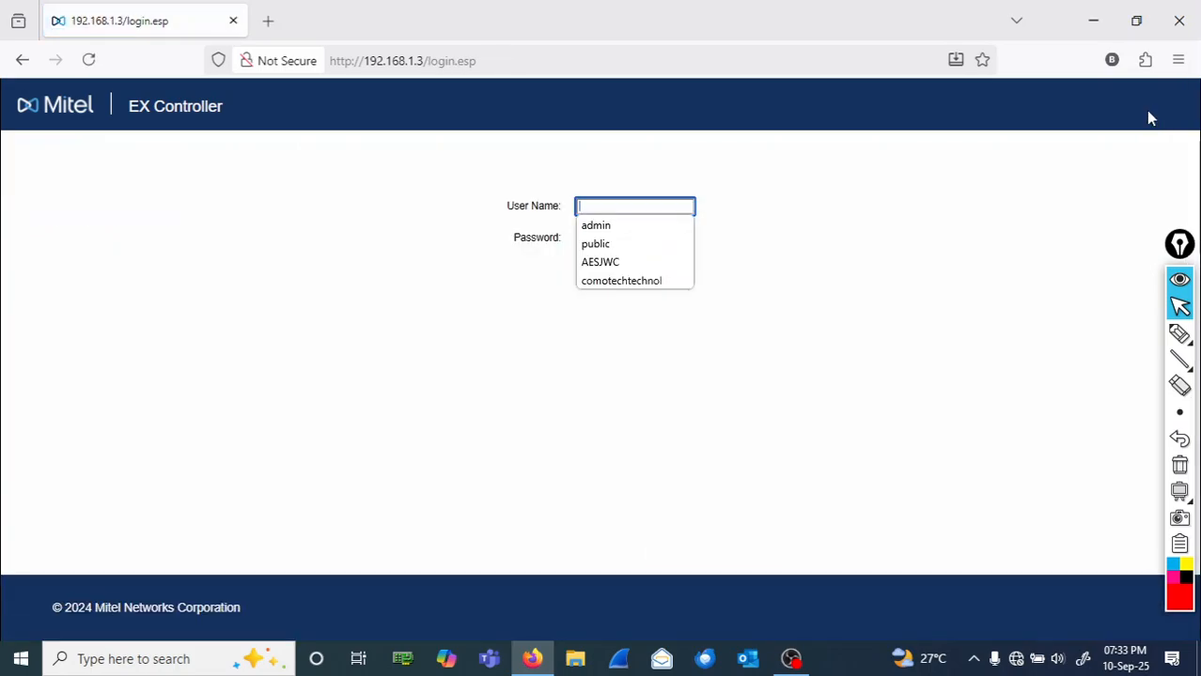
{"action": "left_click", "coordinate": [1180, 335]}
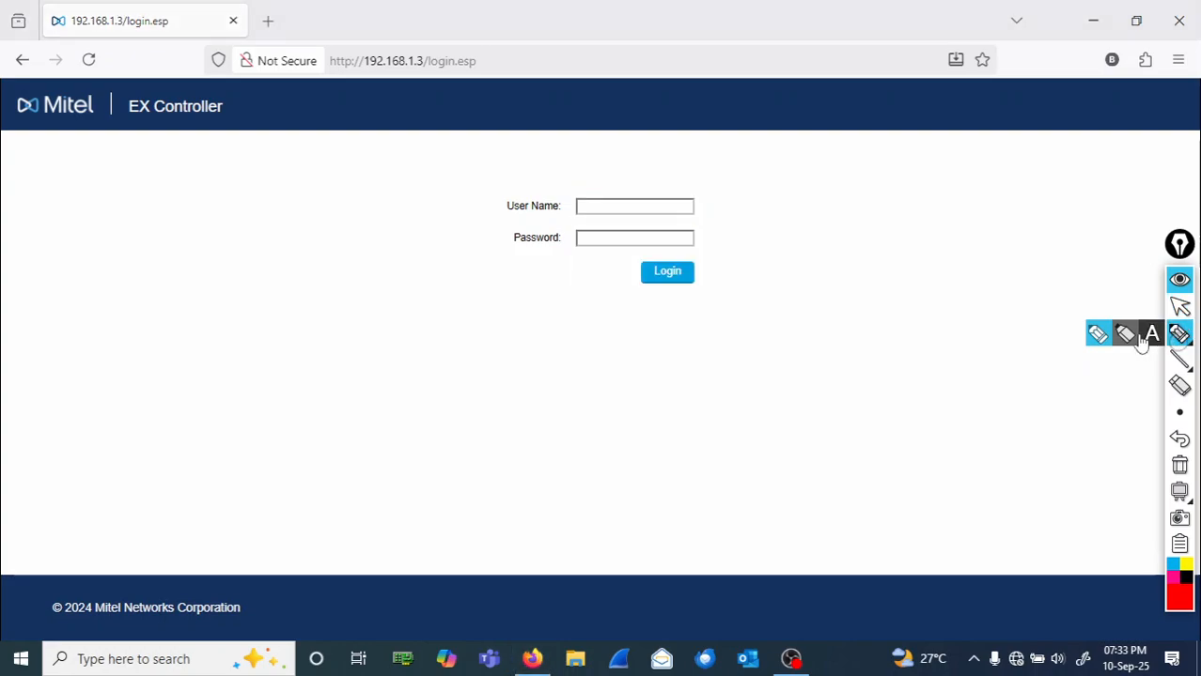
{"action": "mouse_move", "coordinate": [90, 246]}
{"action": "left_mouse_down"}
{"action": "mouse_move", "coordinate": [89, 258]}
{"action": "mouse_move", "coordinate": [217, 254]}
{"action": "mouse_move", "coordinate": [93, 335]}
{"action": "mouse_move", "coordinate": [154, 308]}
{"action": "mouse_move", "coordinate": [203, 325]}
{"action": "mouse_move", "coordinate": [303, 288]}
{"action": "left_mouse_up"}
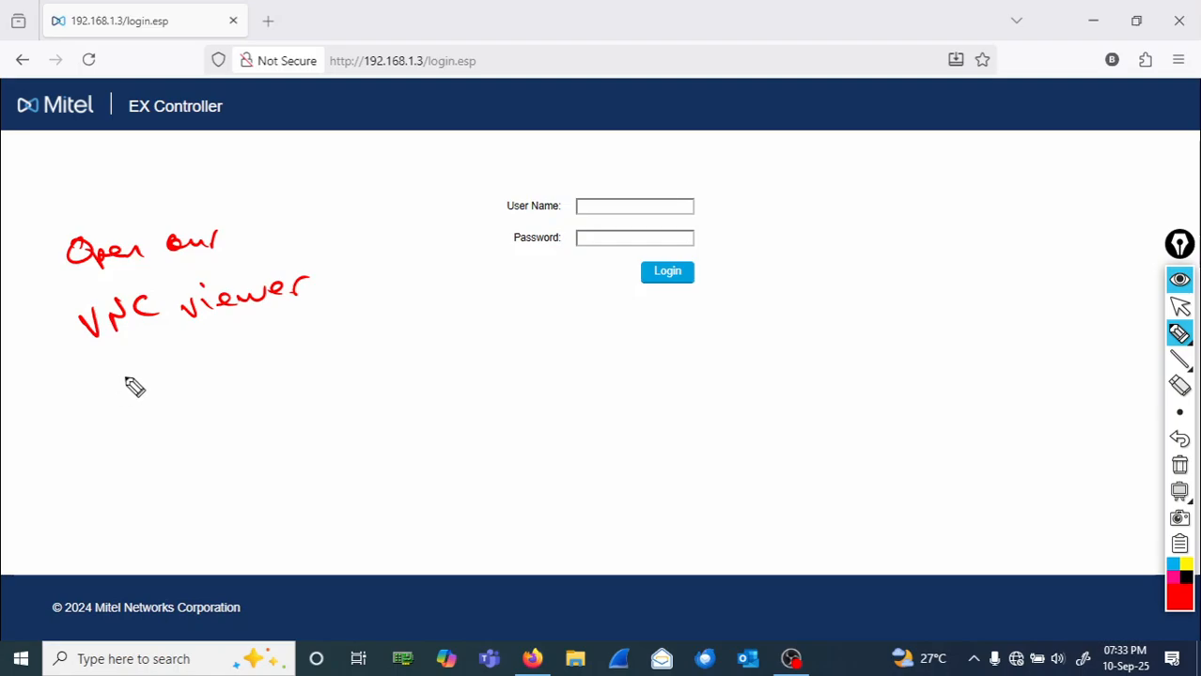
{"action": "mouse_move", "coordinate": [137, 375]}
{"action": "left_mouse_down"}
{"action": "mouse_move", "coordinate": [139, 392]}
{"action": "mouse_move", "coordinate": [186, 394]}
{"action": "mouse_move", "coordinate": [399, 374]}
{"action": "mouse_move", "coordinate": [370, 366]}
{"action": "mouse_move", "coordinate": [483, 348]}
{"action": "mouse_move", "coordinate": [549, 361]}
{"action": "mouse_move", "coordinate": [692, 340]}
{"action": "mouse_move", "coordinate": [825, 352]}
{"action": "left_mouse_up"}
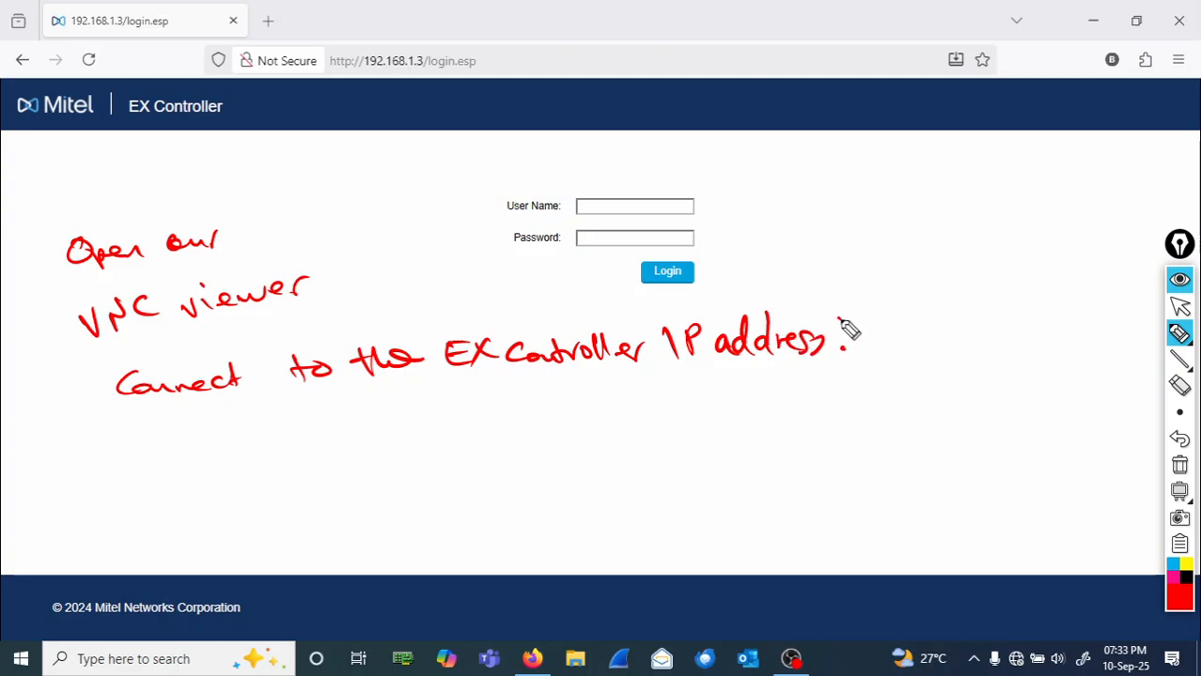
{"action": "left_click", "coordinate": [838, 321]}
{"action": "mouse_move", "coordinate": [876, 317]}
{"action": "left_mouse_down"}
{"action": "mouse_move", "coordinate": [875, 355]}
{"action": "mouse_move", "coordinate": [891, 357]}
{"action": "left_mouse_up"}
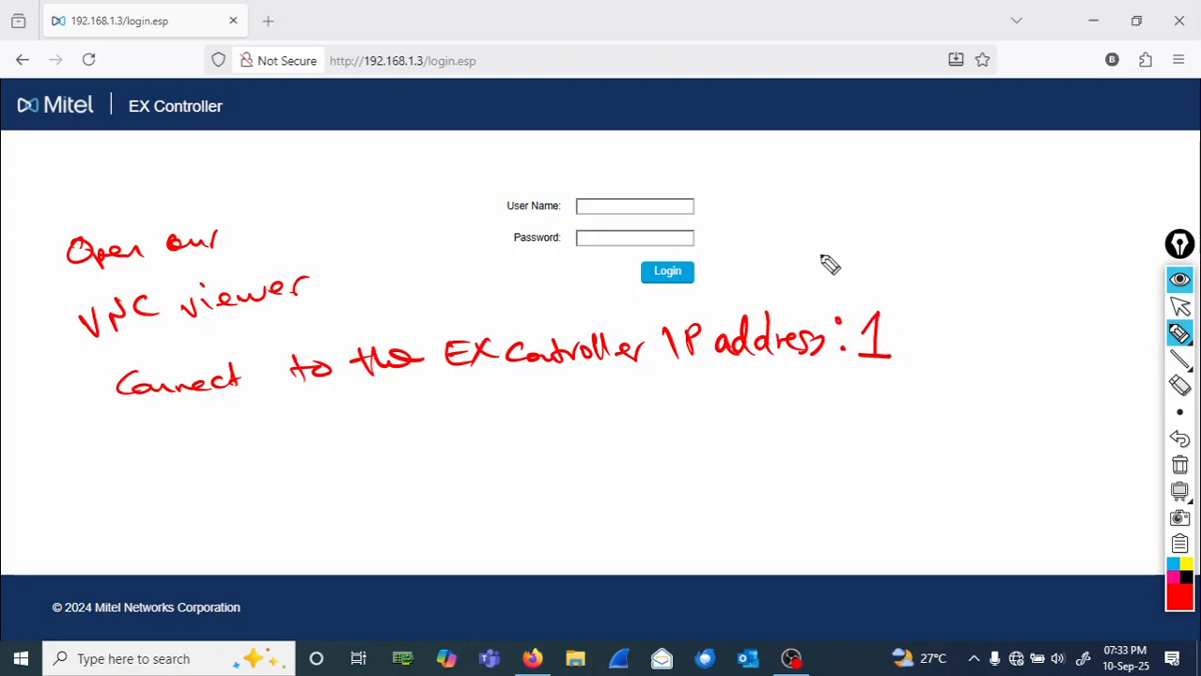
- Add 'VNC ID for MIVB', circle the 1 and underline MIVB, then erase all notes
{"action": "mouse_move", "coordinate": [821, 255]}
{"action": "left_mouse_down"}
{"action": "mouse_move", "coordinate": [825, 277]}
{"action": "mouse_move", "coordinate": [842, 244]}
{"action": "mouse_move", "coordinate": [856, 281]}
{"action": "mouse_move", "coordinate": [879, 251]}
{"action": "left_mouse_up"}
{"action": "left_click_drag", "start_coordinate": [900, 256], "coordinate": [906, 275]}
{"action": "mouse_move", "coordinate": [933, 254]}
{"action": "left_mouse_down"}
{"action": "mouse_move", "coordinate": [937, 279]}
{"action": "mouse_move", "coordinate": [959, 263]}
{"action": "mouse_move", "coordinate": [959, 278]}
{"action": "left_mouse_up"}
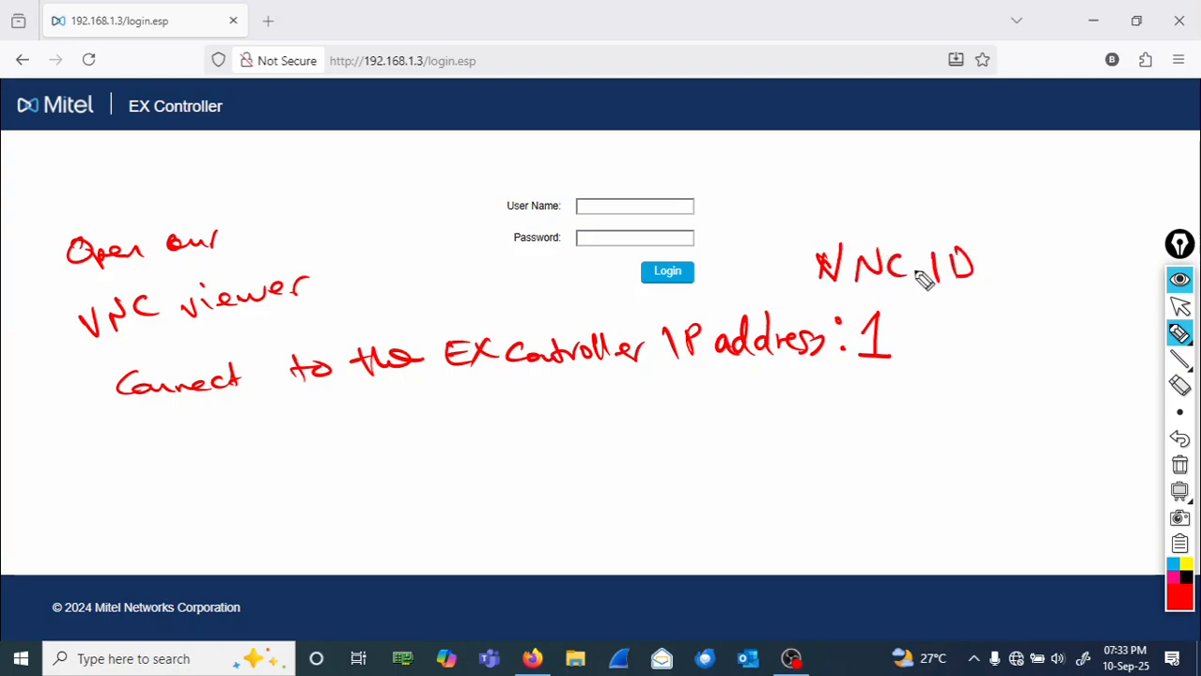
{"action": "mouse_move", "coordinate": [994, 215]}
{"action": "left_mouse_down"}
{"action": "mouse_move", "coordinate": [1000, 240]}
{"action": "mouse_move", "coordinate": [1071, 243]}
{"action": "mouse_move", "coordinate": [1095, 227]}
{"action": "mouse_move", "coordinate": [1095, 239]}
{"action": "left_mouse_up"}
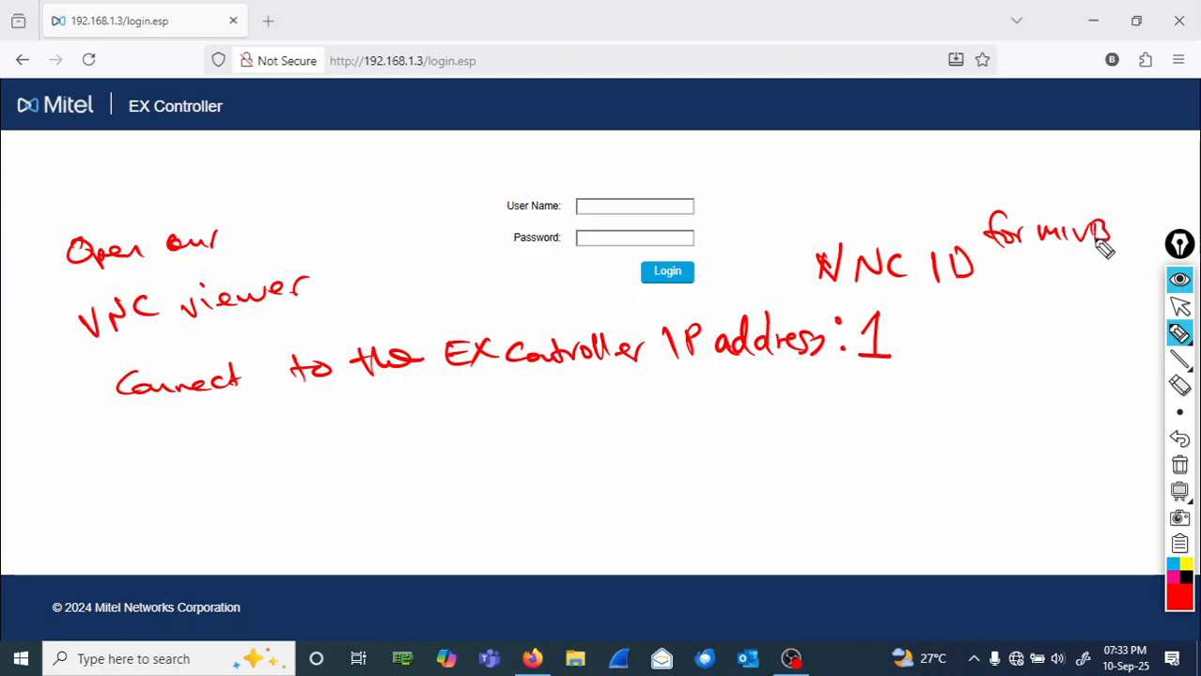
{"action": "mouse_move", "coordinate": [1001, 295]}
{"action": "left_mouse_down"}
{"action": "mouse_move", "coordinate": [816, 299]}
{"action": "mouse_move", "coordinate": [806, 235]}
{"action": "mouse_move", "coordinate": [947, 235]}
{"action": "mouse_move", "coordinate": [998, 289]}
{"action": "left_mouse_up"}
{"action": "mouse_move", "coordinate": [858, 302]}
{"action": "left_mouse_down"}
{"action": "mouse_move", "coordinate": [852, 389]}
{"action": "mouse_move", "coordinate": [923, 342]}
{"action": "mouse_move", "coordinate": [853, 306]}
{"action": "left_mouse_up"}
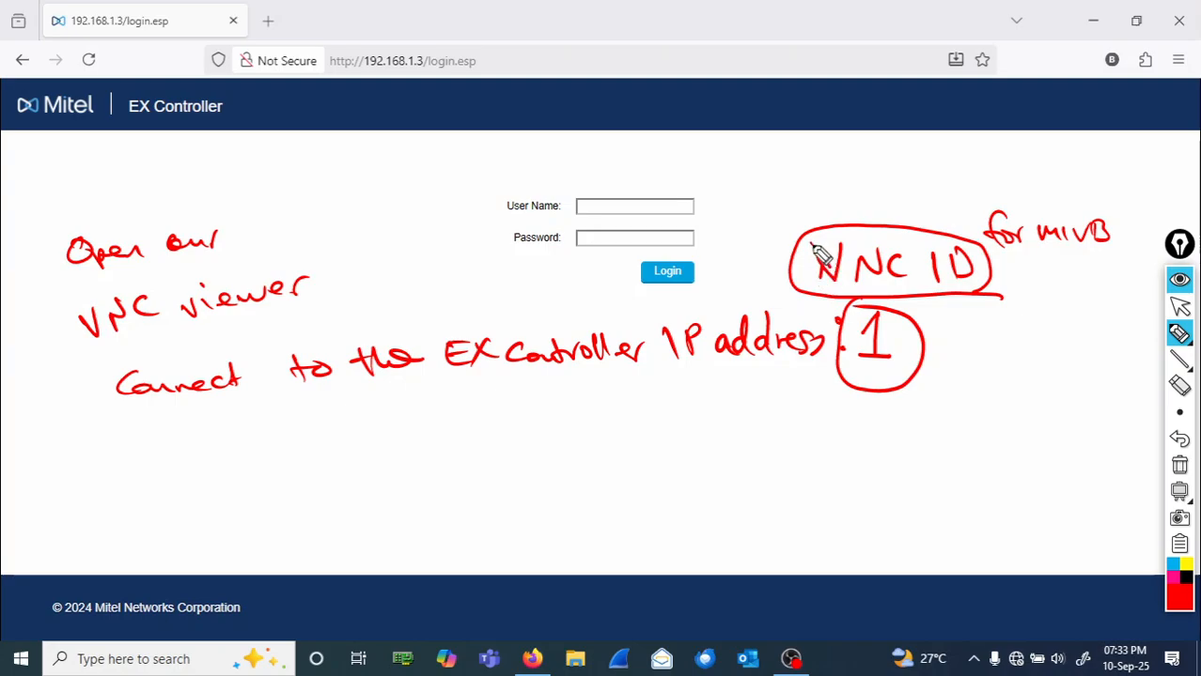
{"action": "mouse_move", "coordinate": [812, 244]}
{"action": "left_mouse_down"}
{"action": "mouse_move", "coordinate": [841, 257]}
{"action": "mouse_move", "coordinate": [832, 285]}
{"action": "left_mouse_up"}
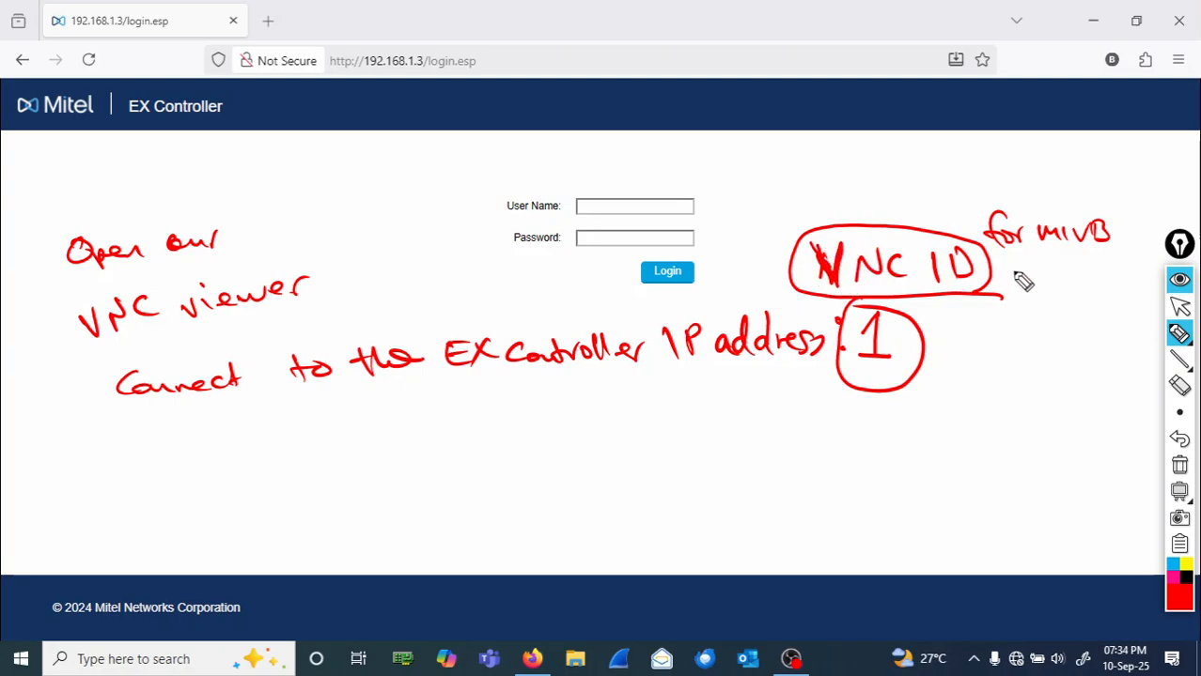
{"action": "mouse_move", "coordinate": [1016, 256]}
{"action": "left_mouse_down"}
{"action": "mouse_move", "coordinate": [1060, 271]}
{"action": "mouse_move", "coordinate": [1019, 267]}
{"action": "left_mouse_up"}
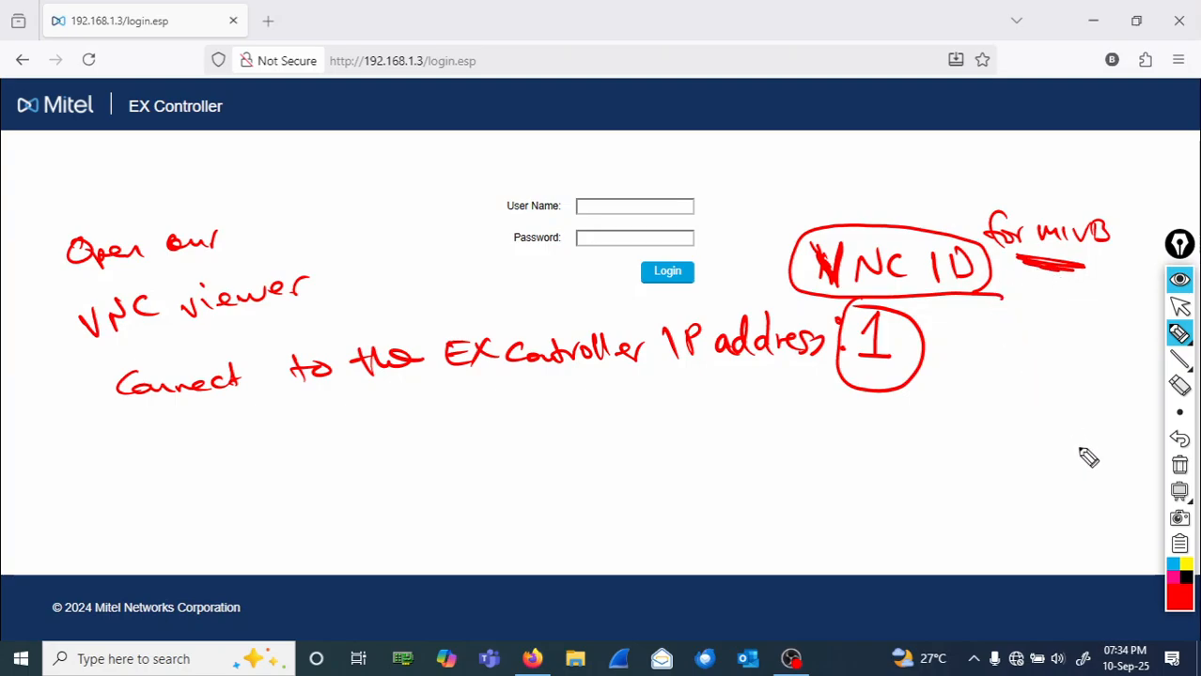
{"action": "left_click", "coordinate": [1180, 467]}
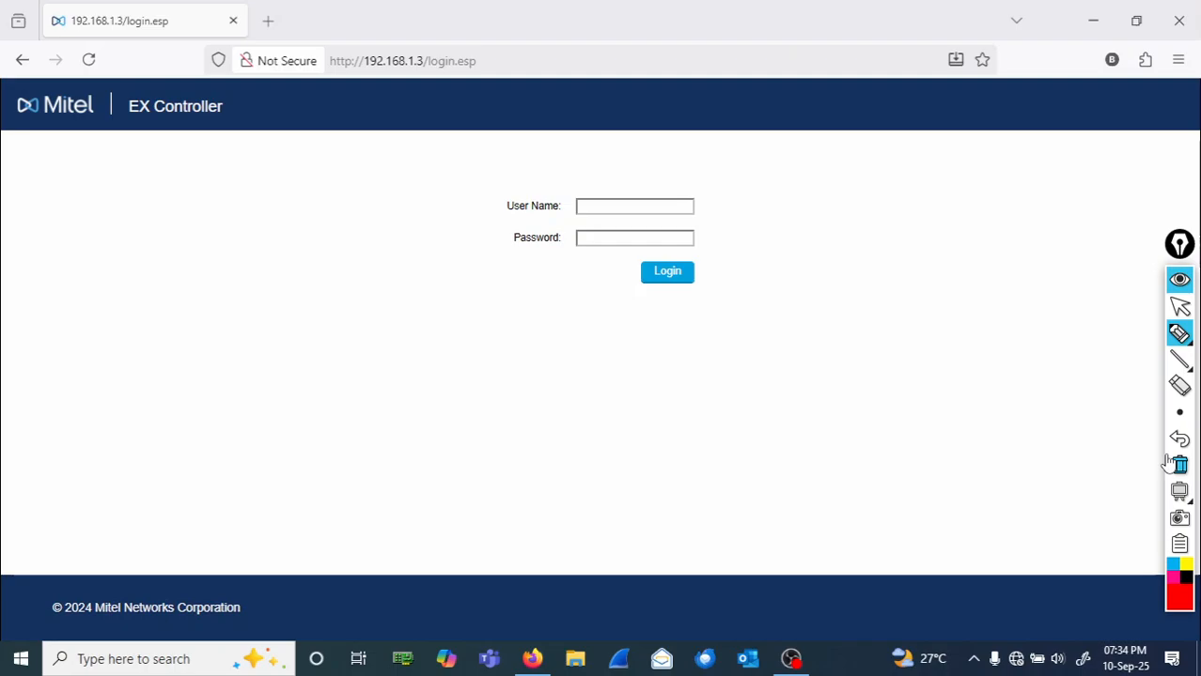
- Launch VNC Viewer from Windows search and connect to the server at 192.168.1.3:1
{"action": "left_click", "coordinate": [1181, 313]}
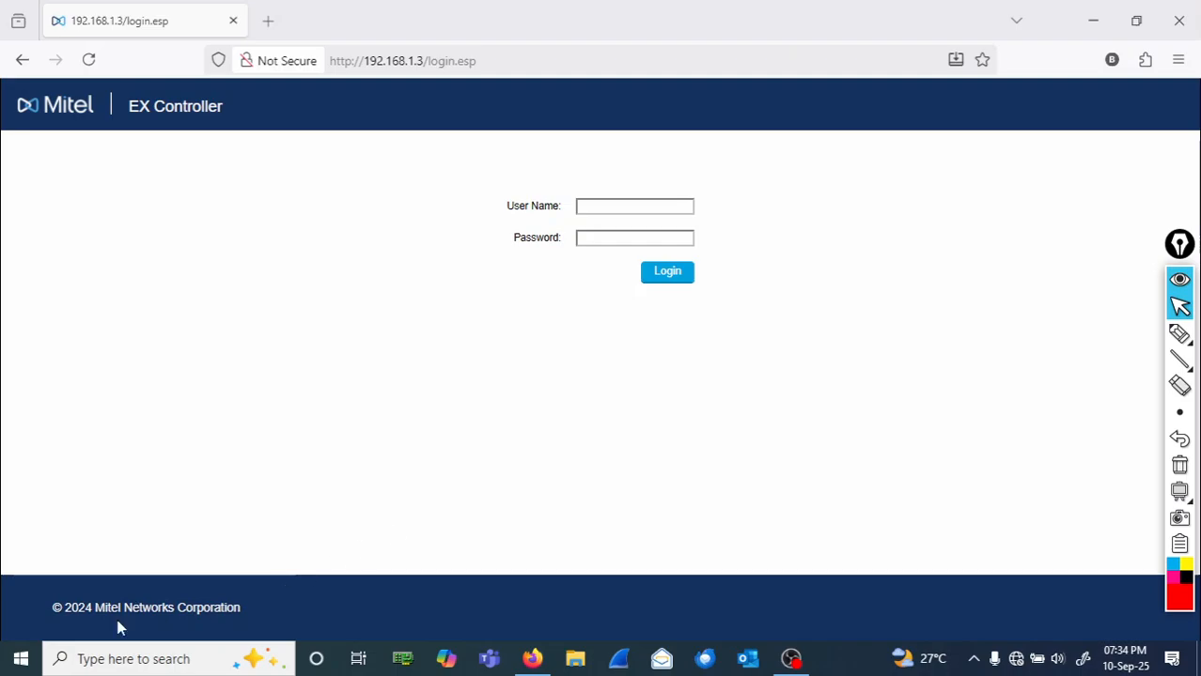
{"action": "left_click", "coordinate": [153, 664]}
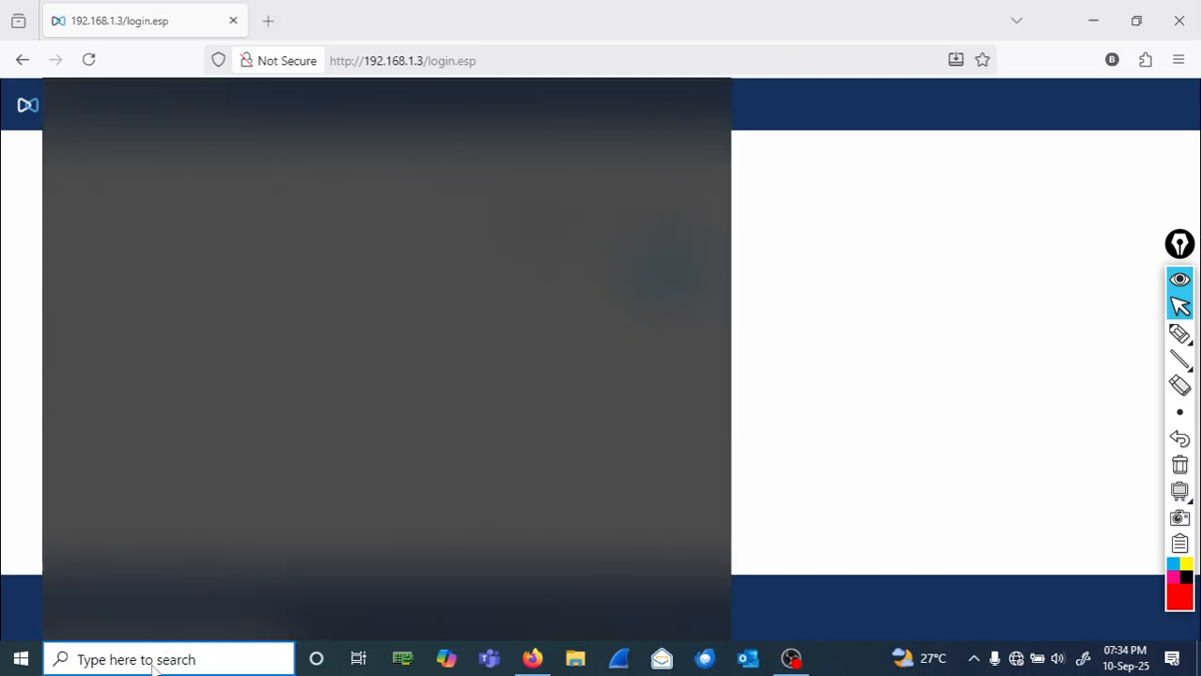
{"action": "type", "text": "vnc"}
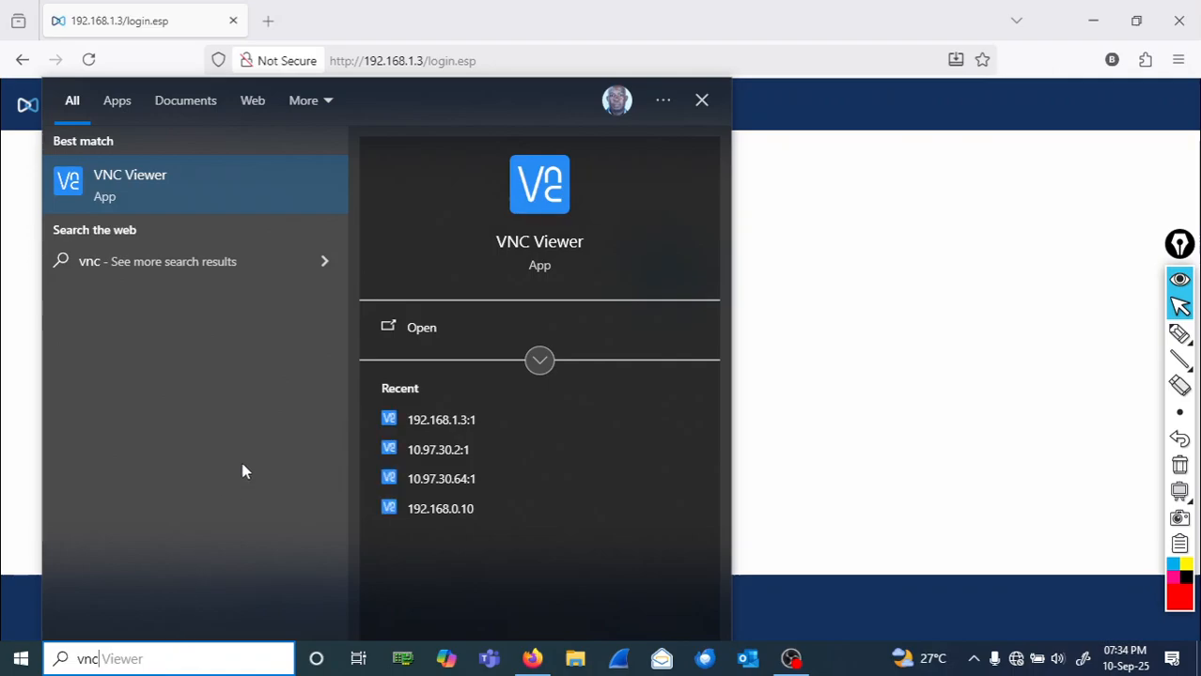
{"action": "left_click", "coordinate": [531, 210]}
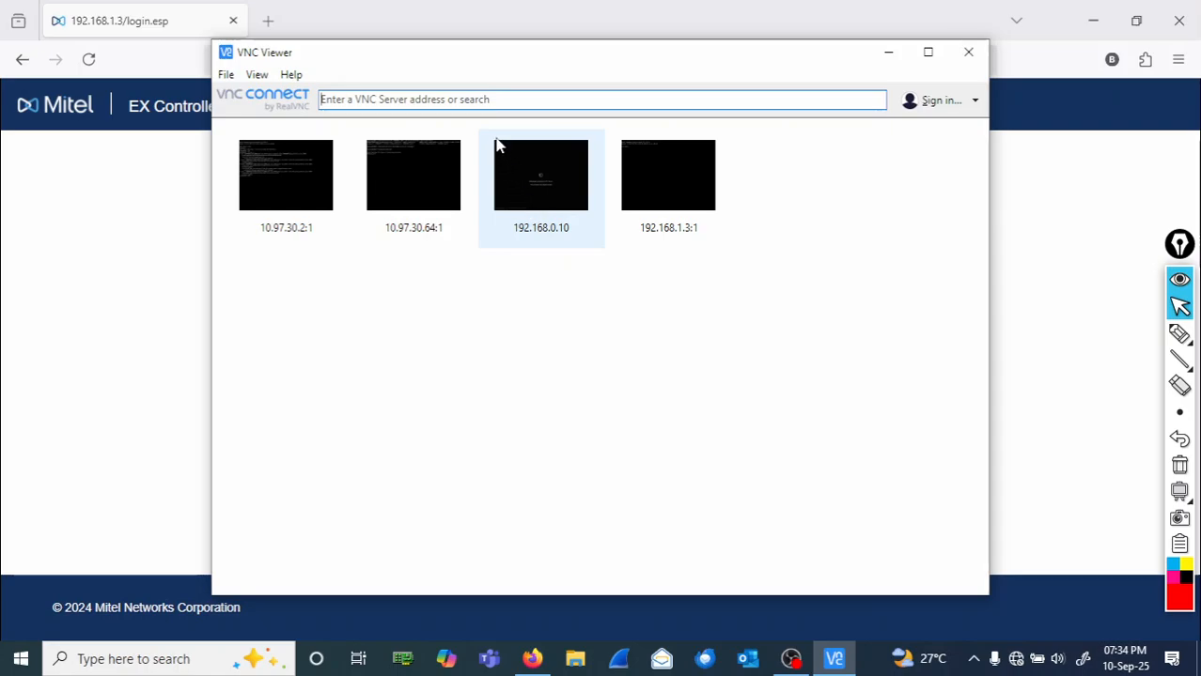
{"action": "left_click", "coordinate": [436, 102]}
{"action": "type", "text": "192.16"}
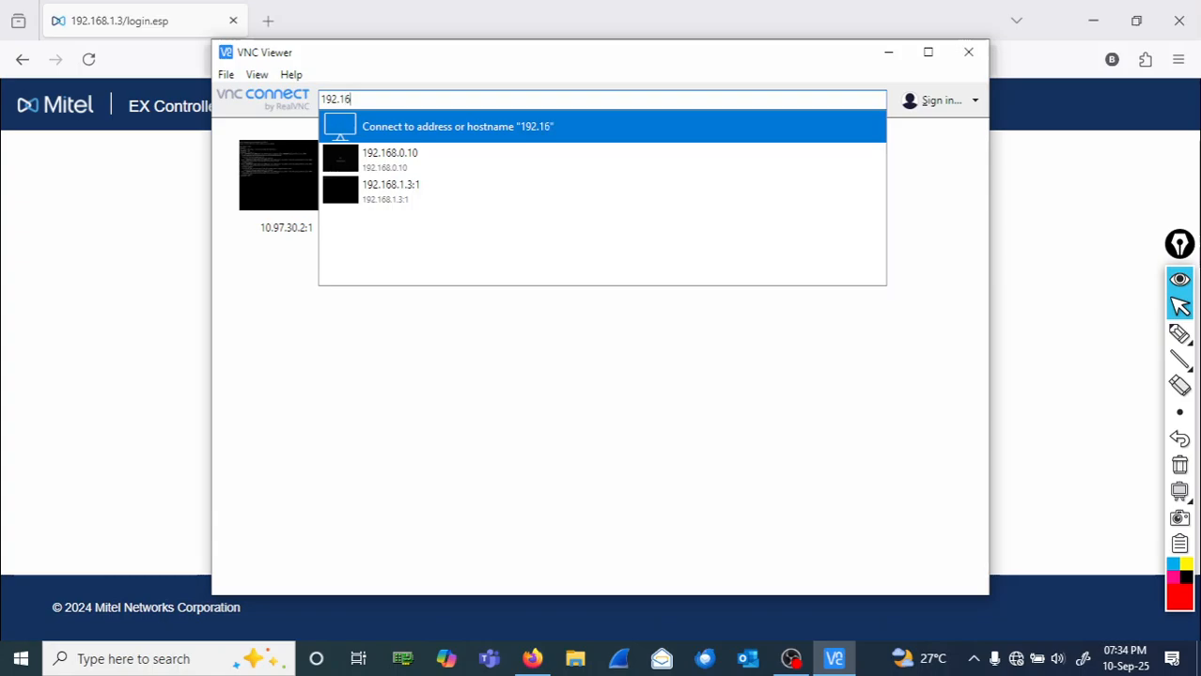
{"action": "type", "text": "8.1"}
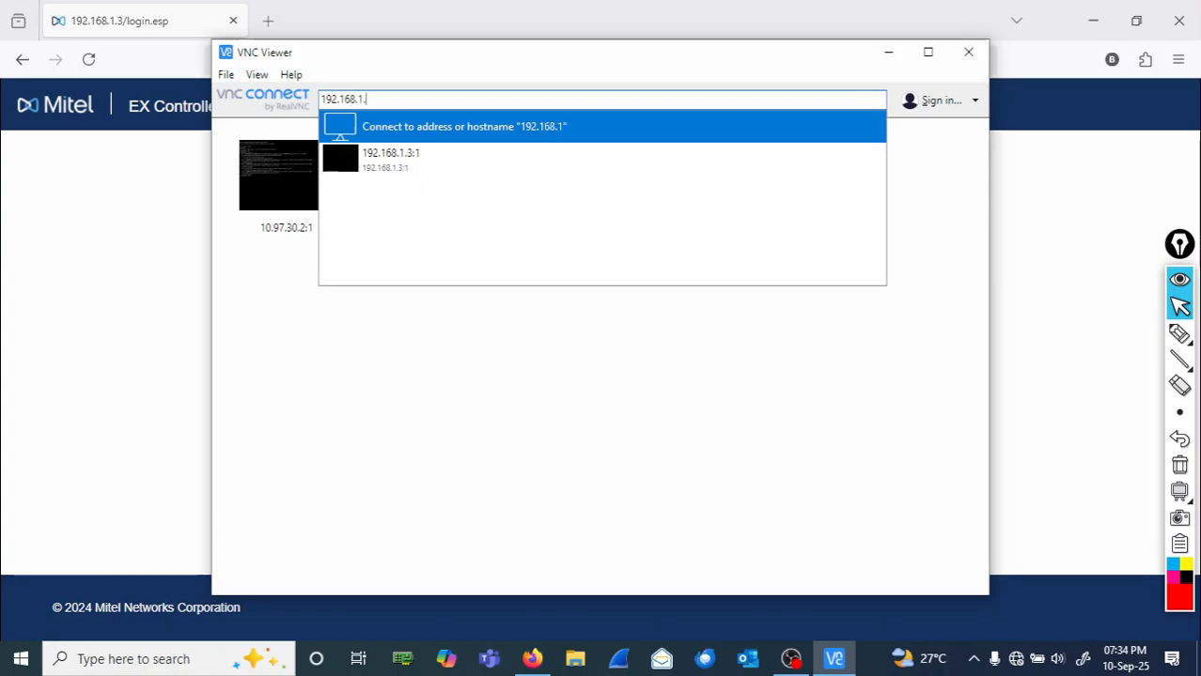
{"action": "type", "text": ".3:1"}
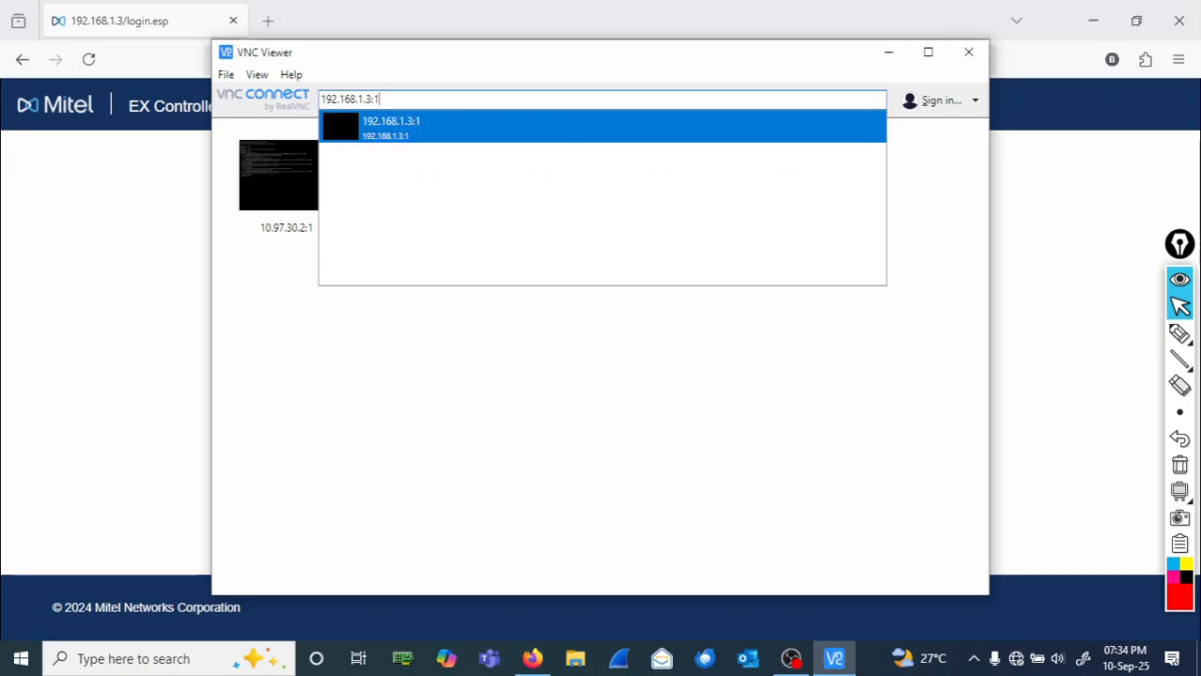
{"action": "left_click", "coordinate": [431, 129]}
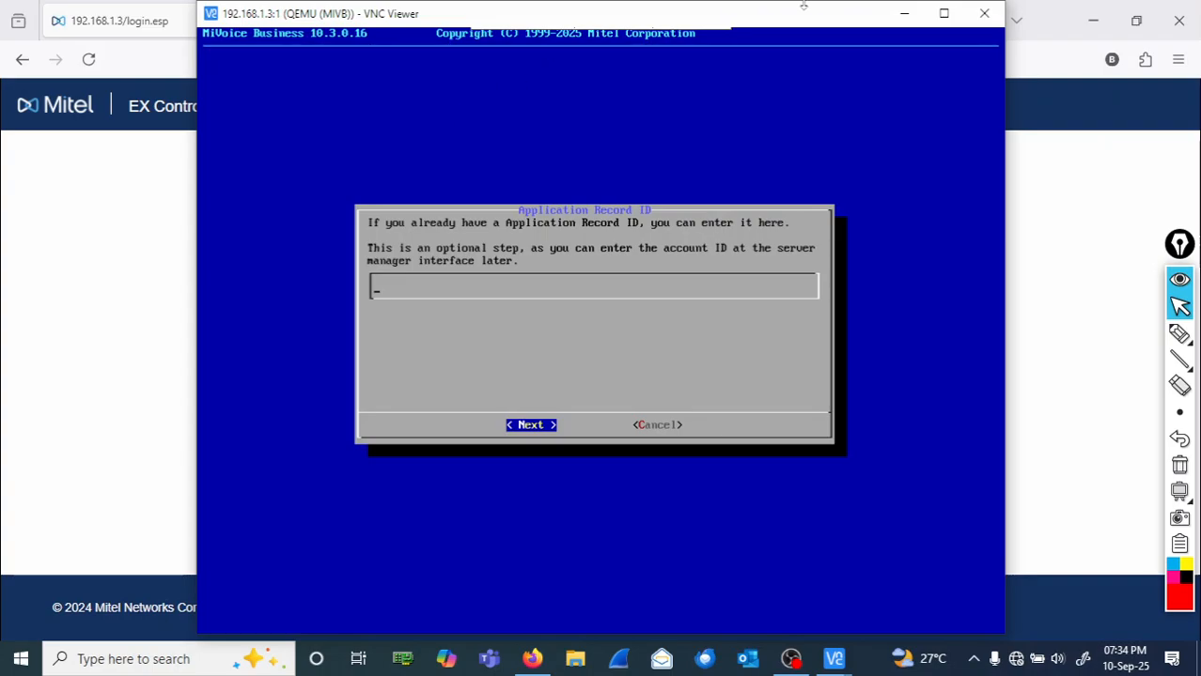
- Close Firefox, maximize the VNC window and cancel the Application Record ID dialog
{"action": "left_click", "coordinate": [1180, 19]}
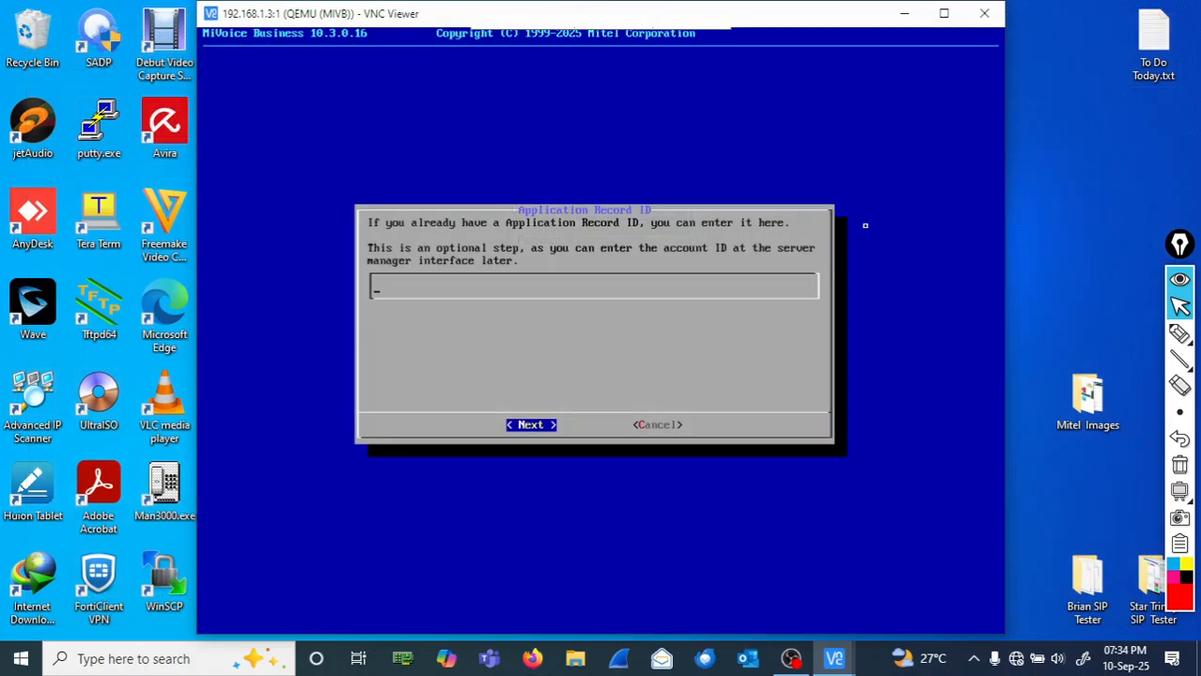
{"action": "left_click", "coordinate": [944, 14]}
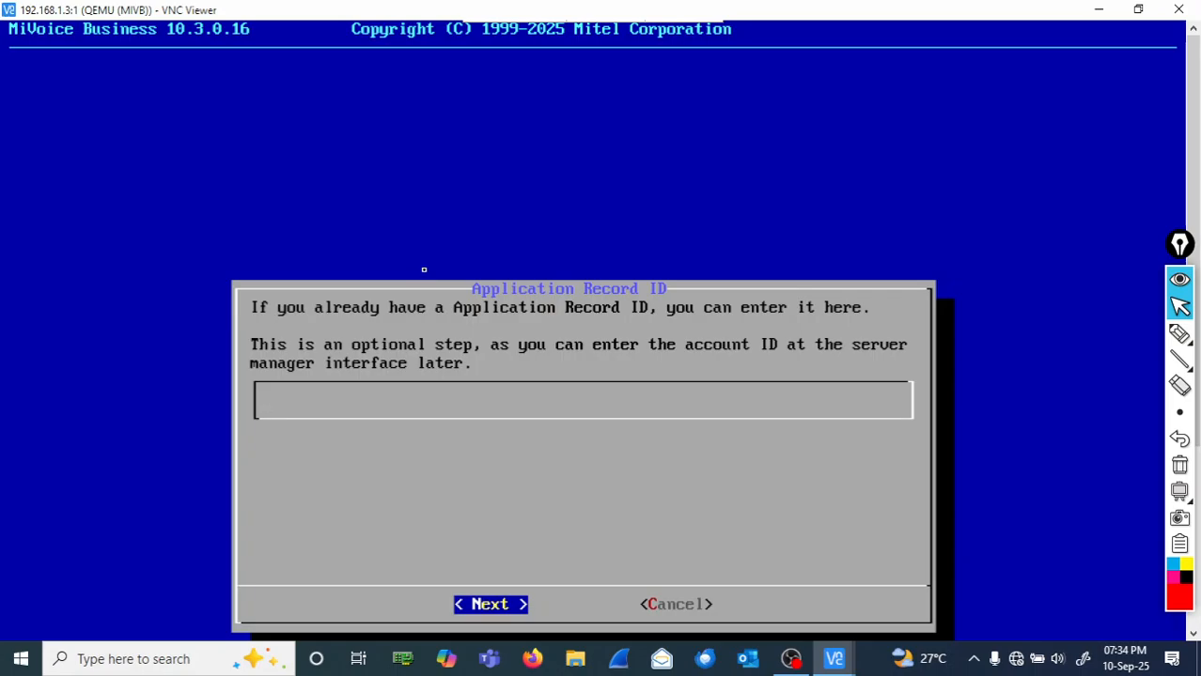
{"action": "key", "text": "Tab"}
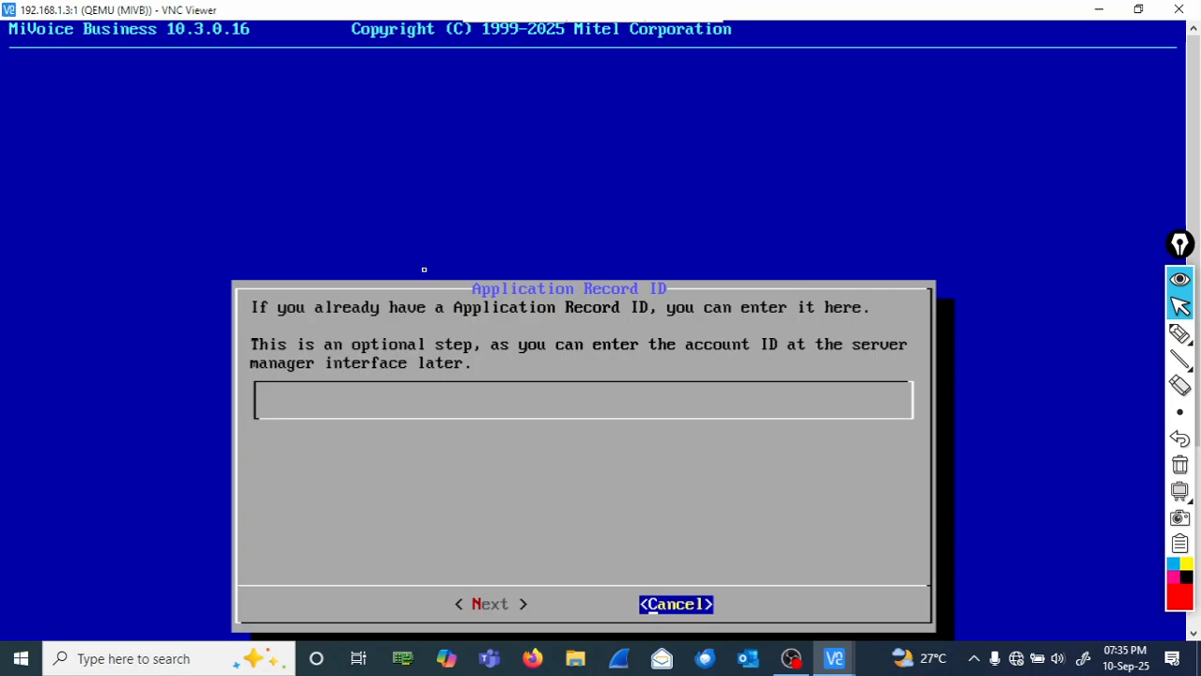
{"action": "key", "text": "Return"}
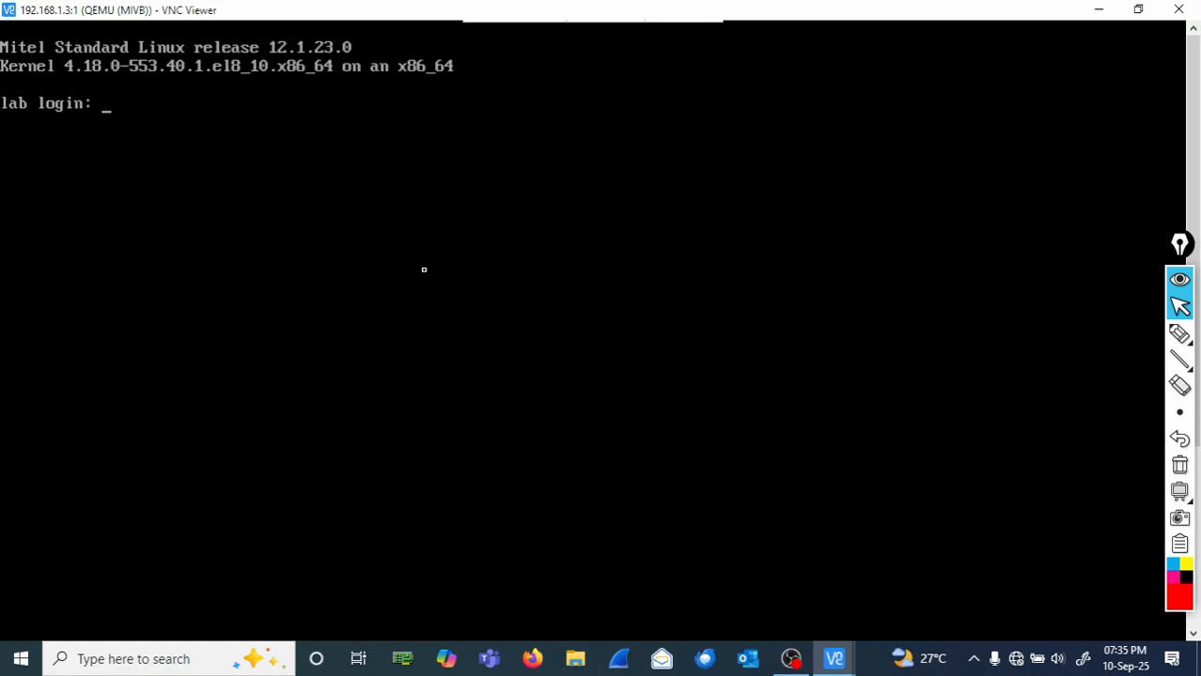
- Handwrite 'Terminal Console', 'user =' and 'password =' in red ink beside the login prompt
{"action": "left_click", "coordinate": [1179, 334]}
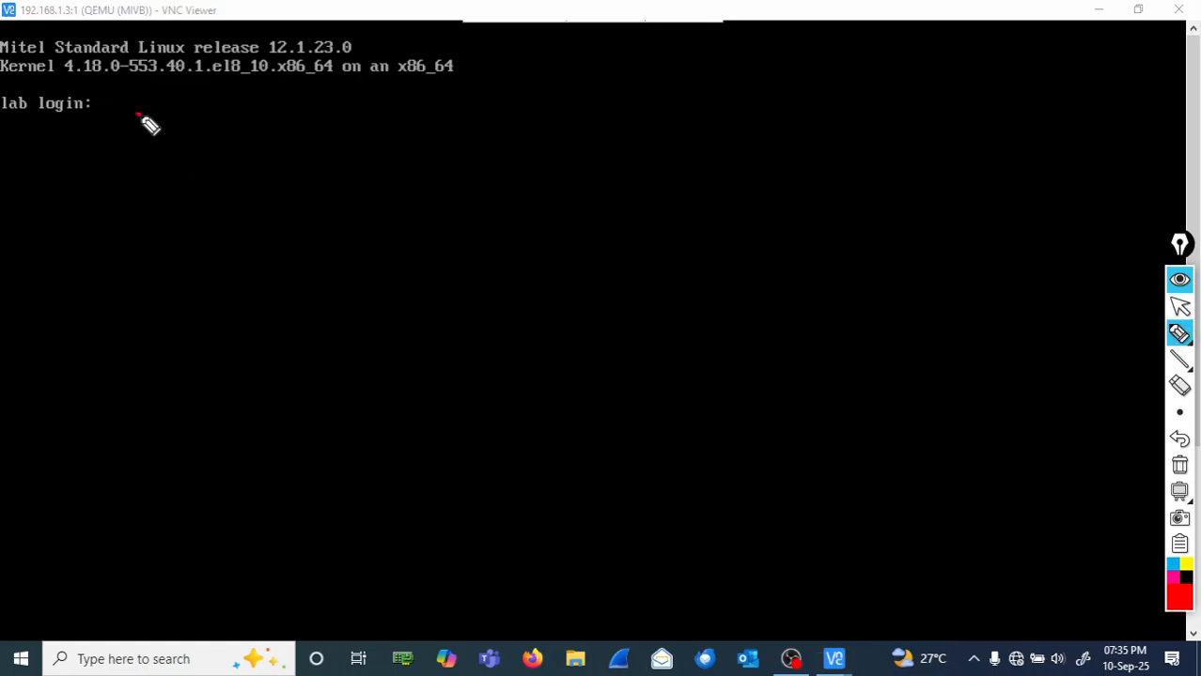
{"action": "left_click_drag", "start_coordinate": [137, 113], "coordinate": [195, 110]}
{"action": "mouse_move", "coordinate": [165, 115]}
{"action": "left_mouse_down"}
{"action": "mouse_move", "coordinate": [172, 152]}
{"action": "mouse_move", "coordinate": [348, 154]}
{"action": "left_mouse_up"}
{"action": "left_click_drag", "start_coordinate": [467, 125], "coordinate": [469, 132]}
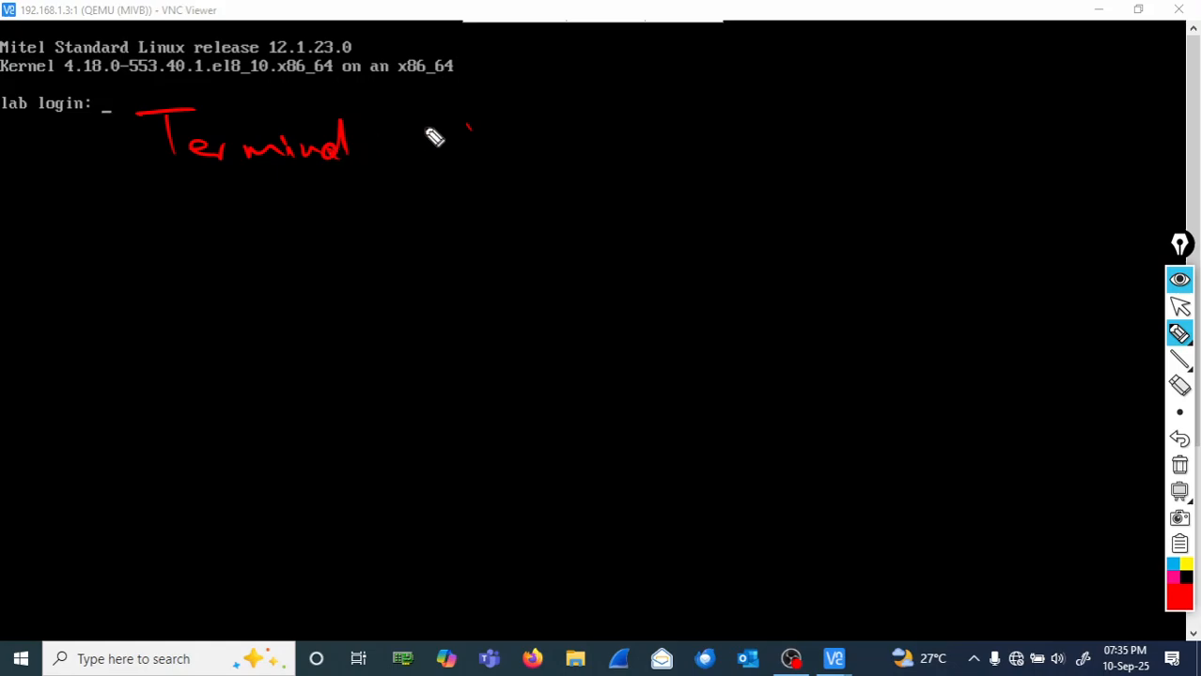
{"action": "mouse_move", "coordinate": [441, 120]}
{"action": "left_mouse_down"}
{"action": "mouse_move", "coordinate": [446, 164]}
{"action": "mouse_move", "coordinate": [476, 149]}
{"action": "mouse_move", "coordinate": [617, 141]}
{"action": "left_mouse_up"}
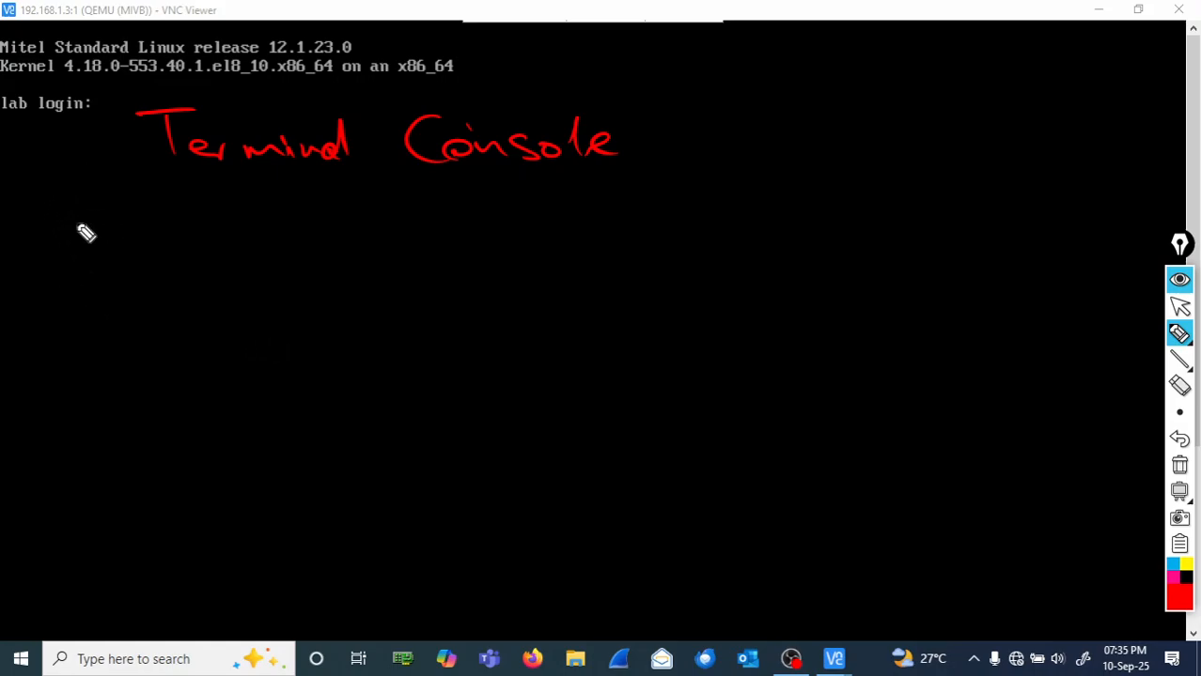
{"action": "mouse_move", "coordinate": [116, 197]}
{"action": "left_mouse_down"}
{"action": "mouse_move", "coordinate": [119, 228]}
{"action": "mouse_move", "coordinate": [131, 223]}
{"action": "mouse_move", "coordinate": [161, 249]}
{"action": "mouse_move", "coordinate": [207, 225]}
{"action": "mouse_move", "coordinate": [349, 230]}
{"action": "mouse_move", "coordinate": [365, 215]}
{"action": "mouse_move", "coordinate": [432, 213]}
{"action": "left_mouse_up"}
{"action": "left_click_drag", "start_coordinate": [408, 227], "coordinate": [562, 209]}
{"action": "mouse_move", "coordinate": [173, 300]}
{"action": "left_mouse_down"}
{"action": "mouse_move", "coordinate": [198, 314]}
{"action": "mouse_move", "coordinate": [243, 301]}
{"action": "left_mouse_up"}
{"action": "mouse_move", "coordinate": [297, 308]}
{"action": "left_mouse_down"}
{"action": "mouse_move", "coordinate": [325, 298]}
{"action": "mouse_move", "coordinate": [331, 275]}
{"action": "mouse_move", "coordinate": [393, 279]}
{"action": "left_mouse_up"}
{"action": "left_click_drag", "start_coordinate": [372, 290], "coordinate": [395, 289]}
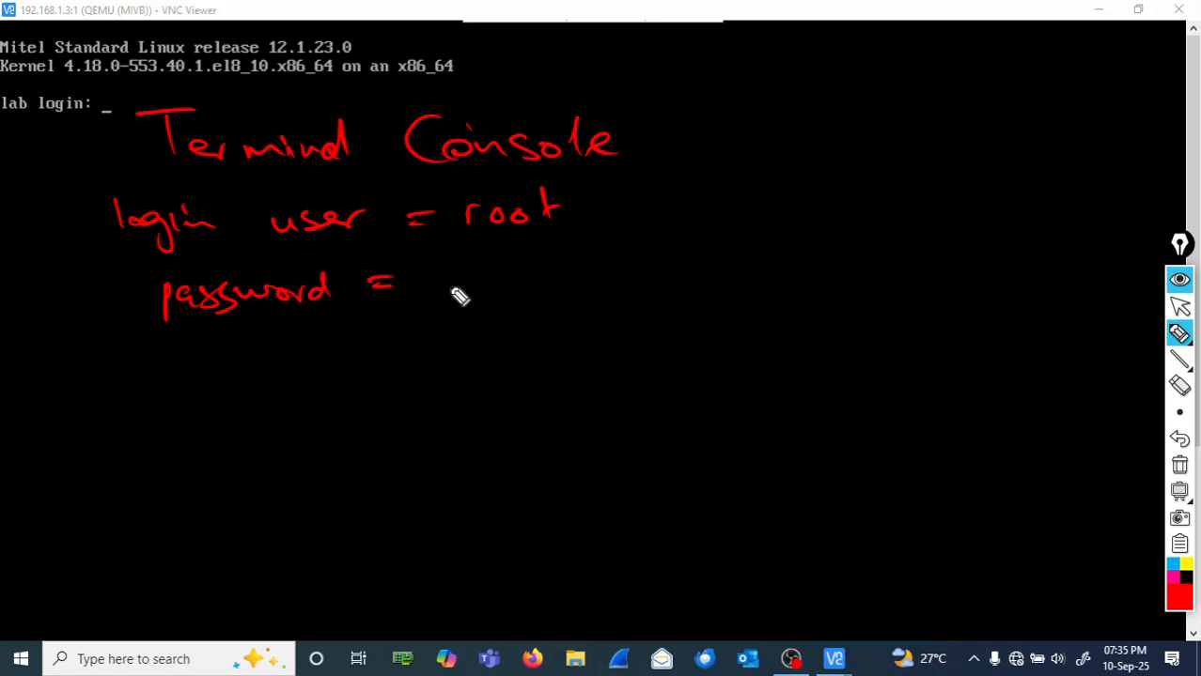
{"action": "left_click_drag", "start_coordinate": [443, 276], "coordinate": [544, 282]}
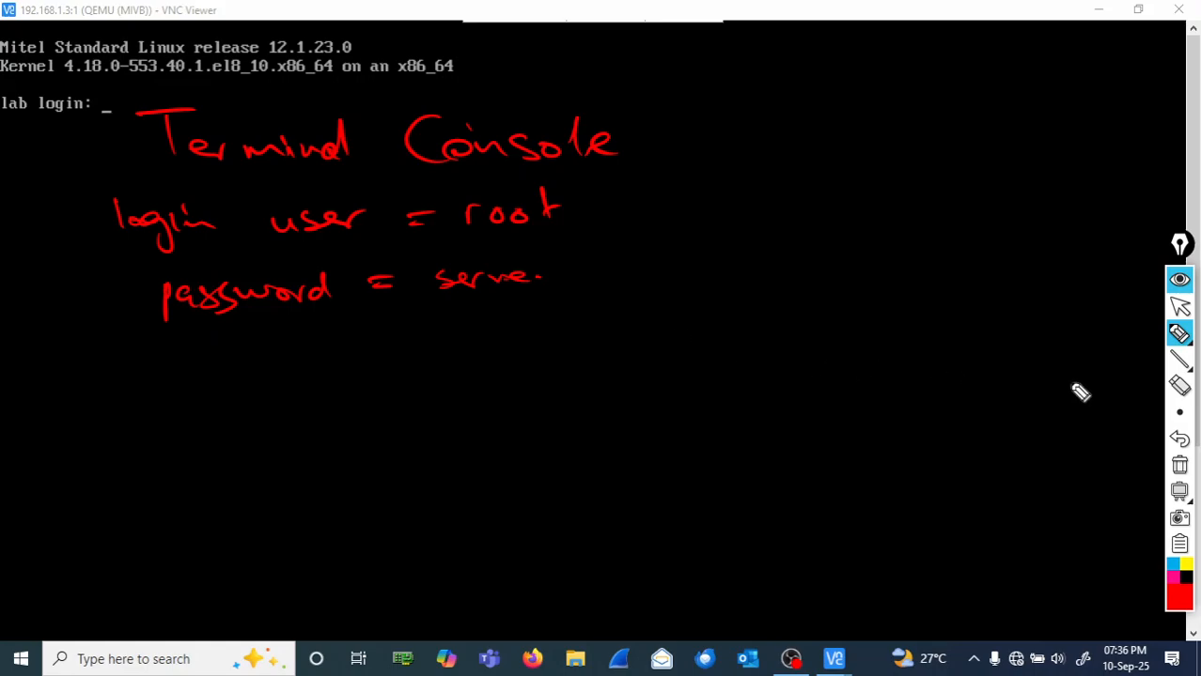
- Erase the miswritten word, write 'root password' after 'password =', then clear all ink
{"action": "left_click", "coordinate": [1179, 385]}
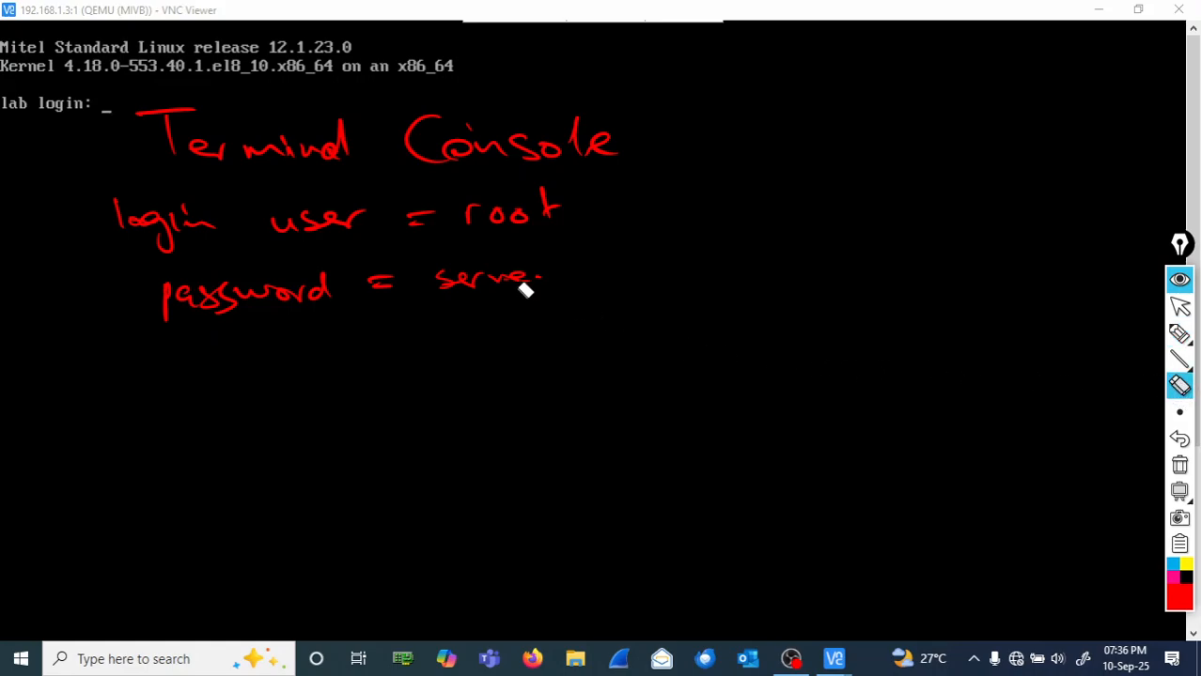
{"action": "mouse_move", "coordinate": [526, 285]}
{"action": "left_mouse_down"}
{"action": "mouse_move", "coordinate": [453, 292]}
{"action": "mouse_move", "coordinate": [496, 263]}
{"action": "left_mouse_up"}
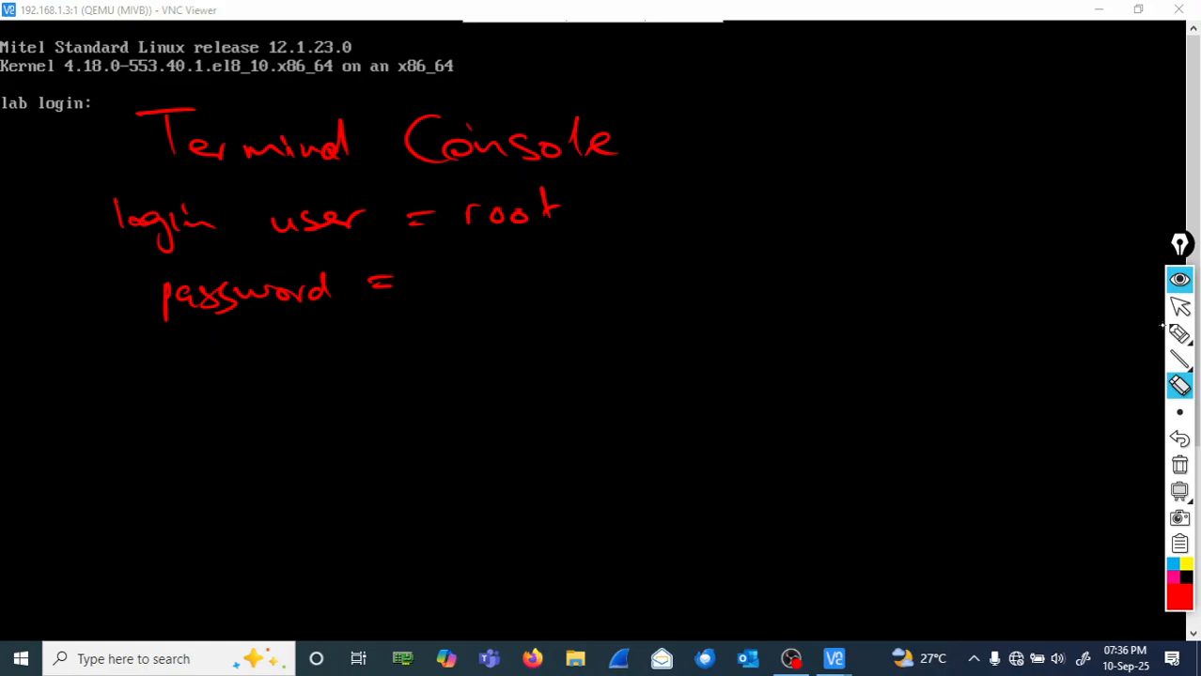
{"action": "left_click", "coordinate": [1179, 334]}
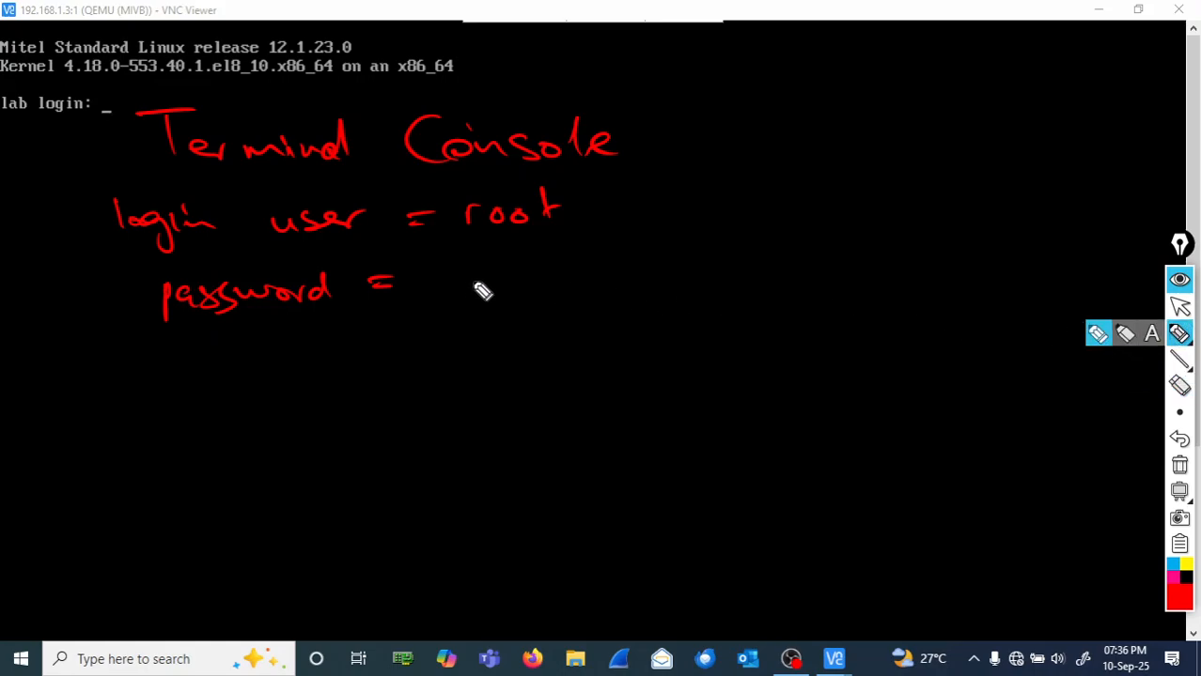
{"action": "mouse_move", "coordinate": [421, 287]}
{"action": "left_mouse_down"}
{"action": "mouse_move", "coordinate": [525, 284]}
{"action": "mouse_move", "coordinate": [523, 308]}
{"action": "mouse_move", "coordinate": [545, 284]}
{"action": "mouse_move", "coordinate": [572, 293]}
{"action": "mouse_move", "coordinate": [687, 280]}
{"action": "left_mouse_up"}
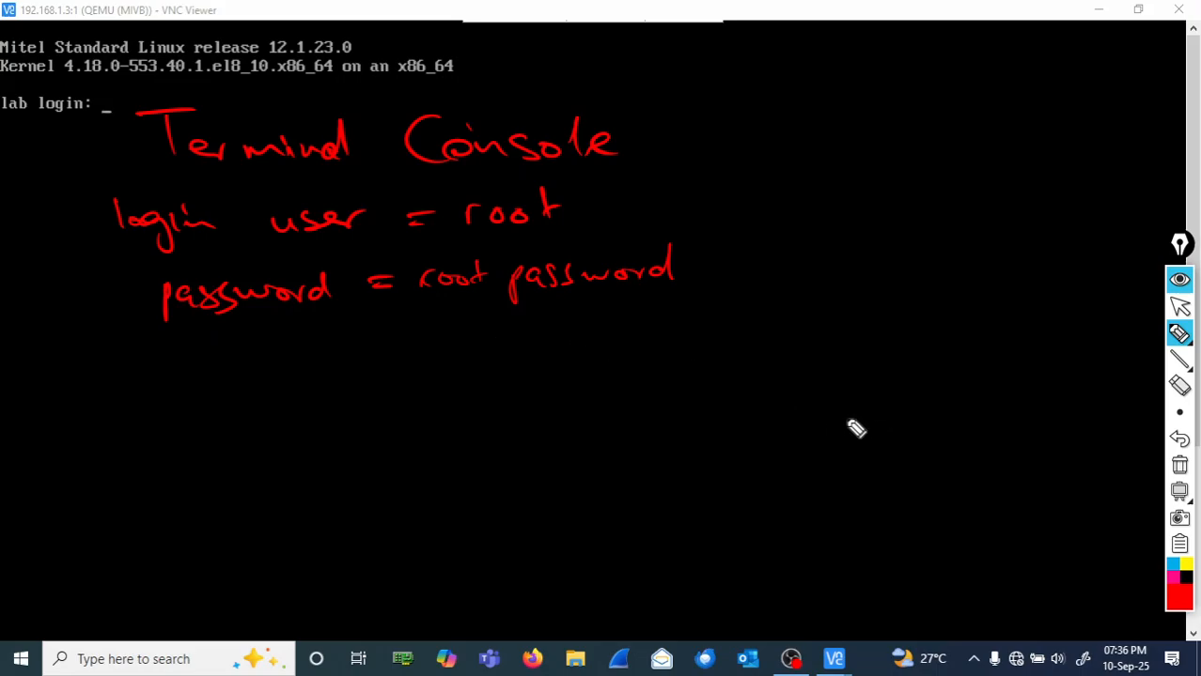
{"action": "left_click", "coordinate": [1179, 465]}
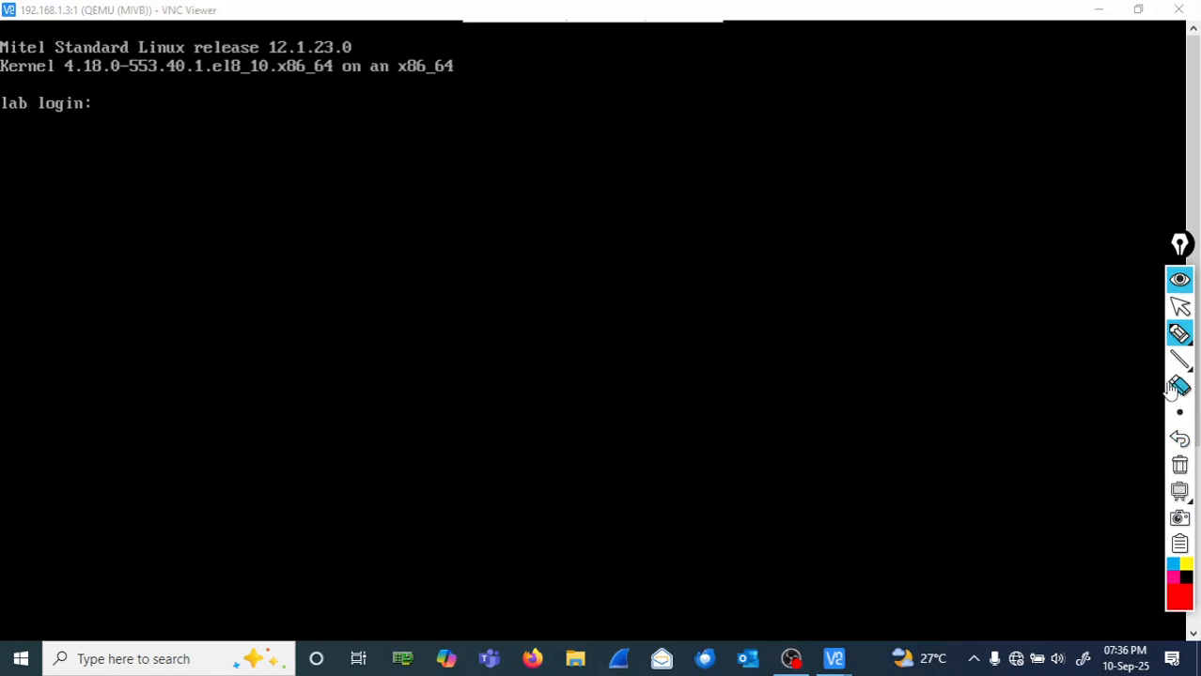
- Log in to the MiVB console as root, retrying after the first failed attempt
{"action": "left_click", "coordinate": [1180, 307]}
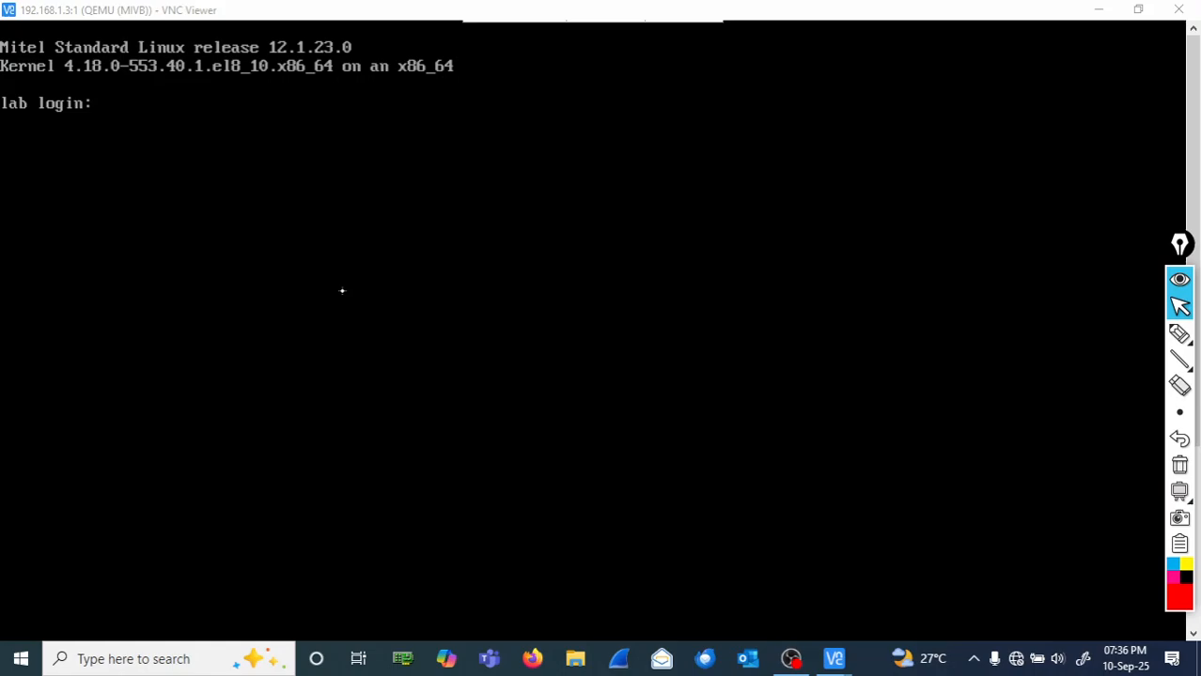
{"action": "left_click", "coordinate": [162, 262]}
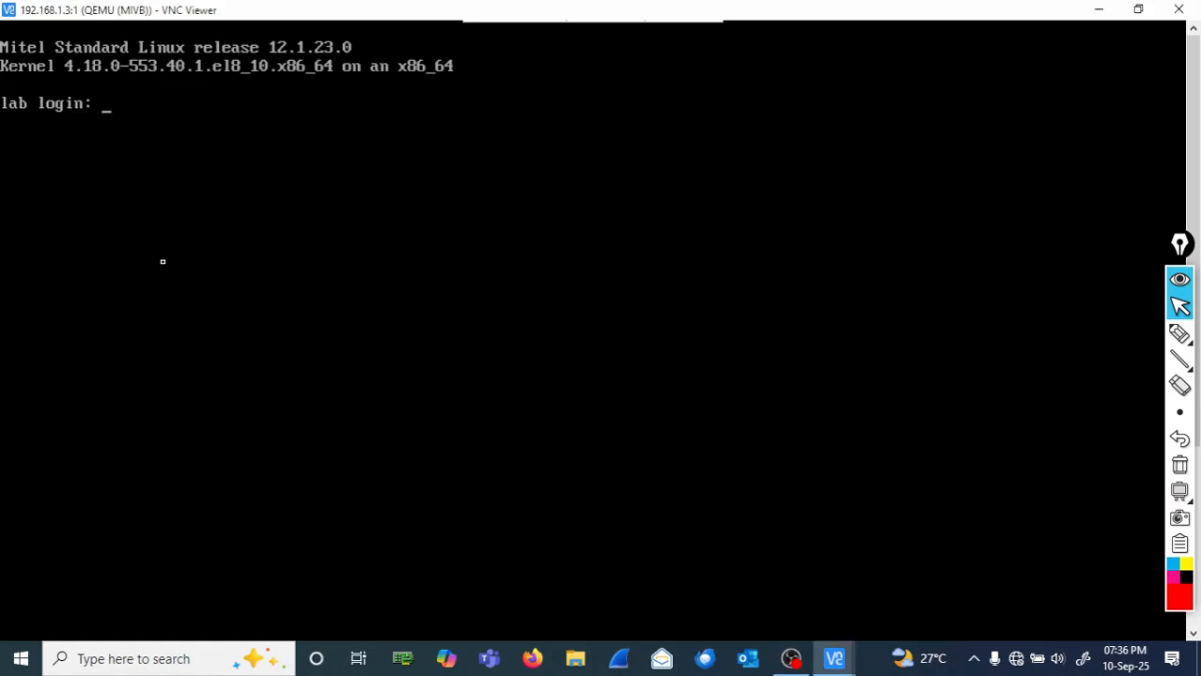
{"action": "type", "text": "root"}
{"action": "key", "text": "Return"}
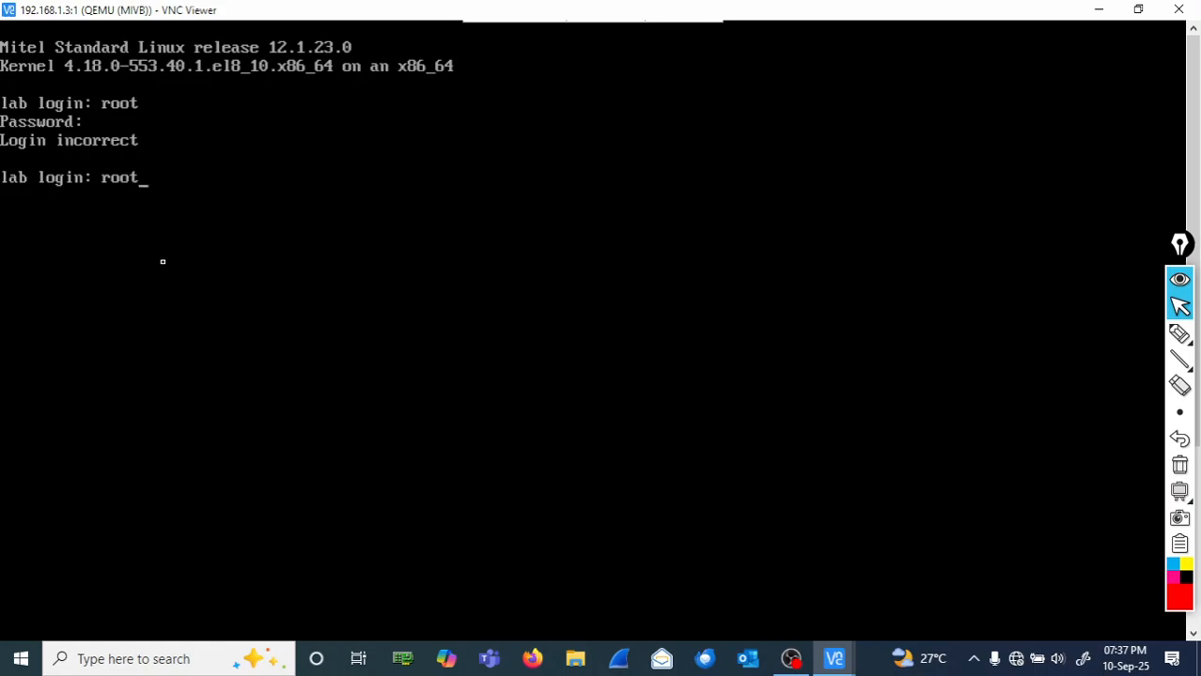
{"action": "key", "text": "Return"}
{"action": "key", "text": "Return"}
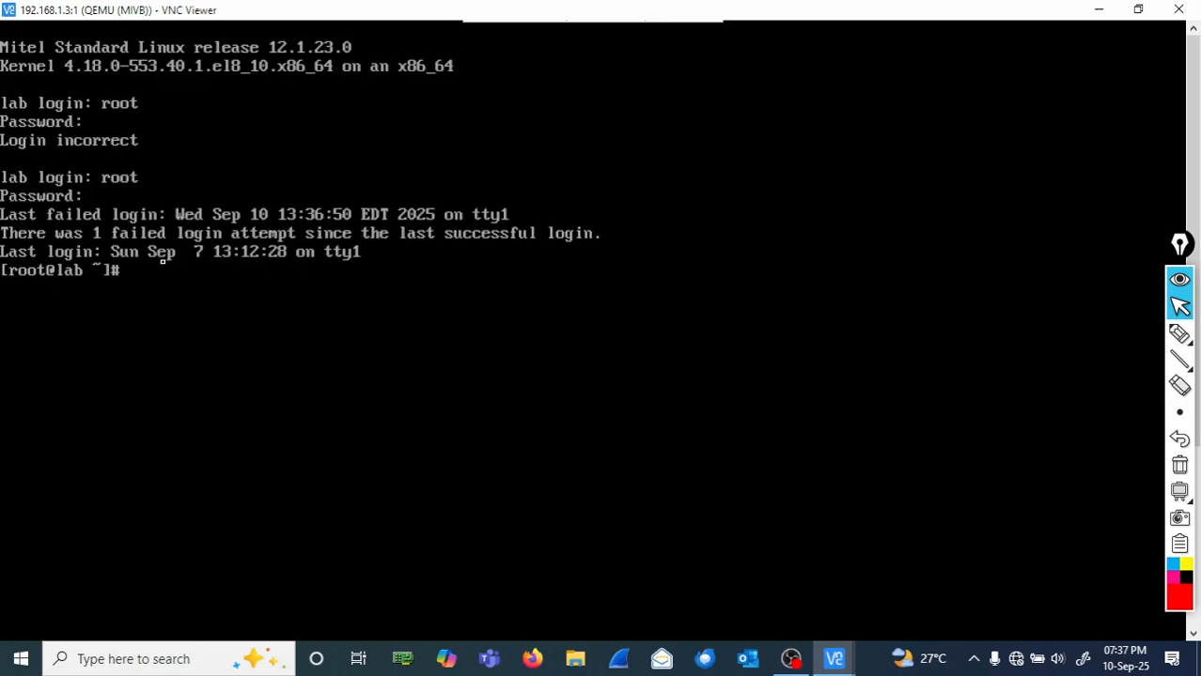
{"action": "left_click", "coordinate": [1178, 334]}
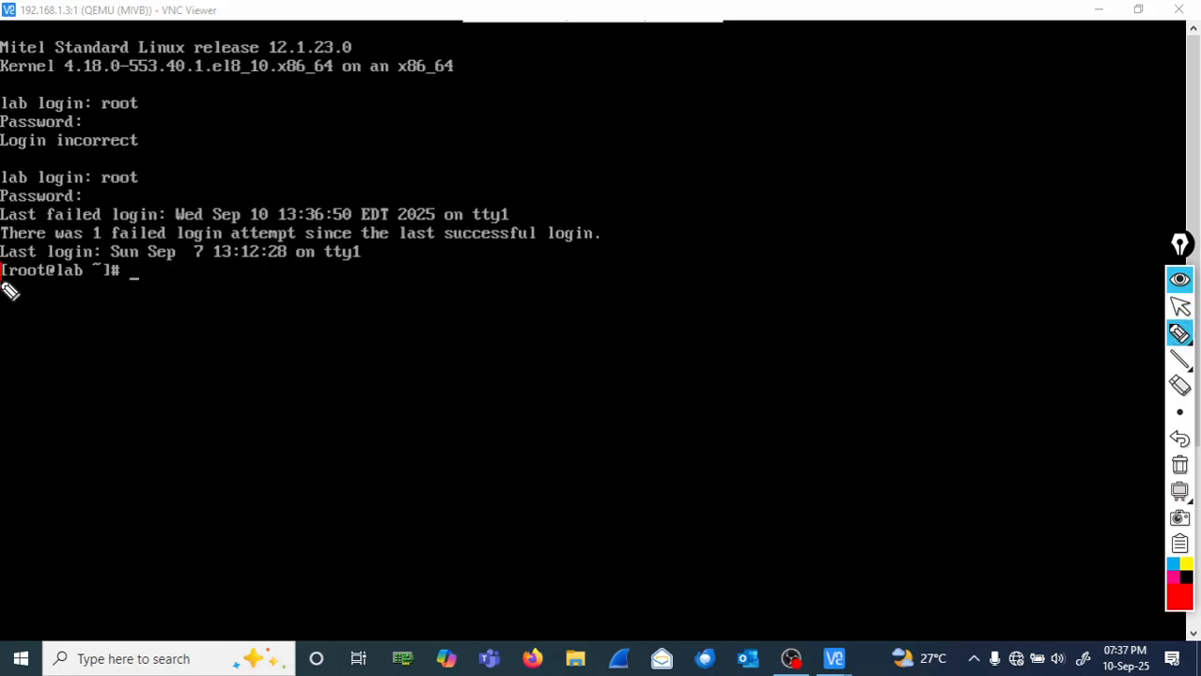
- Circle the [root@lab ~]# prompt in ink, wipe it, then run clear and reboot
{"action": "mouse_move", "coordinate": [3, 284]}
{"action": "left_mouse_down"}
{"action": "mouse_move", "coordinate": [128, 286]}
{"action": "mouse_move", "coordinate": [10, 270]}
{"action": "left_mouse_up"}
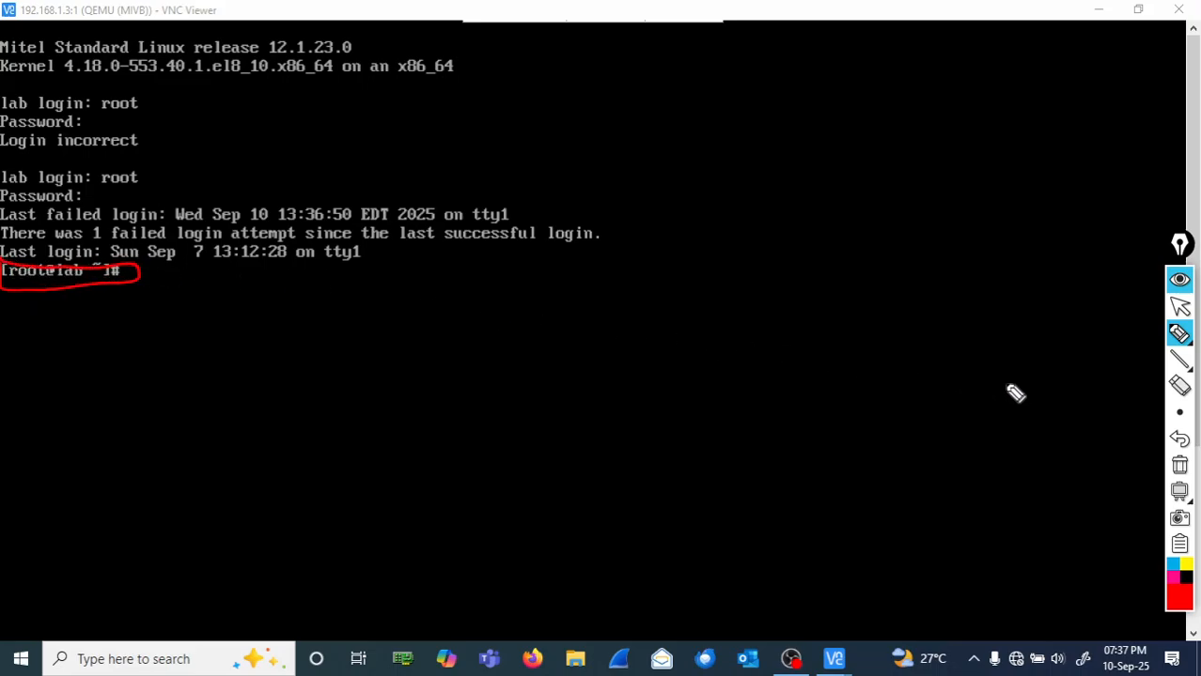
{"action": "left_click", "coordinate": [1182, 469]}
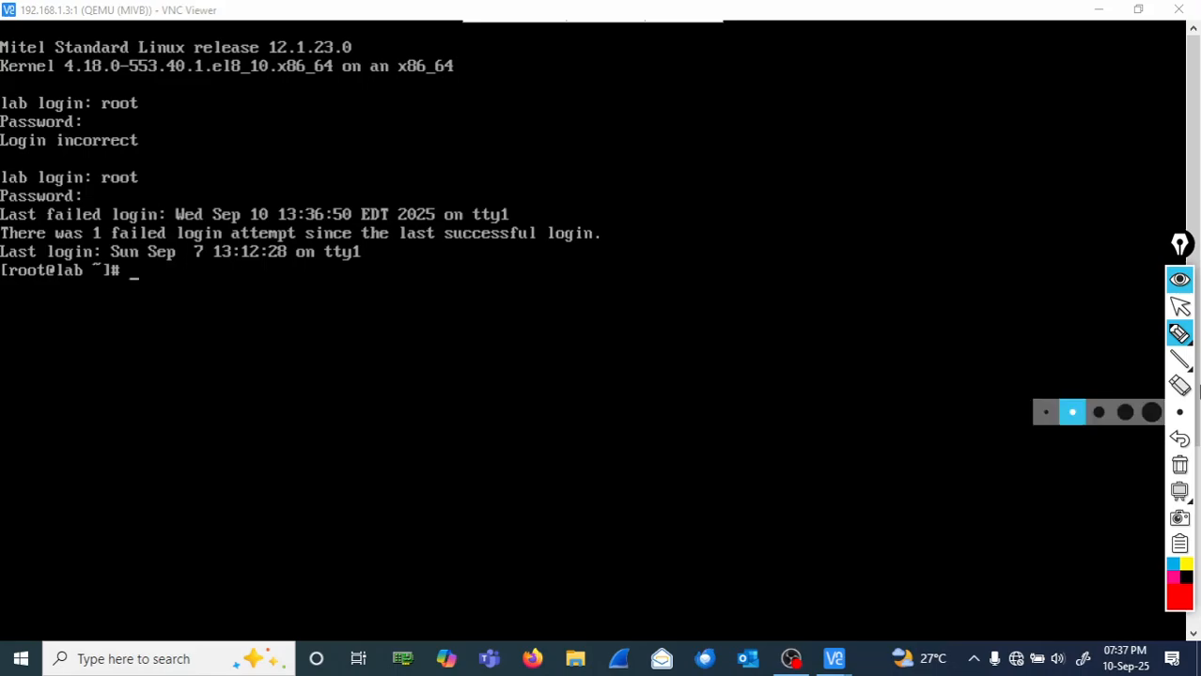
{"action": "left_click", "coordinate": [1180, 307]}
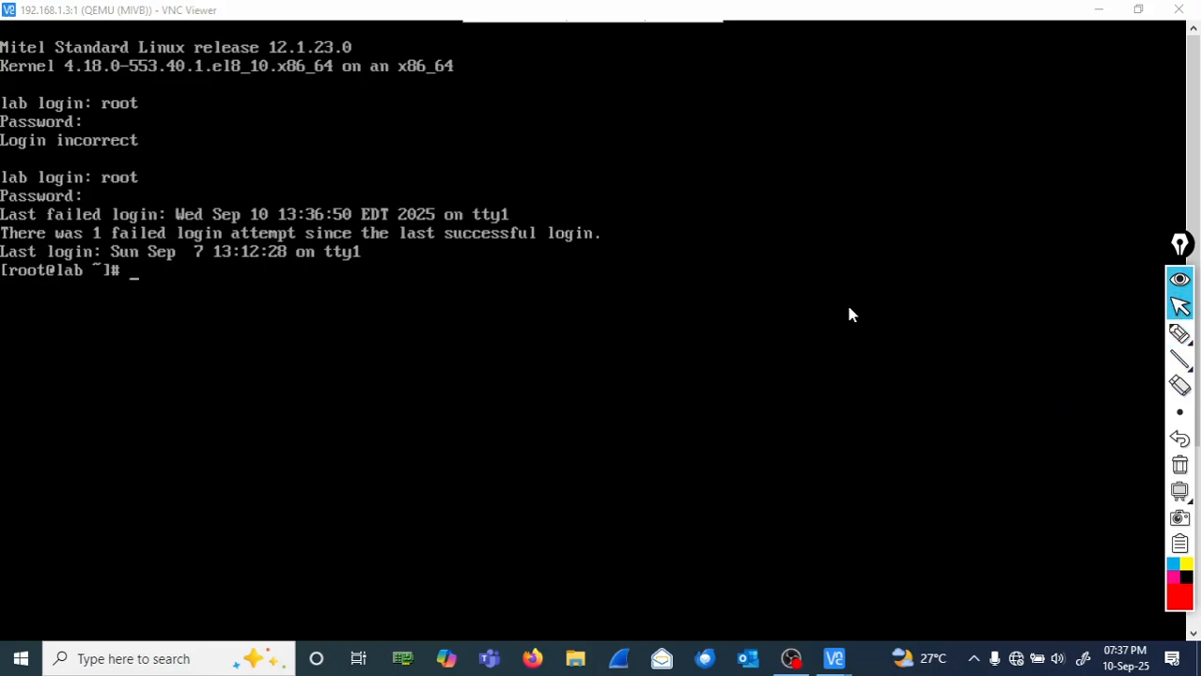
{"action": "left_click", "coordinate": [695, 344]}
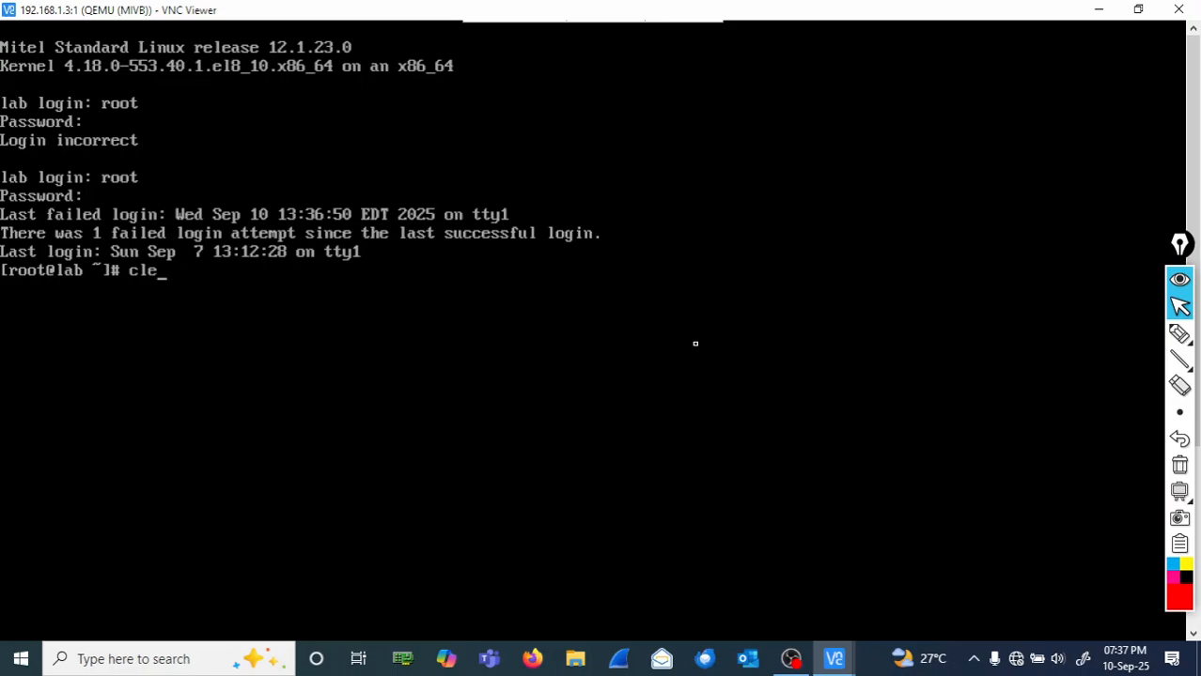
{"action": "key", "text": "Return"}
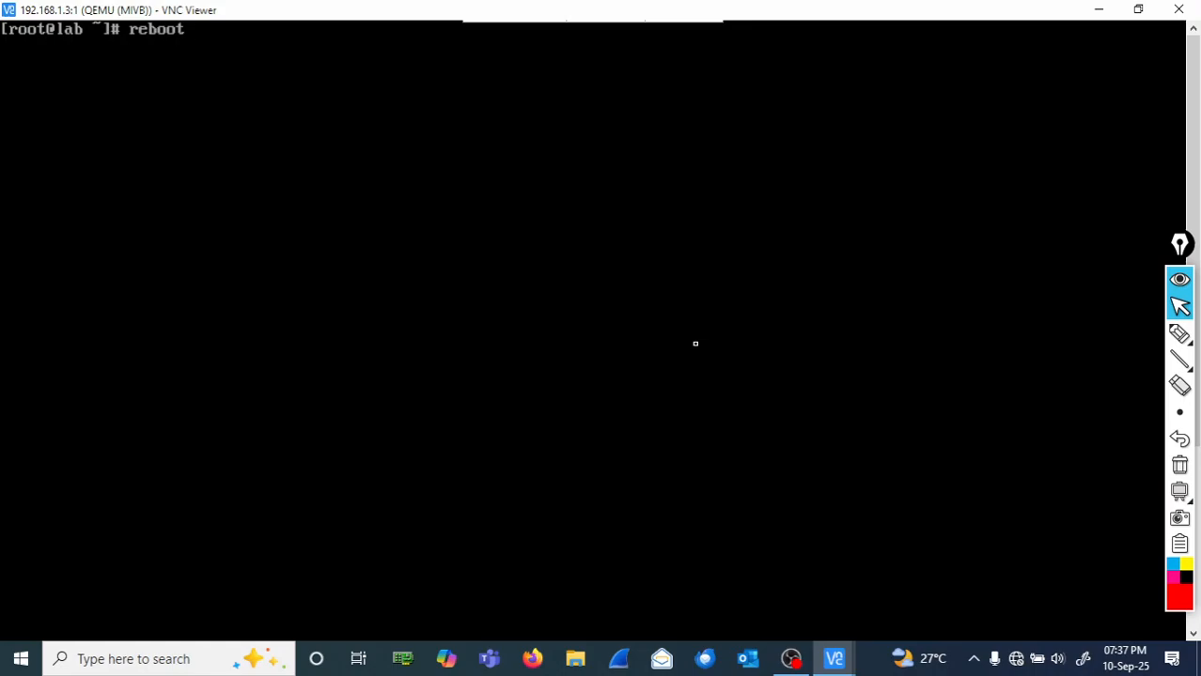
{"action": "type", "text": "reboot"}
{"action": "key", "text": "Return"}
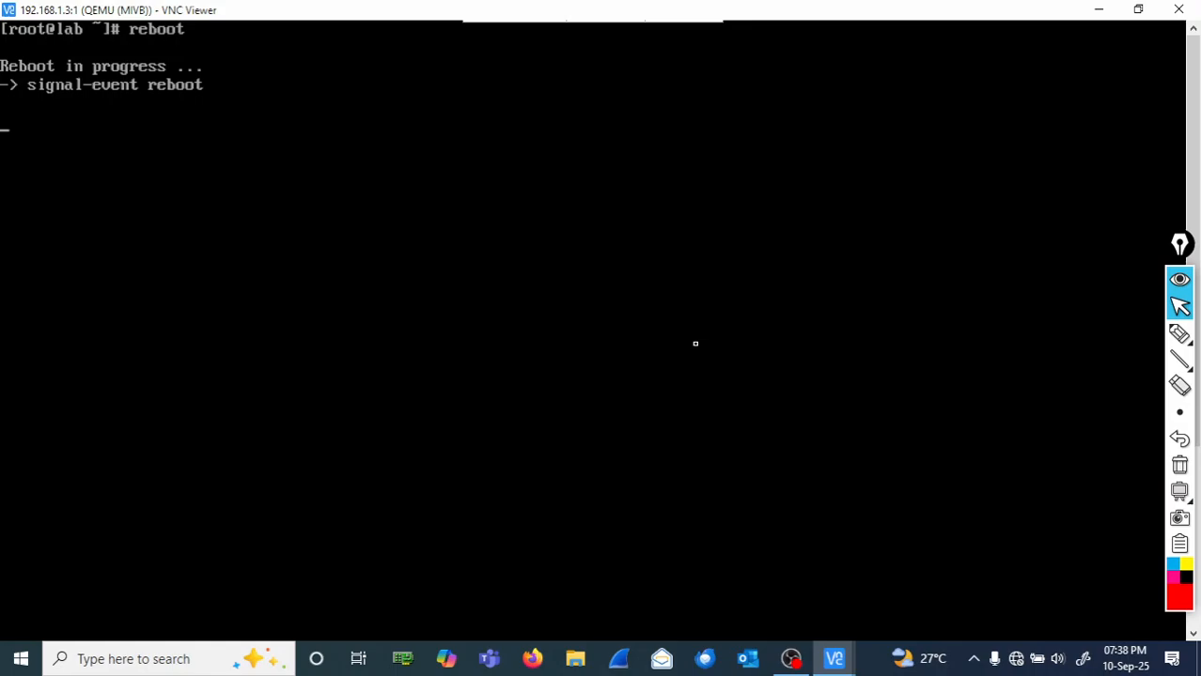
- Handwrite 'Linux version that it is using' on the console in red ink
{"action": "left_click", "coordinate": [1180, 334]}
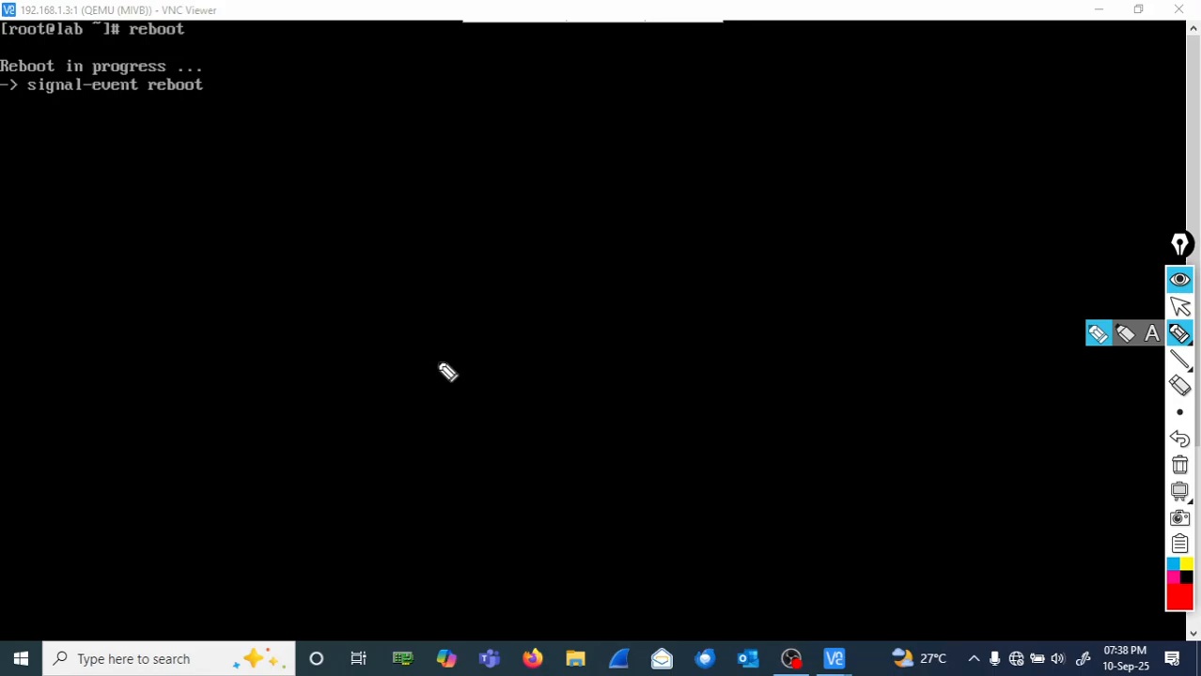
{"action": "mouse_move", "coordinate": [420, 342]}
{"action": "left_mouse_down"}
{"action": "mouse_move", "coordinate": [450, 359]}
{"action": "mouse_move", "coordinate": [539, 356]}
{"action": "mouse_move", "coordinate": [502, 339]}
{"action": "mouse_move", "coordinate": [676, 367]}
{"action": "mouse_move", "coordinate": [834, 354]}
{"action": "left_mouse_up"}
{"action": "mouse_move", "coordinate": [831, 311]}
{"action": "left_mouse_down"}
{"action": "mouse_move", "coordinate": [848, 355]}
{"action": "mouse_move", "coordinate": [859, 331]}
{"action": "mouse_move", "coordinate": [909, 352]}
{"action": "left_mouse_up"}
{"action": "left_click_drag", "start_coordinate": [886, 305], "coordinate": [887, 317]}
{"action": "mouse_move", "coordinate": [954, 333]}
{"action": "left_mouse_down"}
{"action": "mouse_move", "coordinate": [965, 348]}
{"action": "mouse_move", "coordinate": [977, 335]}
{"action": "mouse_move", "coordinate": [999, 340]}
{"action": "mouse_move", "coordinate": [1050, 370]}
{"action": "left_mouse_up"}
- Write 'MSL 11' and 'MSL 12' beneath the Linux version note
{"action": "left_click_drag", "start_coordinate": [368, 429], "coordinate": [462, 451]}
{"action": "left_click_drag", "start_coordinate": [519, 424], "coordinate": [520, 447]}
{"action": "left_click_drag", "start_coordinate": [539, 413], "coordinate": [544, 442]}
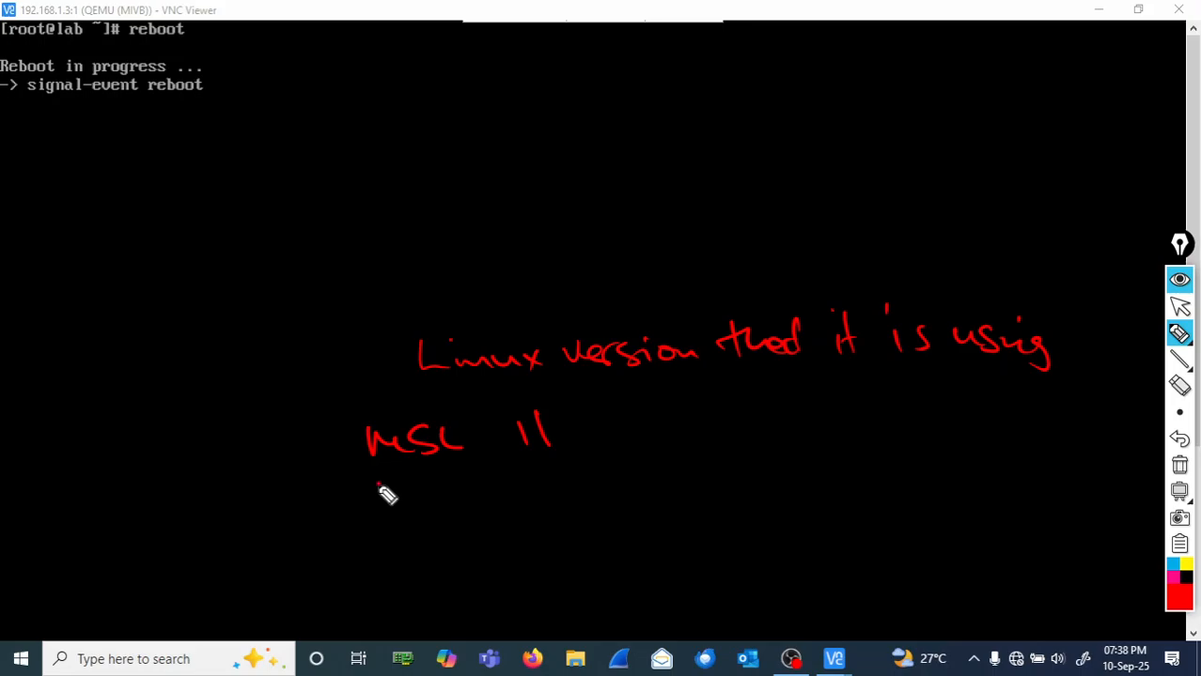
{"action": "mouse_move", "coordinate": [377, 485]}
{"action": "left_mouse_down"}
{"action": "mouse_move", "coordinate": [431, 500]}
{"action": "mouse_move", "coordinate": [466, 490]}
{"action": "mouse_move", "coordinate": [481, 504]}
{"action": "left_mouse_up"}
{"action": "mouse_move", "coordinate": [531, 474]}
{"action": "left_mouse_down"}
{"action": "mouse_move", "coordinate": [533, 490]}
{"action": "mouse_move", "coordinate": [564, 488]}
{"action": "left_mouse_up"}
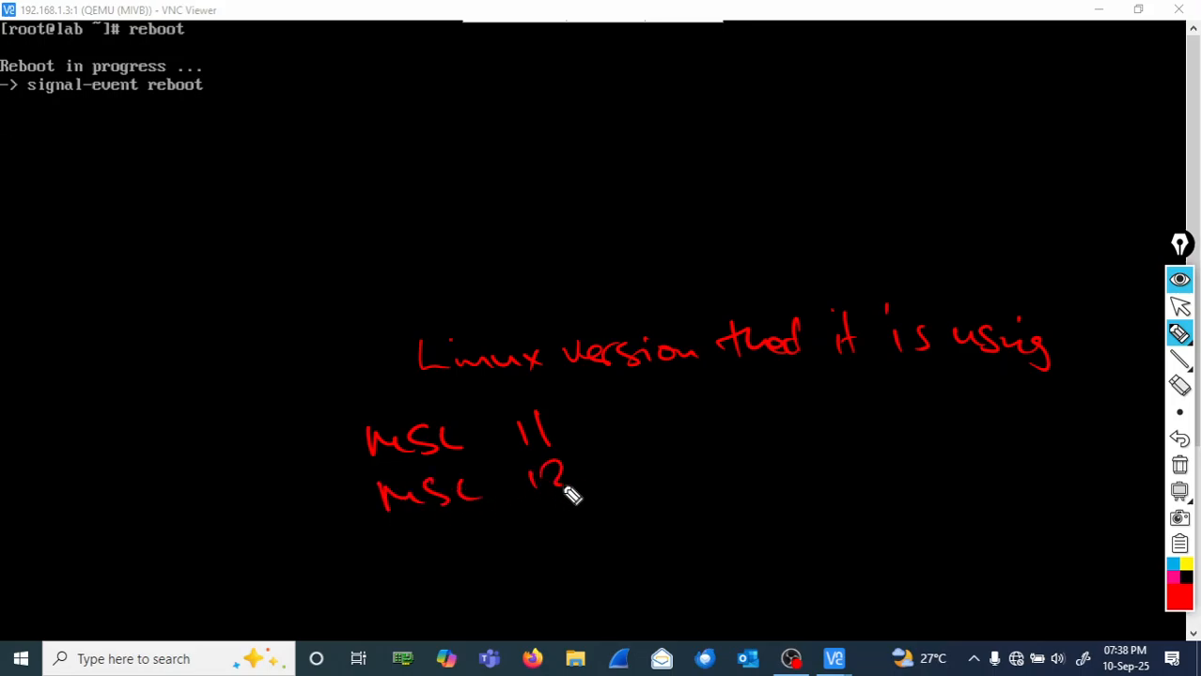
- Draw an arrow to MSL 11 noting the server-manager password reset procedure is different
{"action": "mouse_move", "coordinate": [580, 419]}
{"action": "left_mouse_down"}
{"action": "mouse_move", "coordinate": [644, 413]}
{"action": "mouse_move", "coordinate": [611, 425]}
{"action": "left_mouse_up"}
{"action": "left_click_drag", "start_coordinate": [676, 392], "coordinate": [678, 419]}
{"action": "mouse_move", "coordinate": [695, 393]}
{"action": "left_mouse_down"}
{"action": "mouse_move", "coordinate": [693, 416]}
{"action": "mouse_move", "coordinate": [741, 409]}
{"action": "left_mouse_up"}
{"action": "mouse_move", "coordinate": [665, 406]}
{"action": "left_mouse_down"}
{"action": "mouse_move", "coordinate": [836, 410]}
{"action": "mouse_move", "coordinate": [859, 395]}
{"action": "mouse_move", "coordinate": [874, 415]}
{"action": "mouse_move", "coordinate": [983, 399]}
{"action": "left_mouse_up"}
{"action": "mouse_move", "coordinate": [675, 450]}
{"action": "left_mouse_down"}
{"action": "mouse_move", "coordinate": [708, 461]}
{"action": "mouse_move", "coordinate": [747, 438]}
{"action": "mouse_move", "coordinate": [844, 452]}
{"action": "mouse_move", "coordinate": [962, 445]}
{"action": "mouse_move", "coordinate": [974, 432]}
{"action": "mouse_move", "coordinate": [979, 447]}
{"action": "mouse_move", "coordinate": [1052, 443]}
{"action": "mouse_move", "coordinate": [1062, 424]}
{"action": "mouse_move", "coordinate": [1097, 415]}
{"action": "mouse_move", "coordinate": [1139, 424]}
{"action": "mouse_move", "coordinate": [1091, 410]}
{"action": "mouse_move", "coordinate": [1155, 423]}
{"action": "left_mouse_up"}
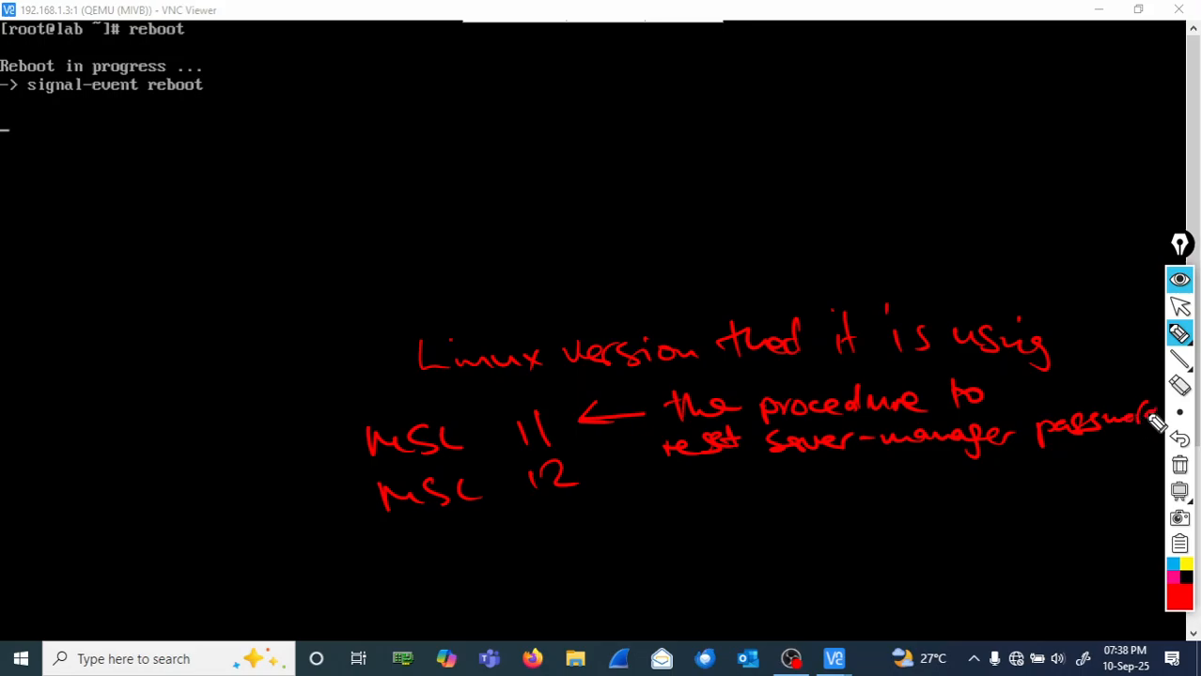
{"action": "mouse_move", "coordinate": [679, 464]}
{"action": "left_mouse_down"}
{"action": "mouse_move", "coordinate": [676, 480]}
{"action": "mouse_move", "coordinate": [778, 491]}
{"action": "mouse_move", "coordinate": [1026, 479]}
{"action": "mouse_move", "coordinate": [858, 519]}
{"action": "mouse_move", "coordinate": [570, 488]}
{"action": "left_mouse_up"}
{"action": "left_click", "coordinate": [678, 469]}
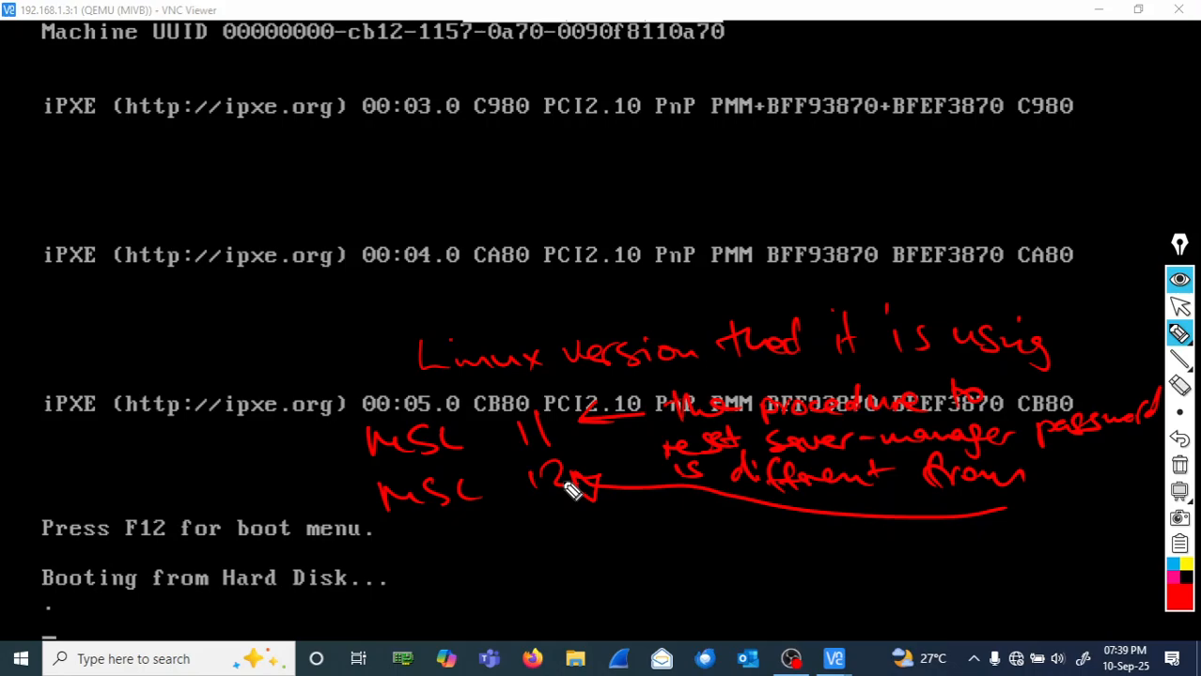
- Clear the notes, circle the default Mitel Standard Linux boot entry, then wipe the ink again
{"action": "left_click", "coordinate": [1179, 466]}
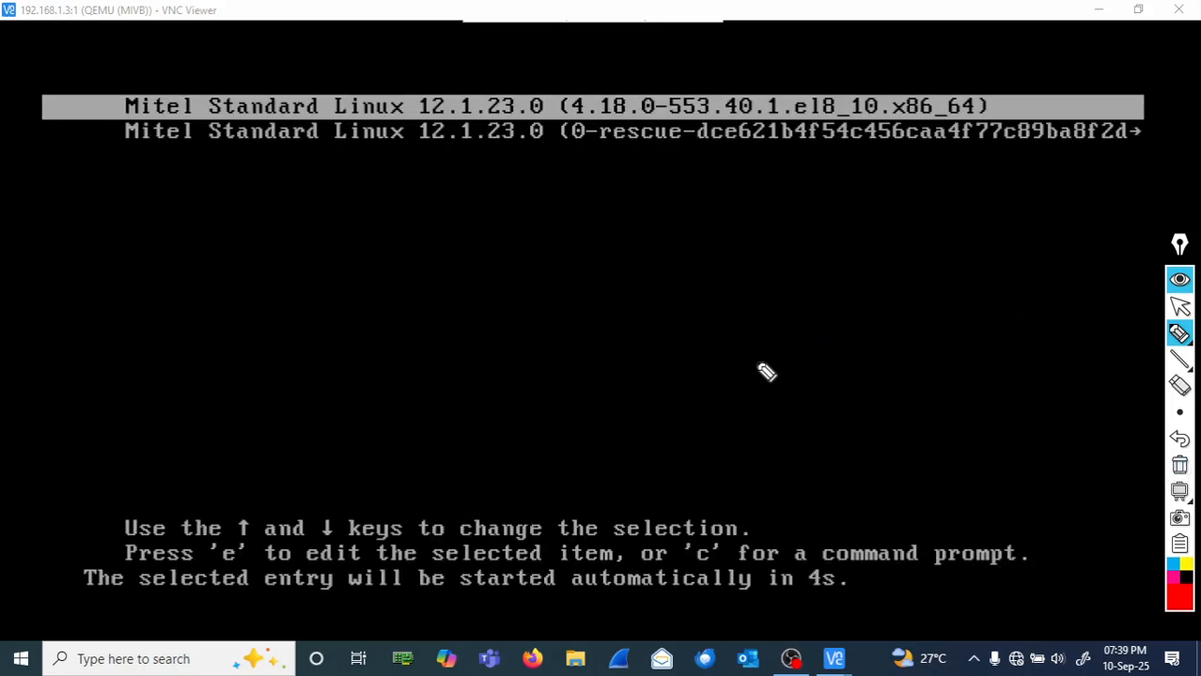
{"action": "mouse_move", "coordinate": [124, 92]}
{"action": "left_mouse_down"}
{"action": "mouse_move", "coordinate": [126, 130]}
{"action": "mouse_move", "coordinate": [391, 135]}
{"action": "mouse_move", "coordinate": [456, 93]}
{"action": "mouse_move", "coordinate": [286, 81]}
{"action": "mouse_move", "coordinate": [106, 92]}
{"action": "left_mouse_up"}
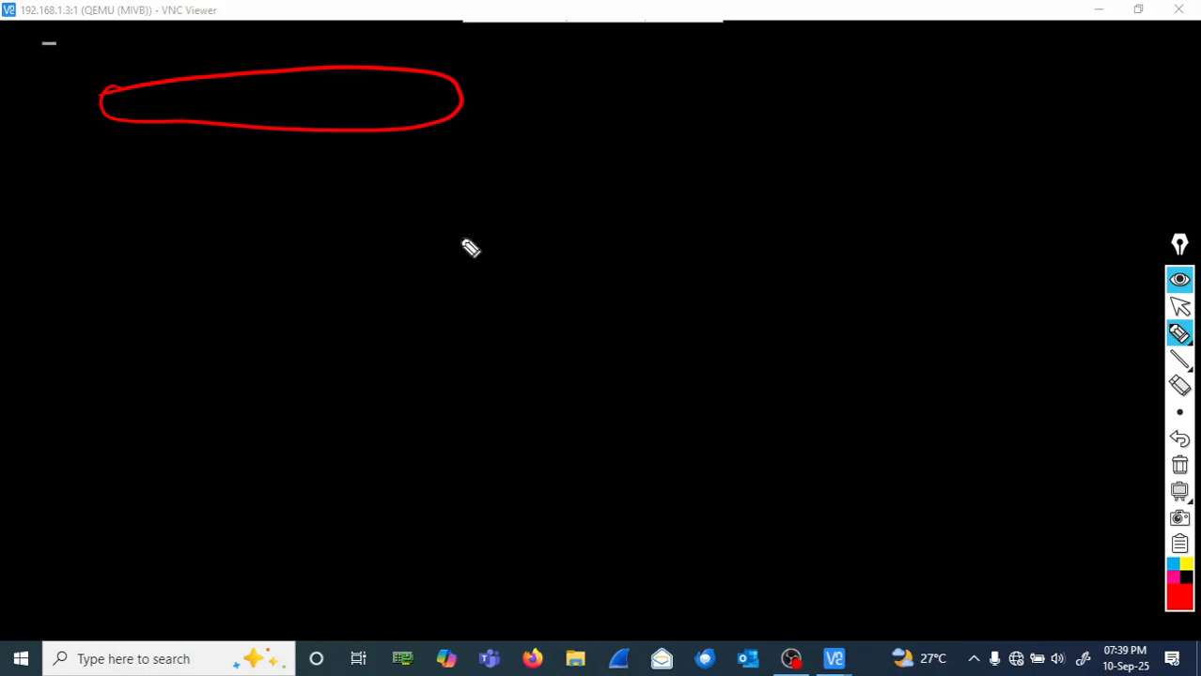
{"action": "mouse_move", "coordinate": [174, 96]}
{"action": "left_mouse_down"}
{"action": "mouse_move", "coordinate": [185, 109]}
{"action": "mouse_move", "coordinate": [363, 110]}
{"action": "left_mouse_up"}
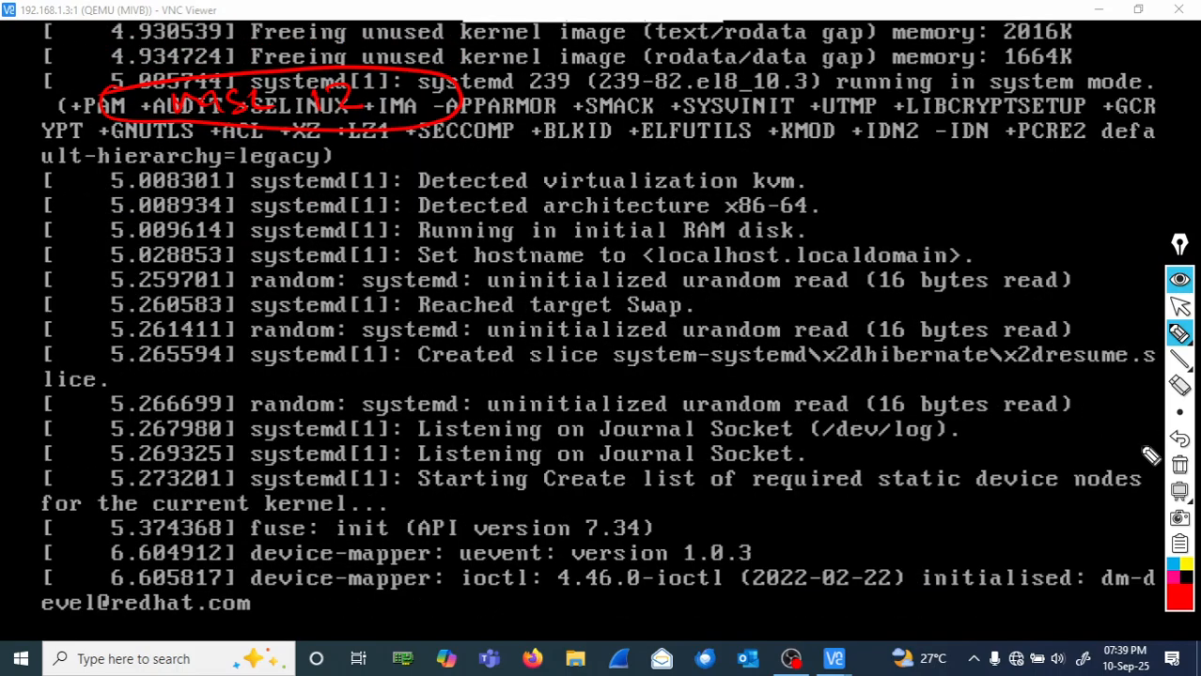
{"action": "left_click", "coordinate": [1182, 468]}
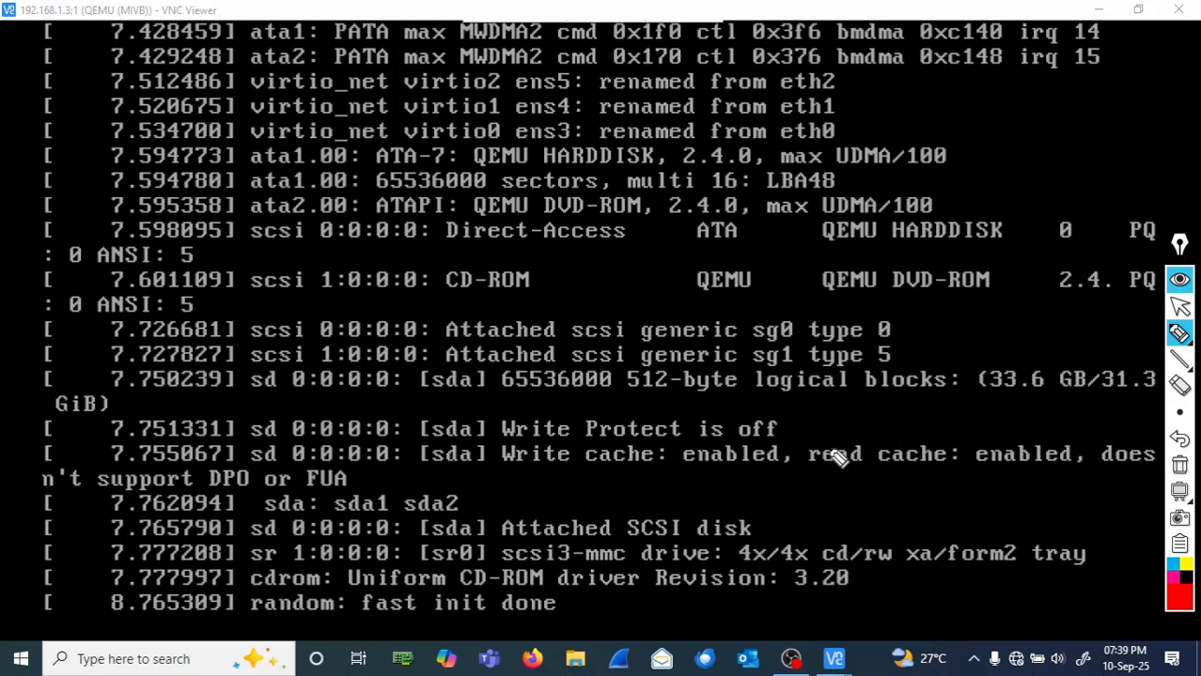